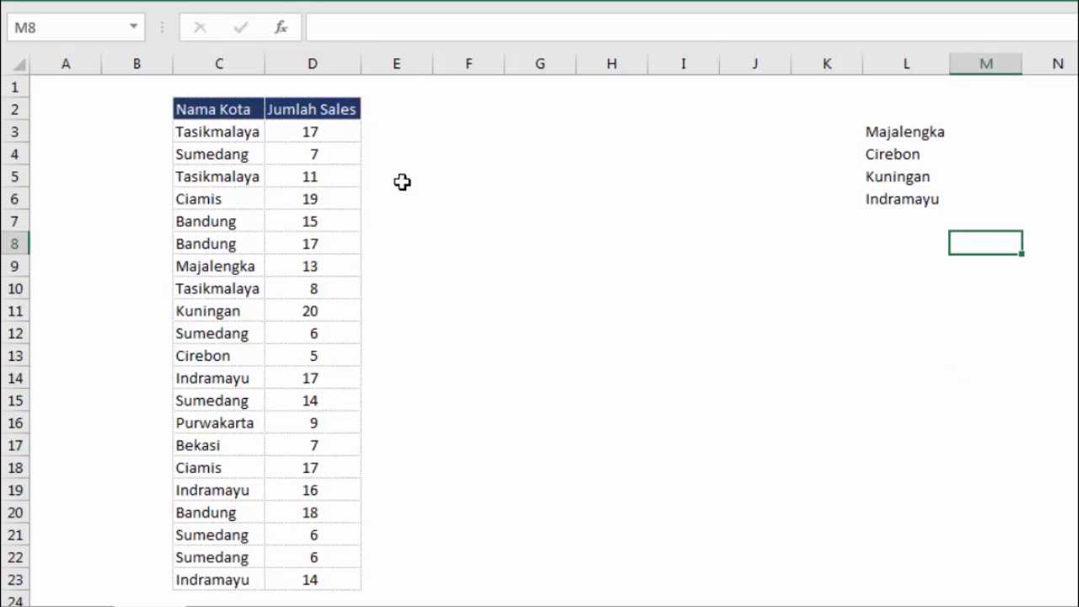
- Examine the Nama Kota and Jumlah Sales columns of the sales table in C2:D23
click(223, 124)
click(292, 109)
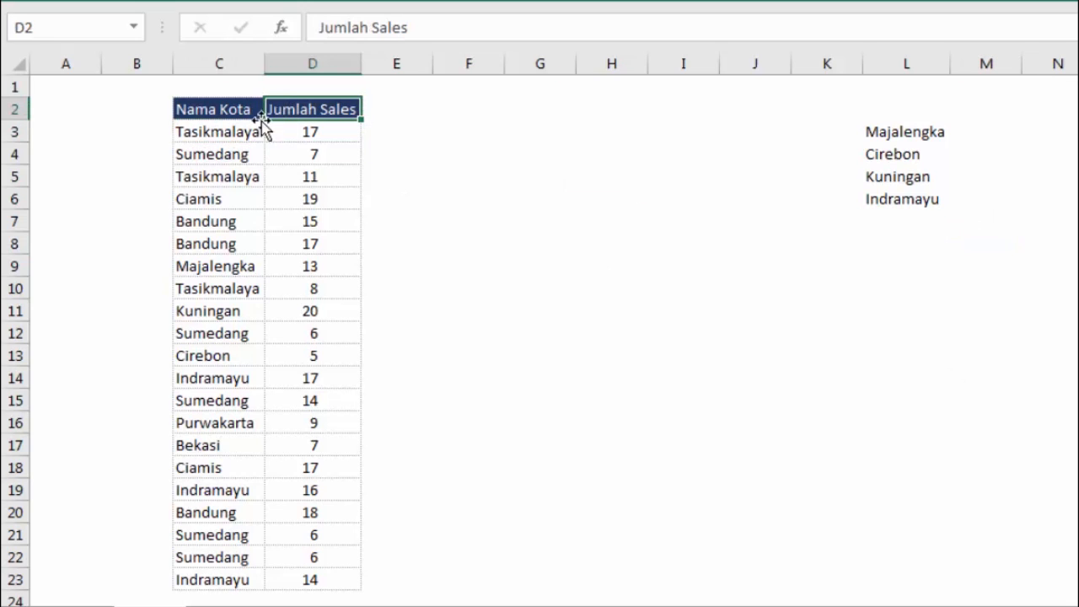
click(221, 109)
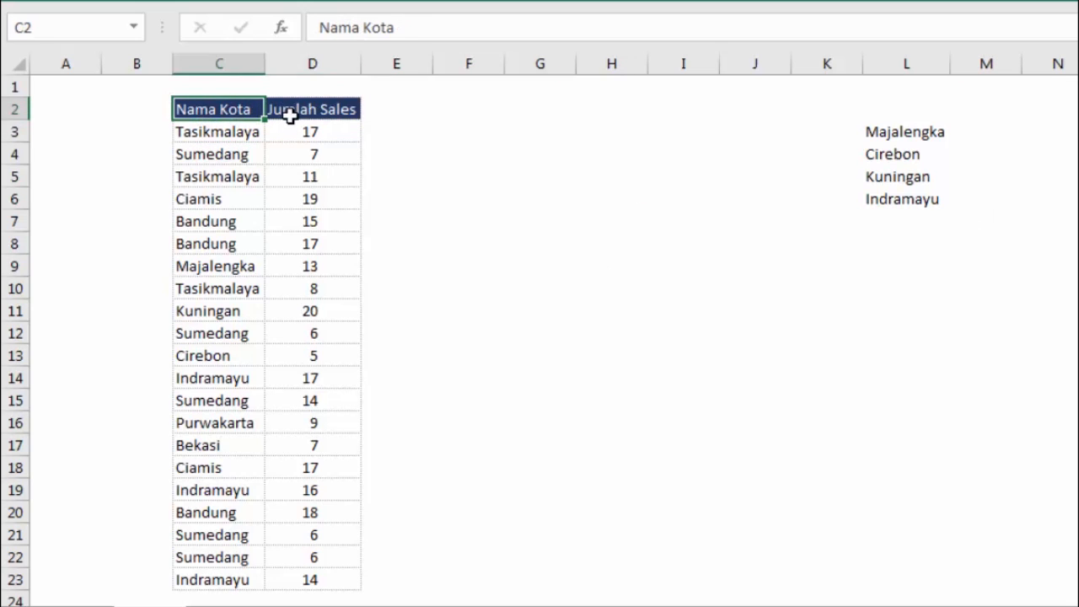
click(296, 112)
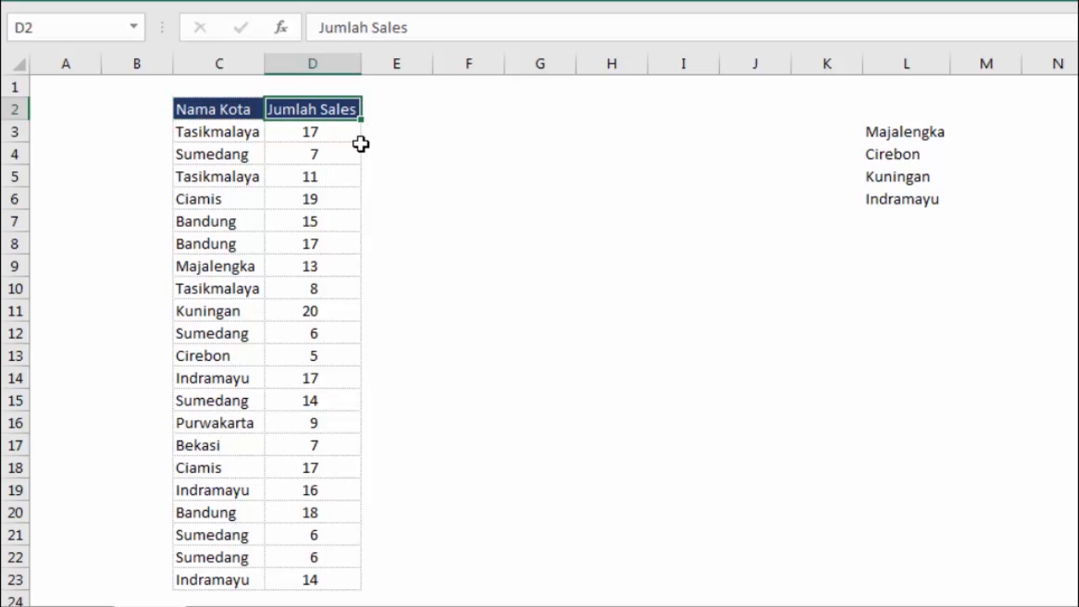
click(301, 129)
click(234, 157)
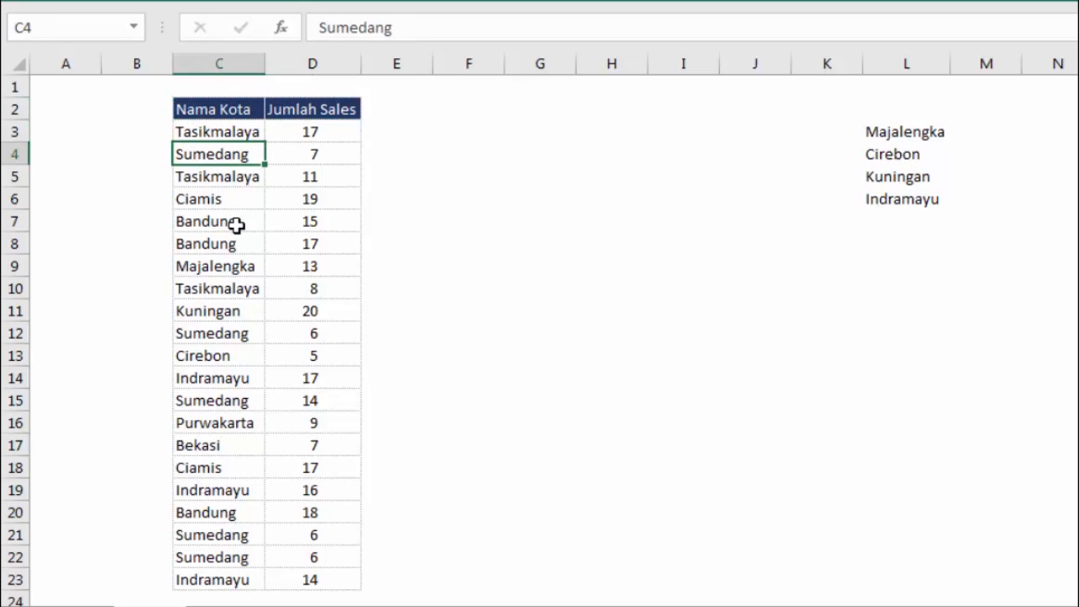
click(237, 316)
click(239, 419)
click(501, 203)
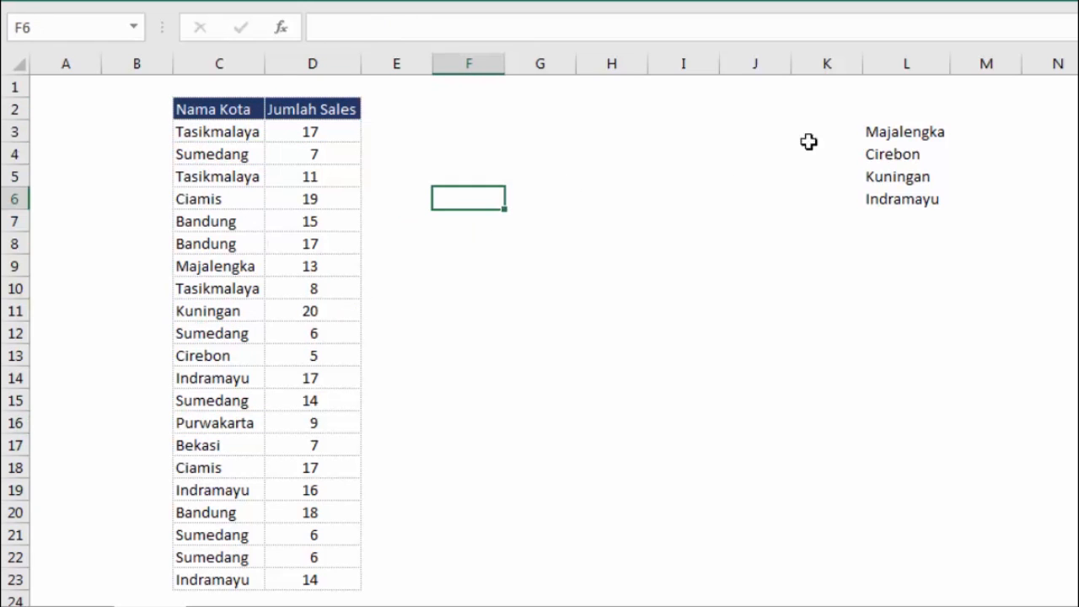
- Review the separate list of cities in L3:L6, from Majalengka to Indramayu
click(894, 113)
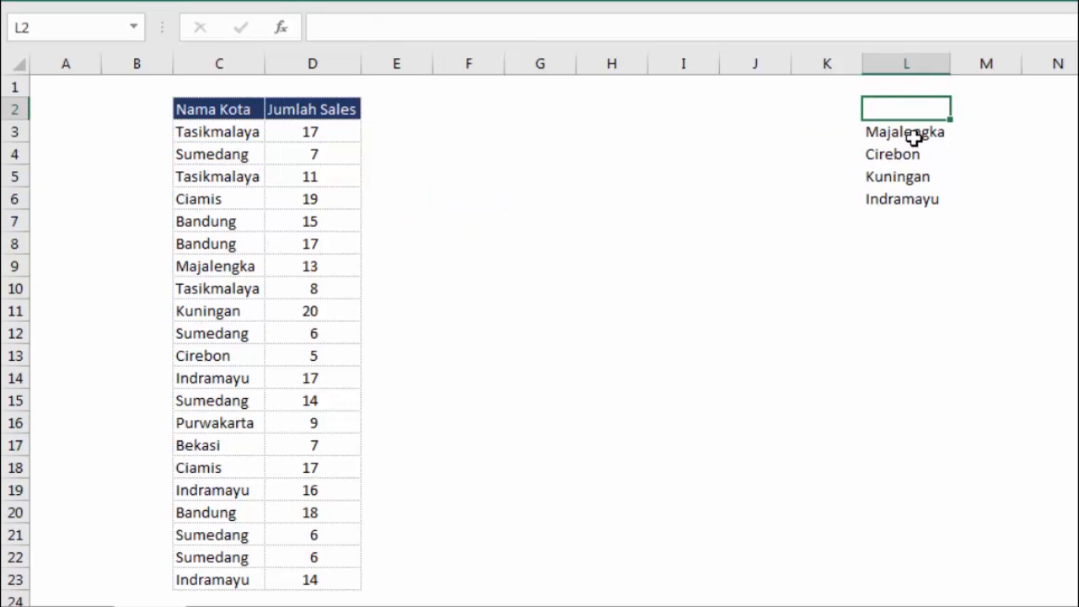
click(915, 135)
click(897, 154)
click(896, 175)
click(896, 201)
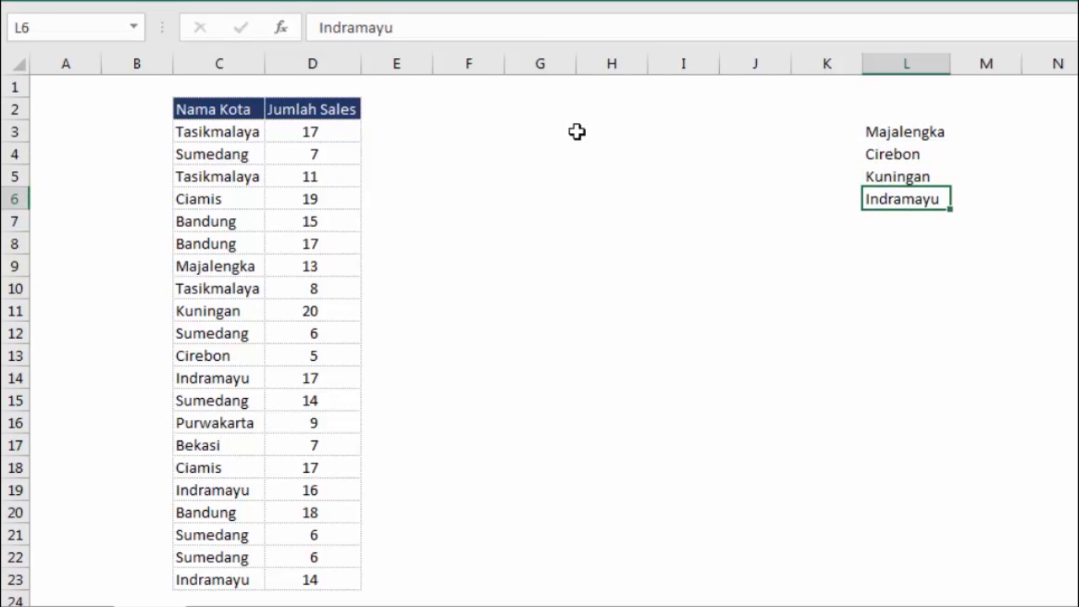
click(494, 122)
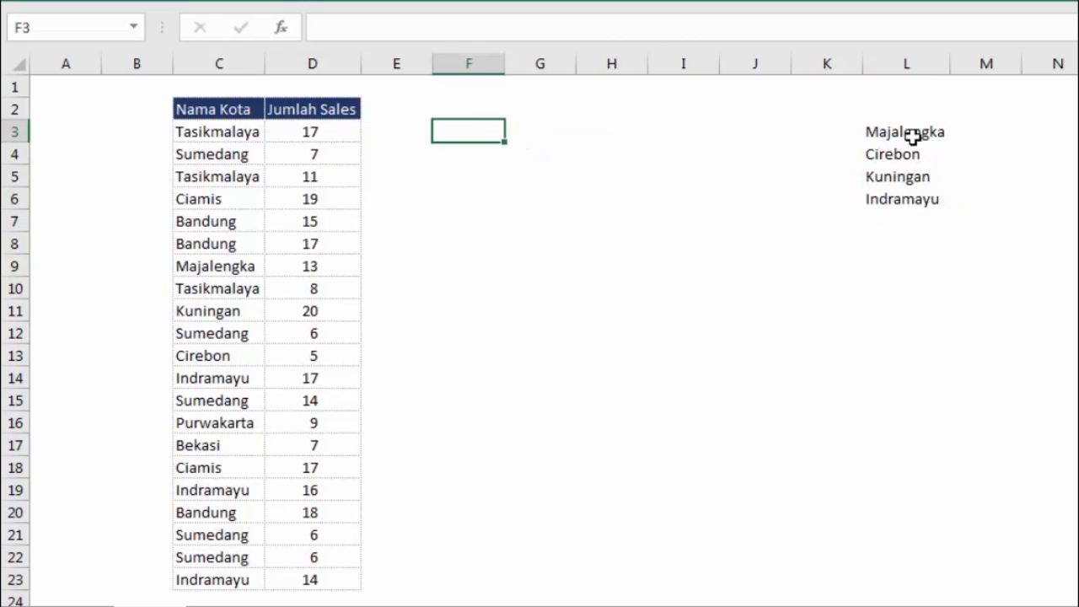
click(215, 111)
drag(886, 130, 892, 196)
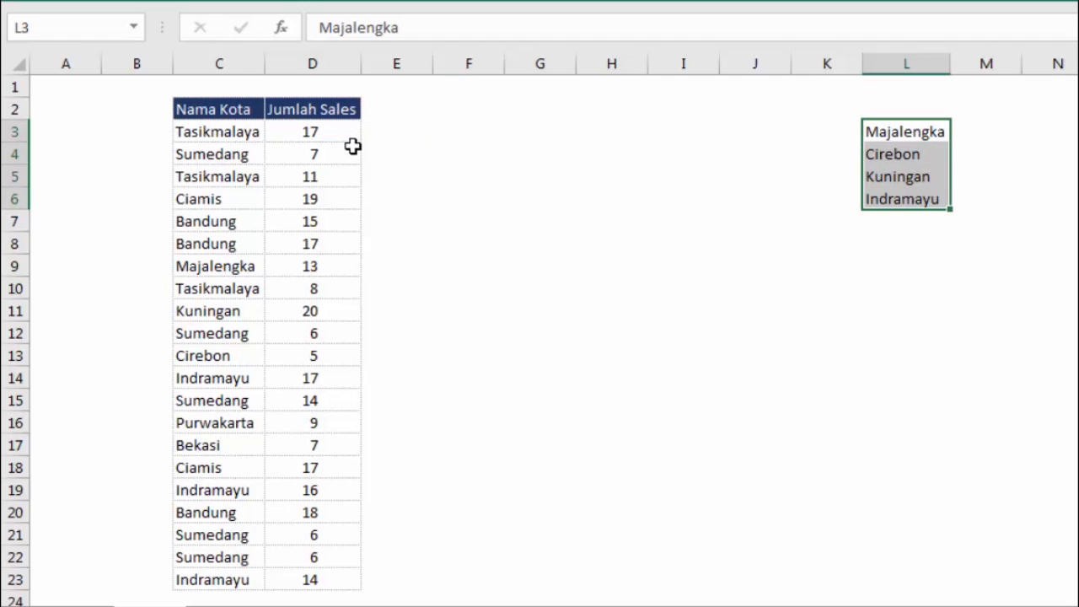
- Compare rows of the sales table, such as Tasikmalaya and Majalengka, with the city list in L3:L6
click(390, 118)
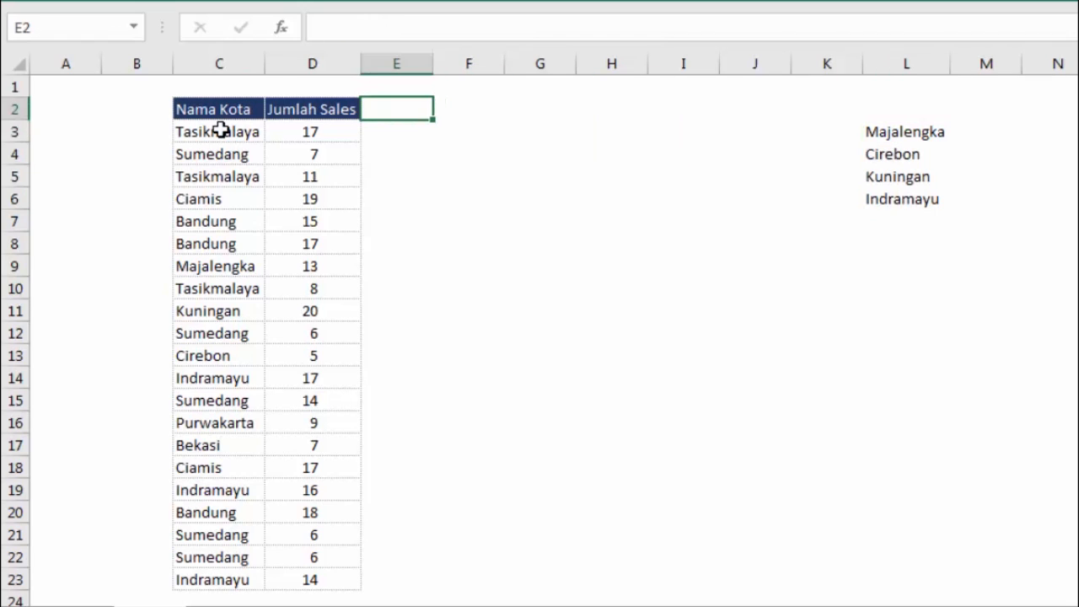
drag(219, 131, 336, 130)
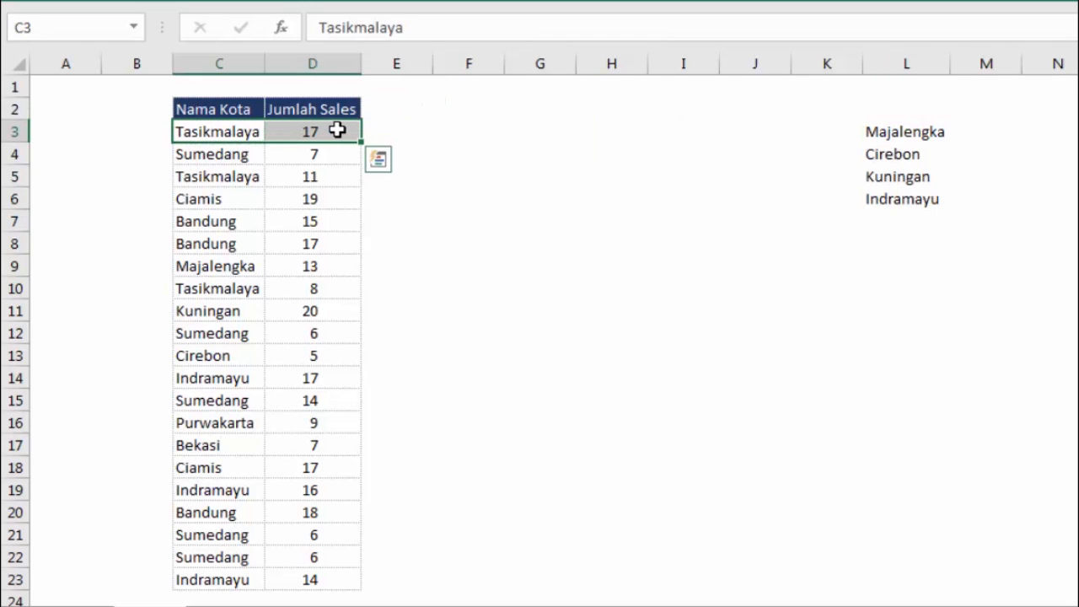
click(387, 131)
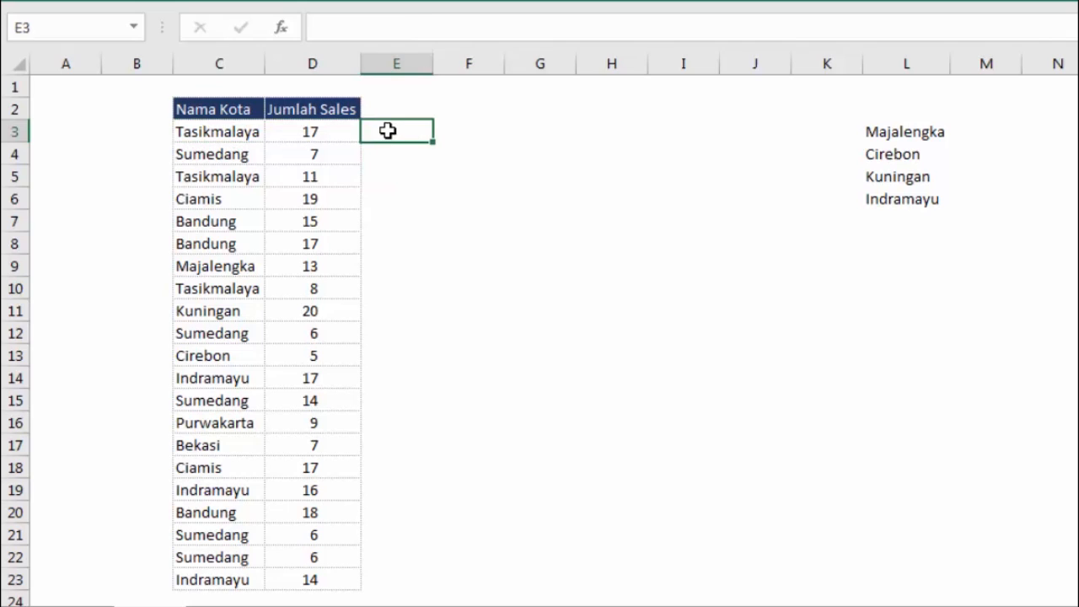
click(875, 127)
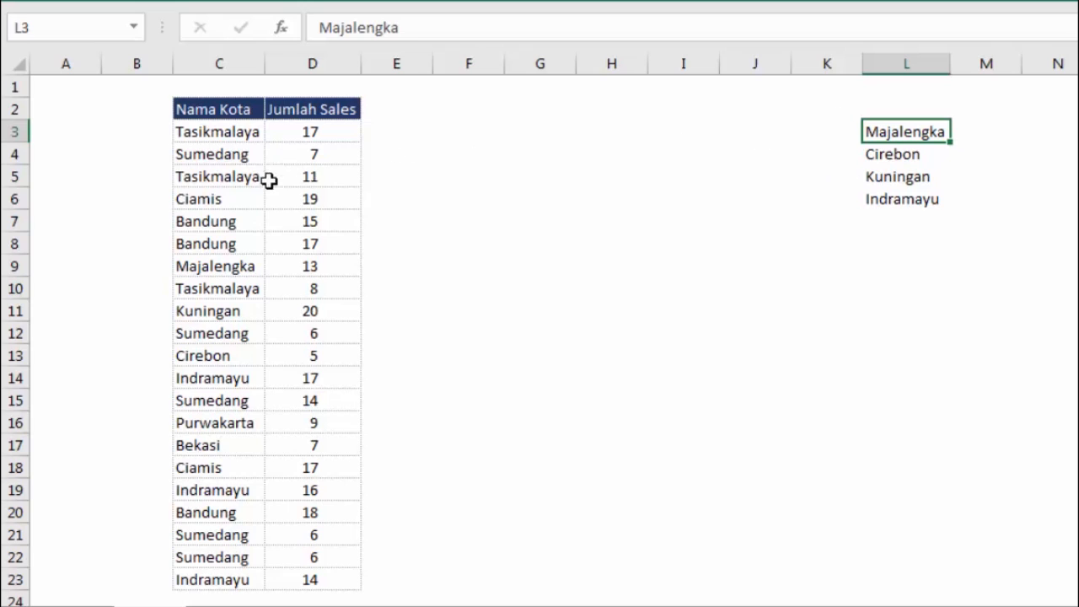
drag(253, 264, 337, 265)
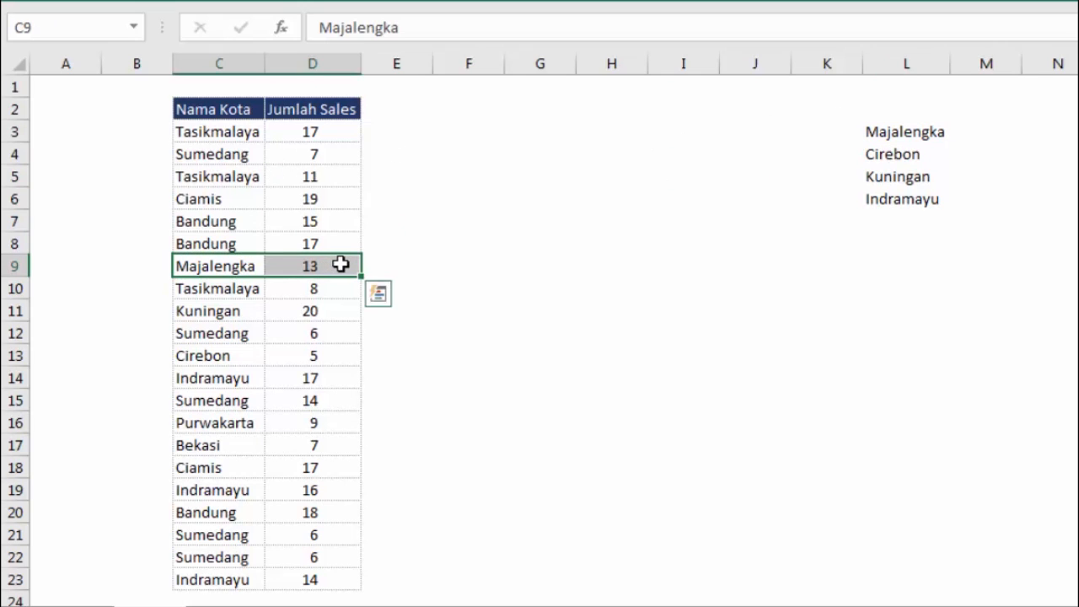
click(889, 115)
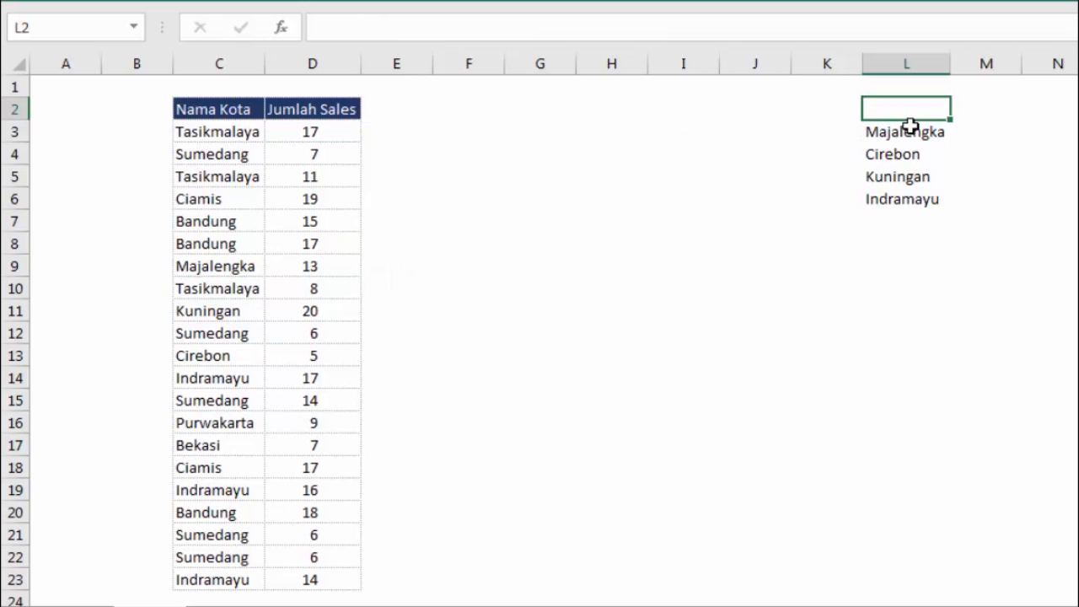
drag(906, 131, 905, 193)
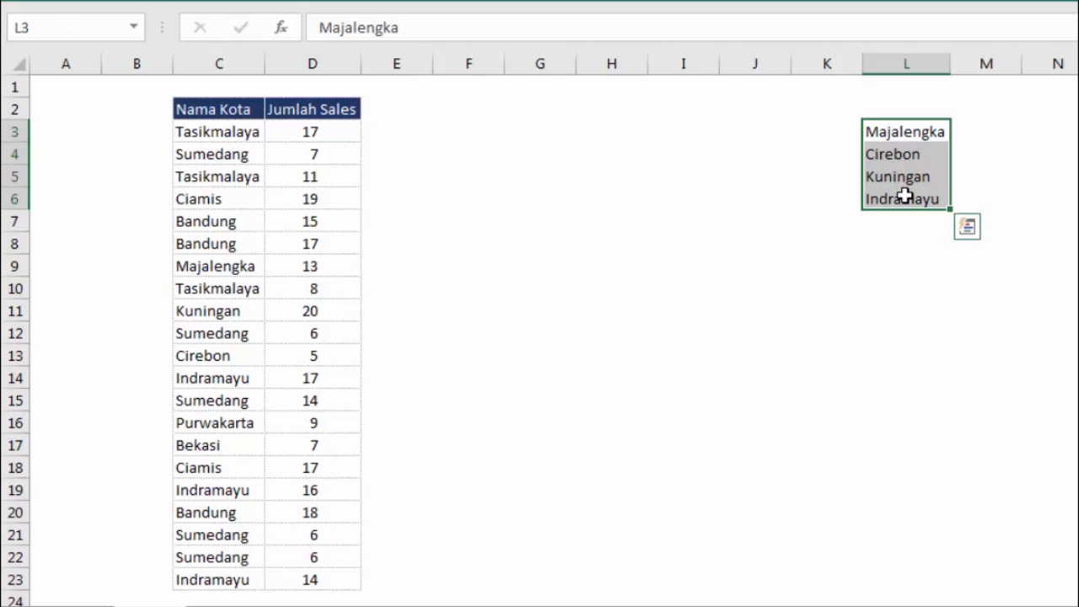
drag(236, 138, 236, 247)
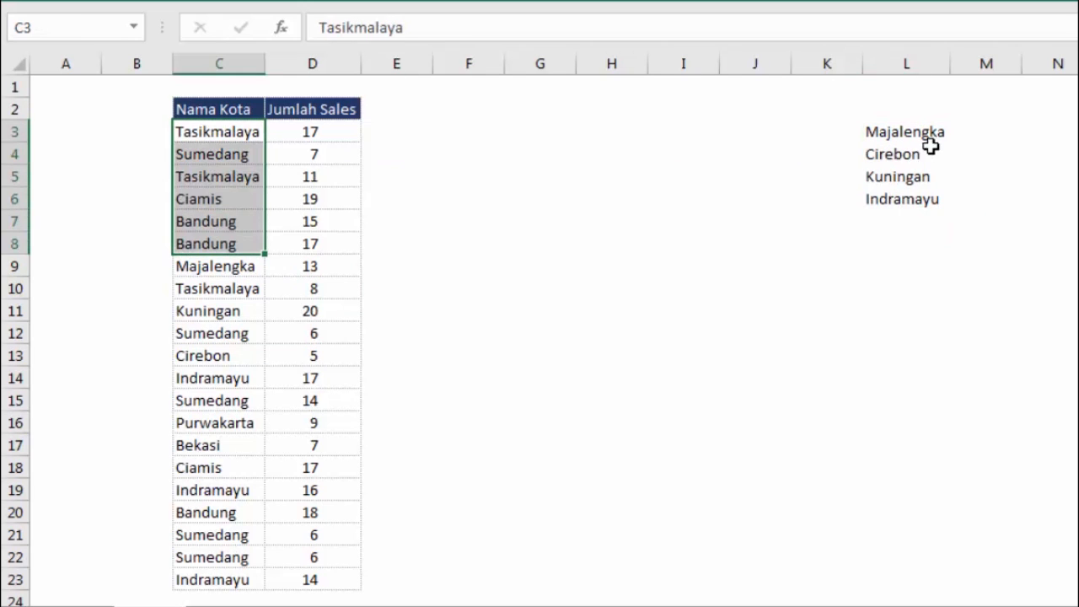
click(885, 130)
drag(885, 169, 885, 195)
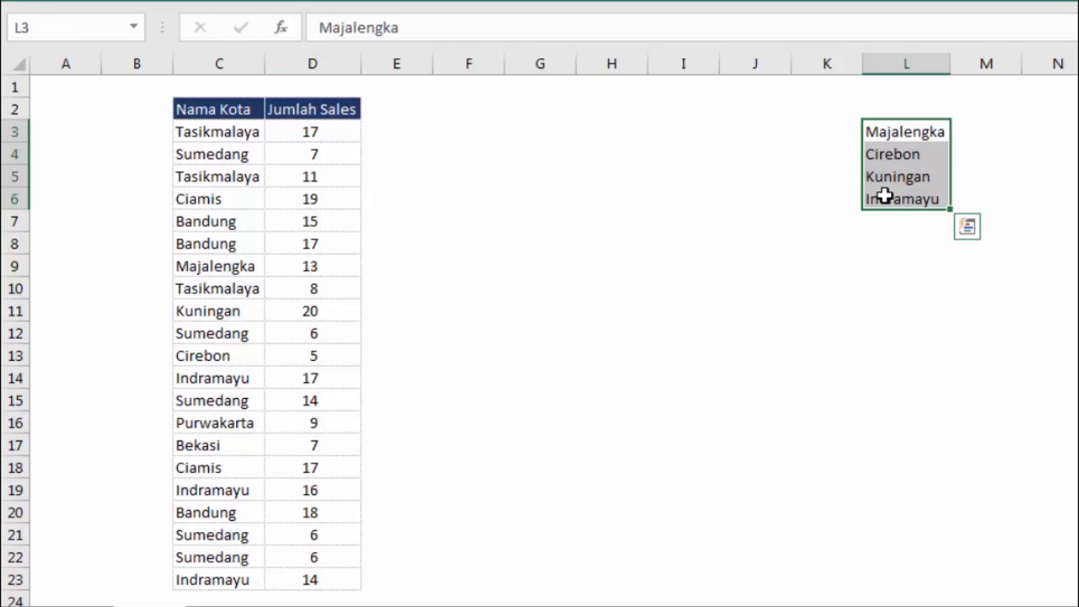
- Enter the formula =VLOOKUP(C3;$L$3:$L$6;1;FALSE) in cell E3 to look up the city in the separate list
click(426, 135)
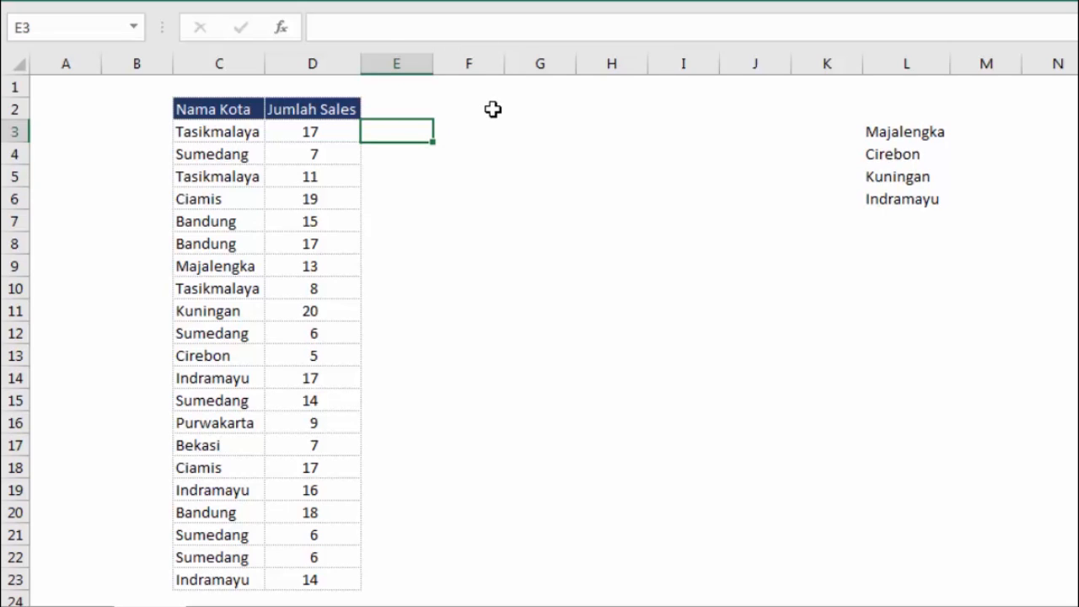
text(=)
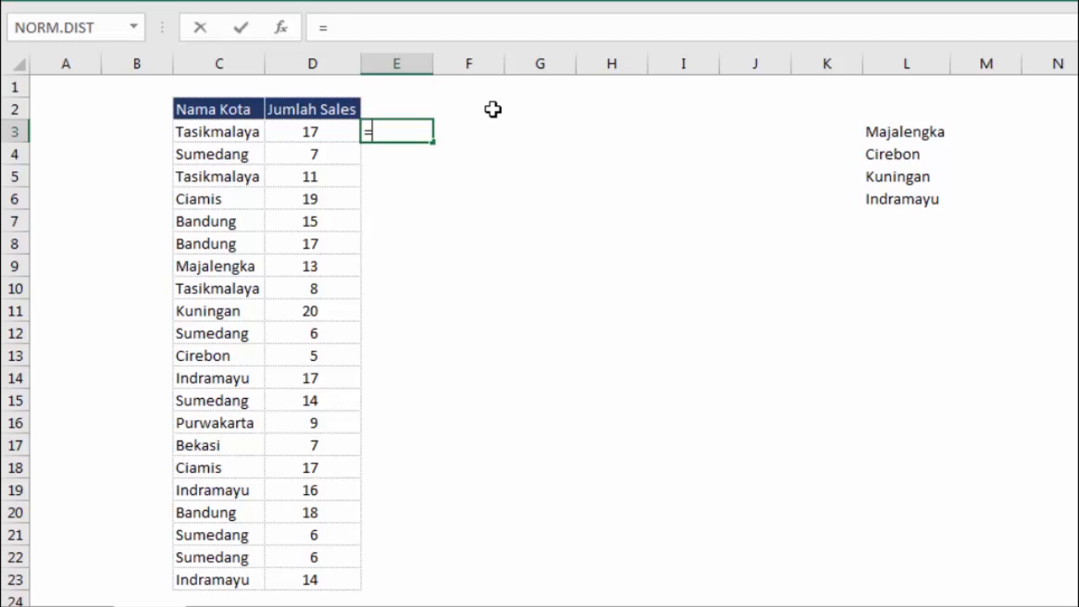
text(vlo)
key(Tab)
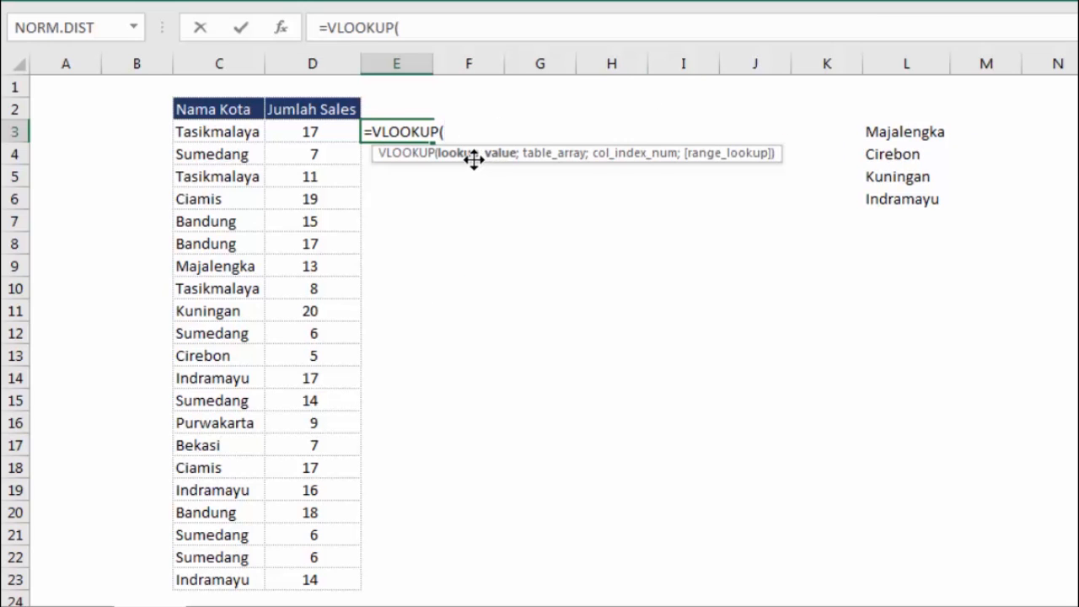
click(209, 132)
text(;)
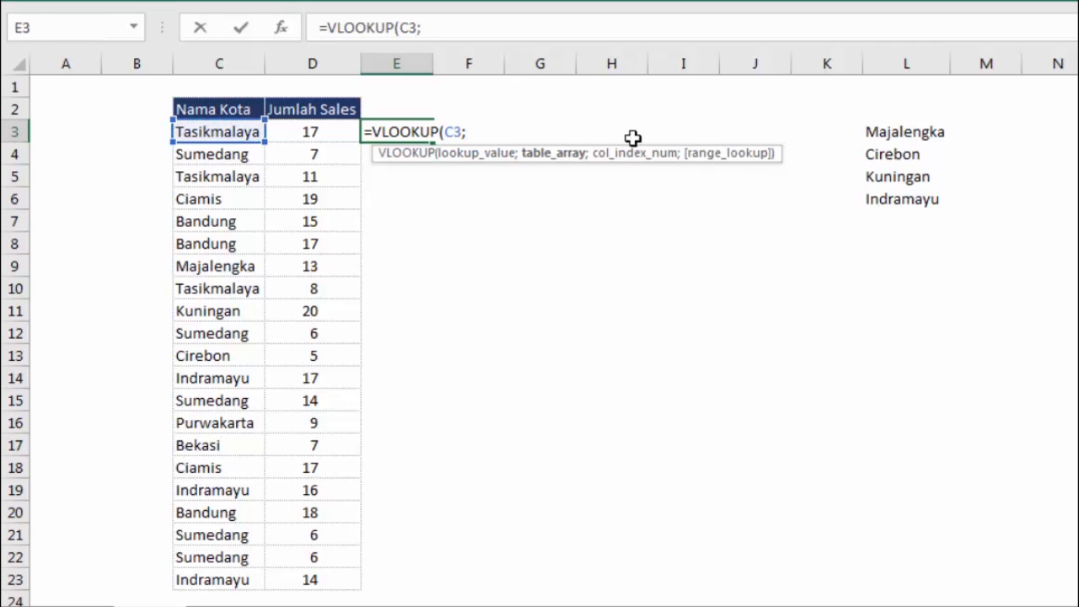
drag(882, 132, 884, 196)
key(F4)
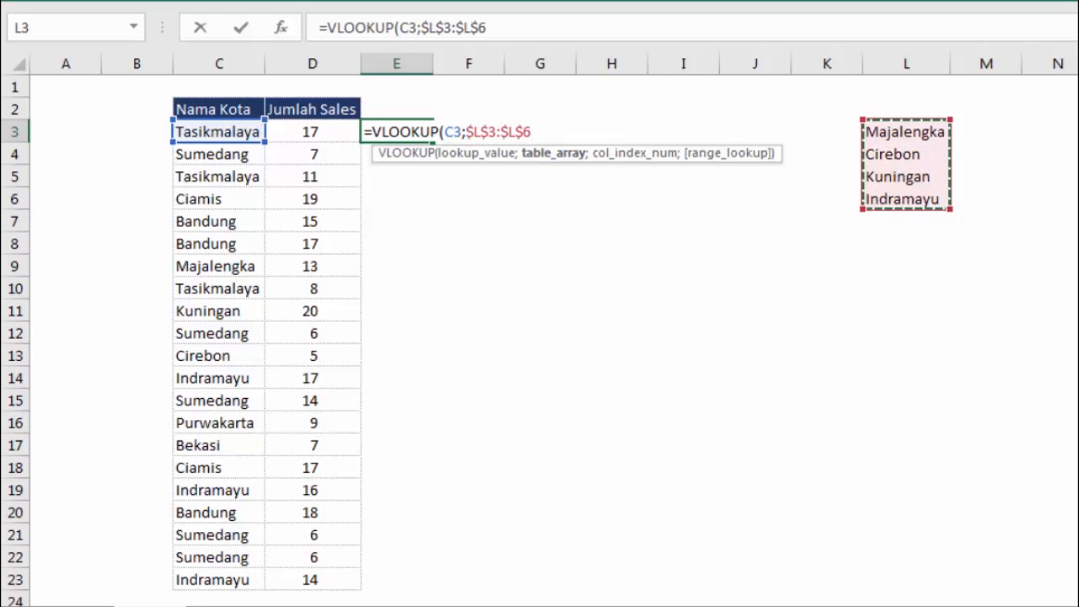
text(;)
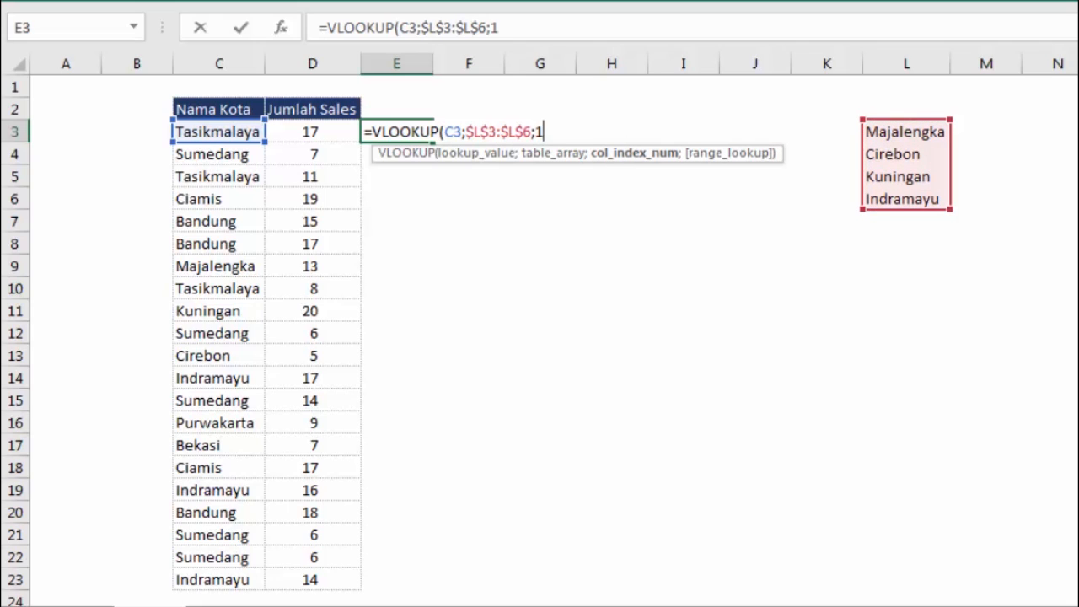
text(1;)
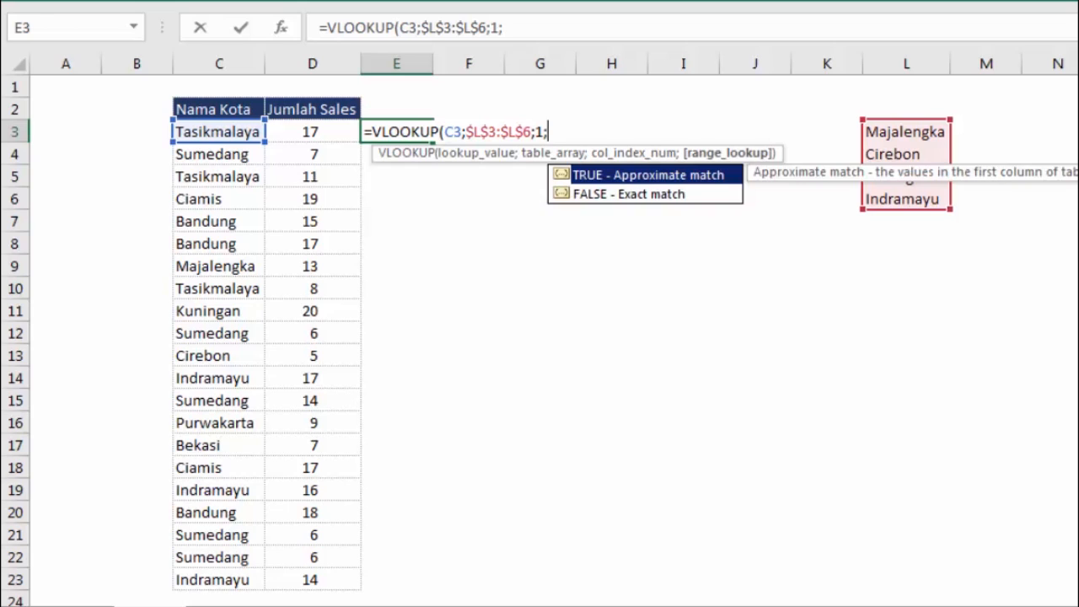
key(Down)
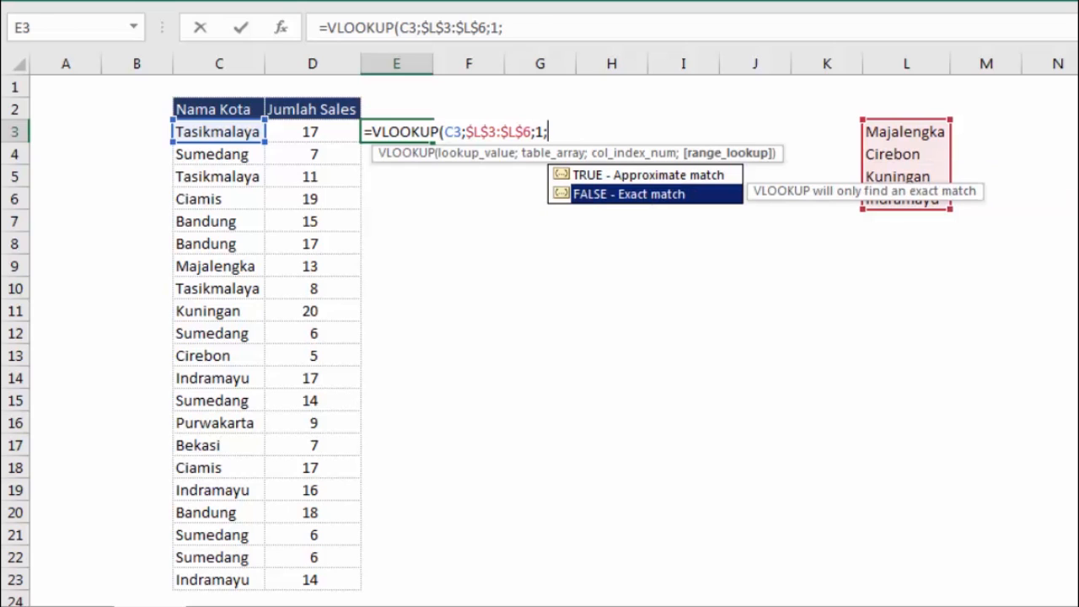
key(Tab)
key(Return)
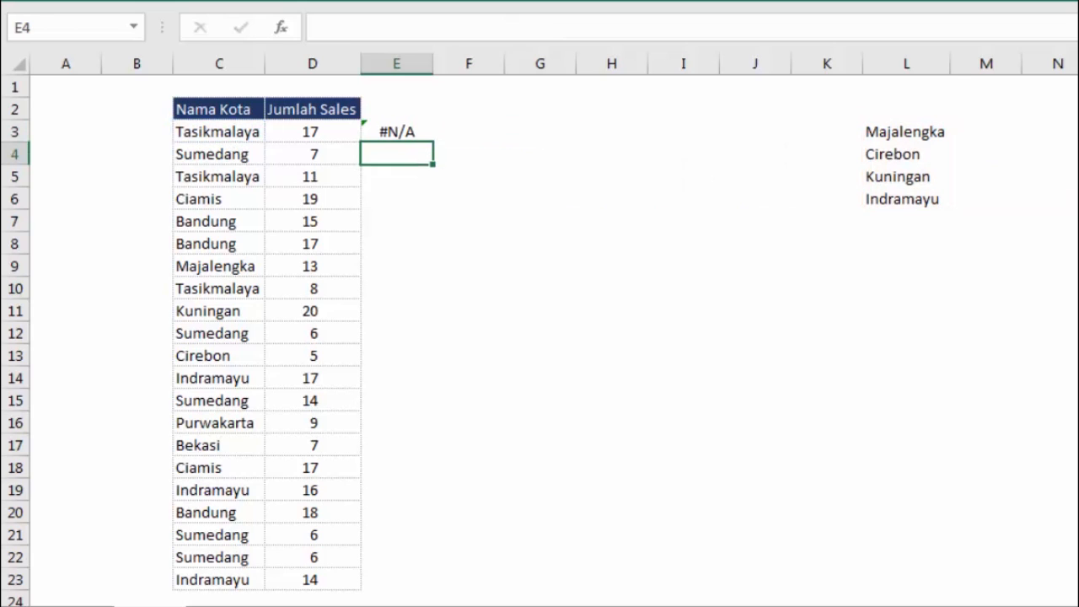
- Fill the VLOOKUP formula from E3 down through E23
click(400, 132)
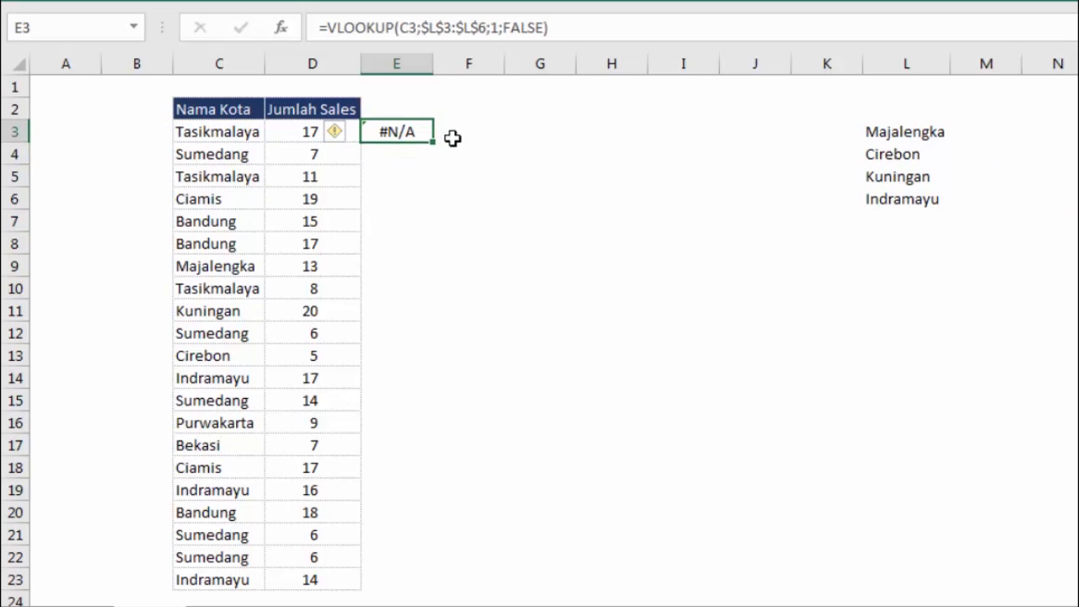
drag(434, 141, 436, 590)
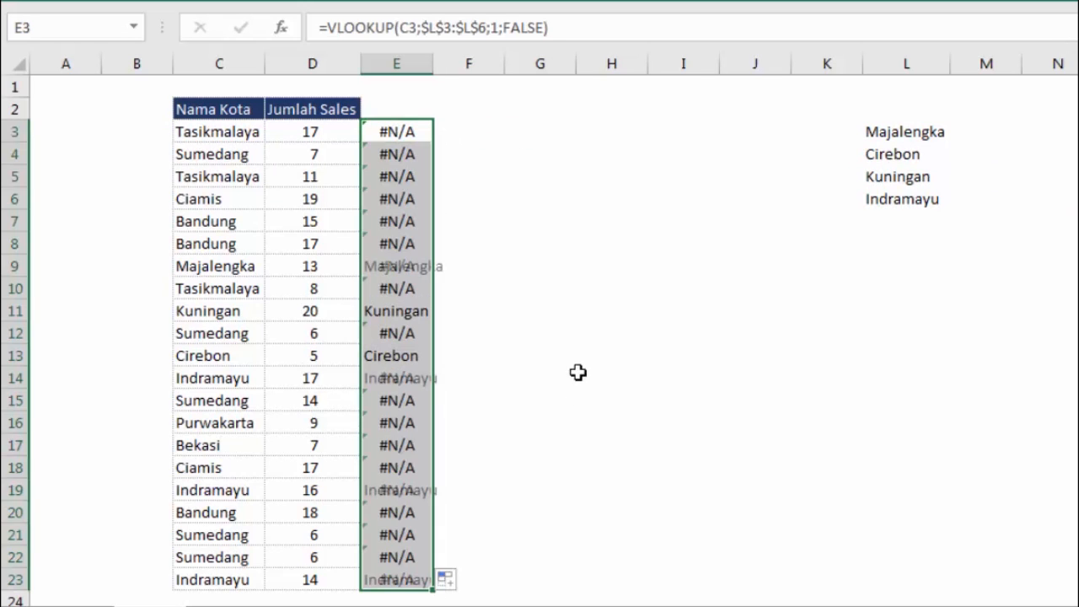
click(586, 341)
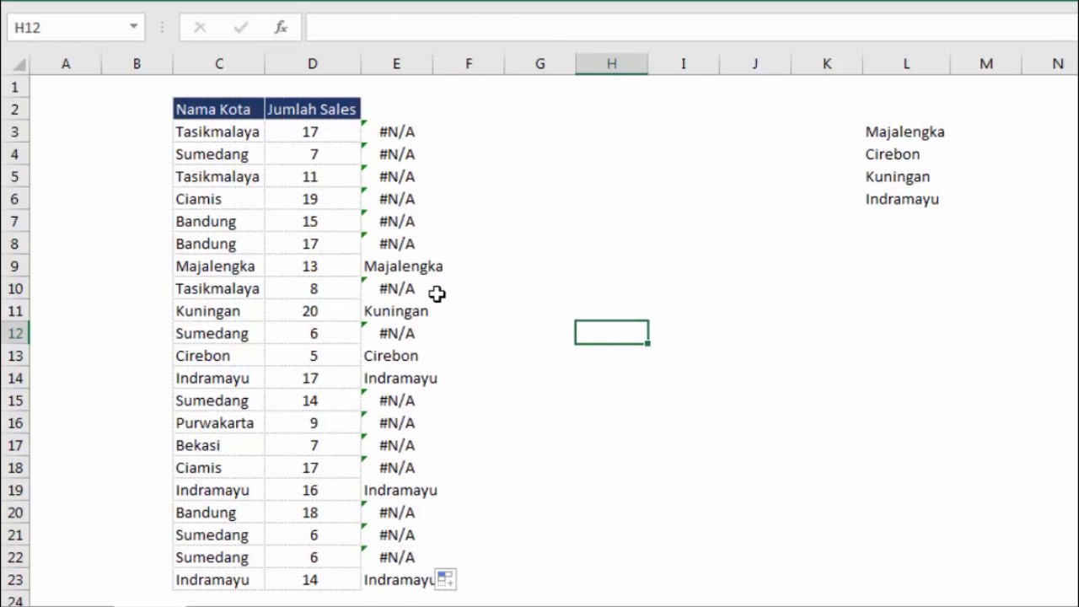
- Check the lookup results in column E against the city list and the matching and non-matching table rows
click(409, 272)
click(414, 309)
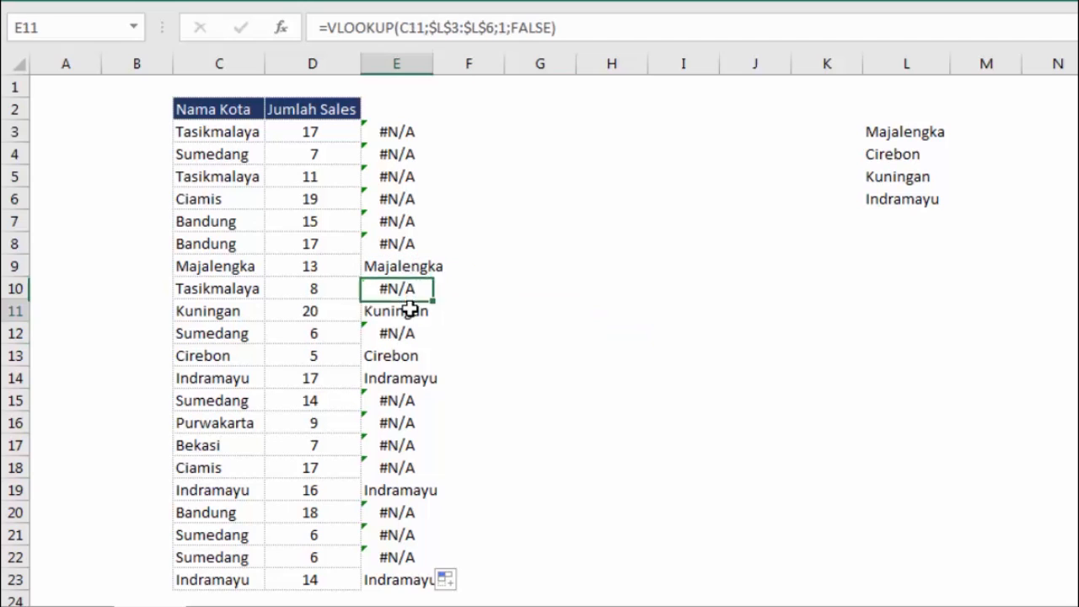
click(408, 376)
click(915, 156)
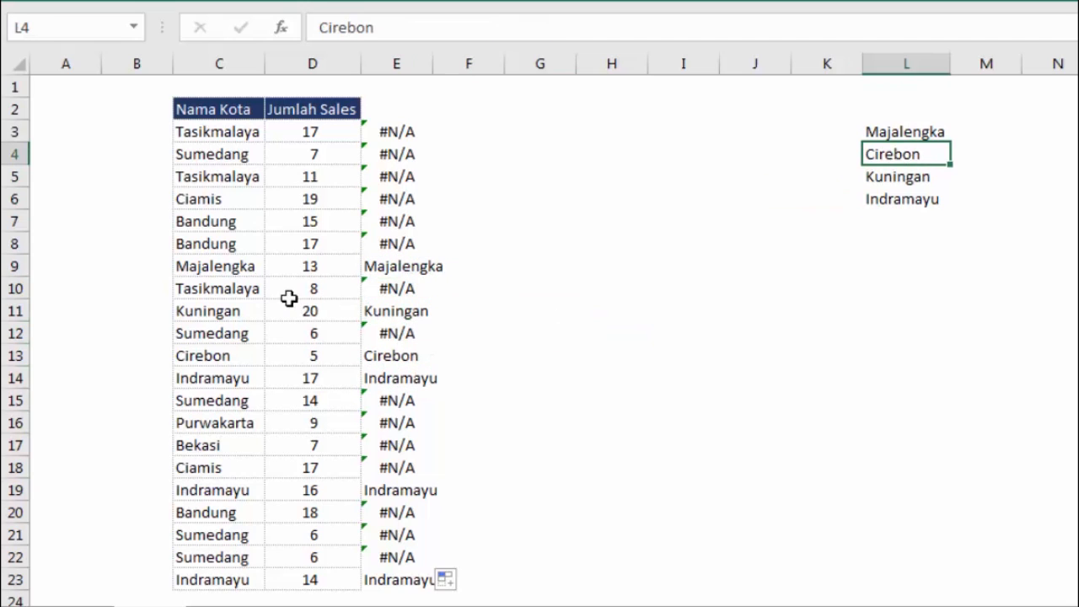
drag(219, 290, 352, 294)
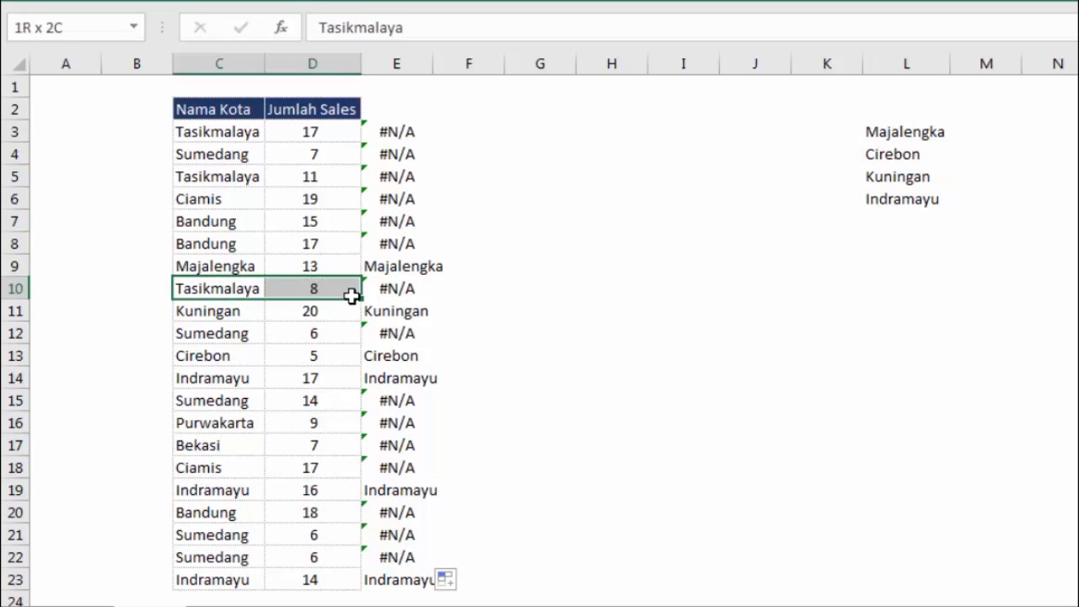
drag(241, 265, 399, 270)
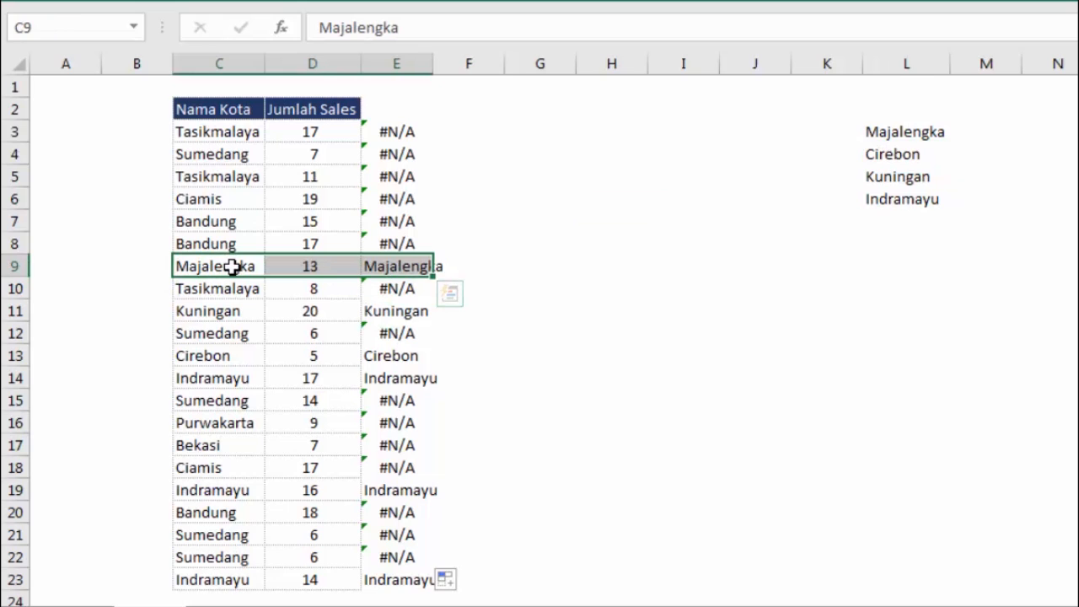
click(371, 267)
click(407, 312)
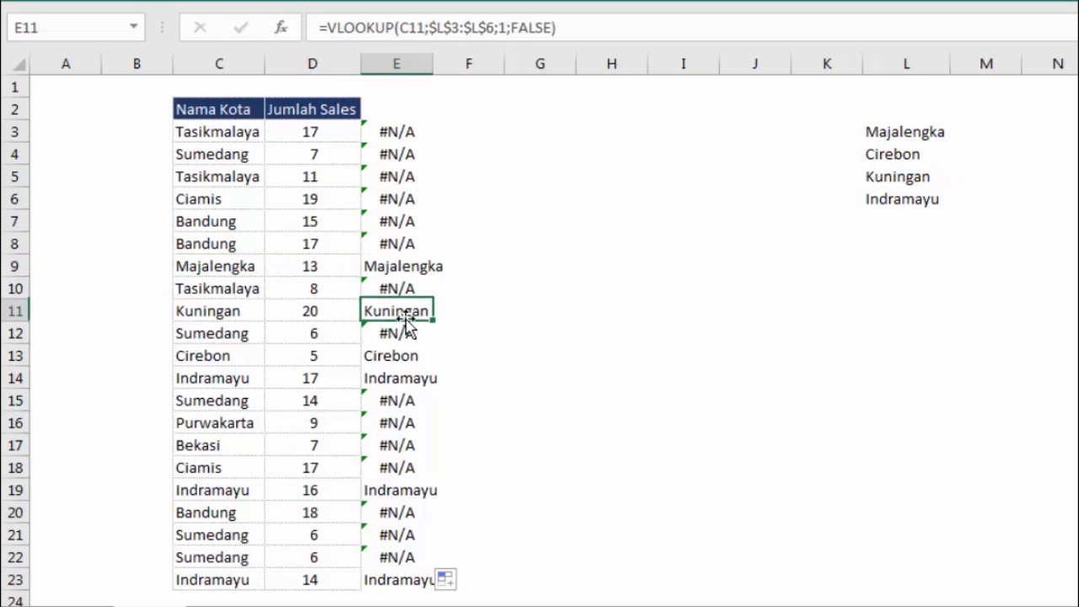
- Wrap the E3 lookup in an IF function with the logical test C3=VLOOKUP(C3;$L$3:$L$6;1;FALSE)
click(407, 333)
click(408, 363)
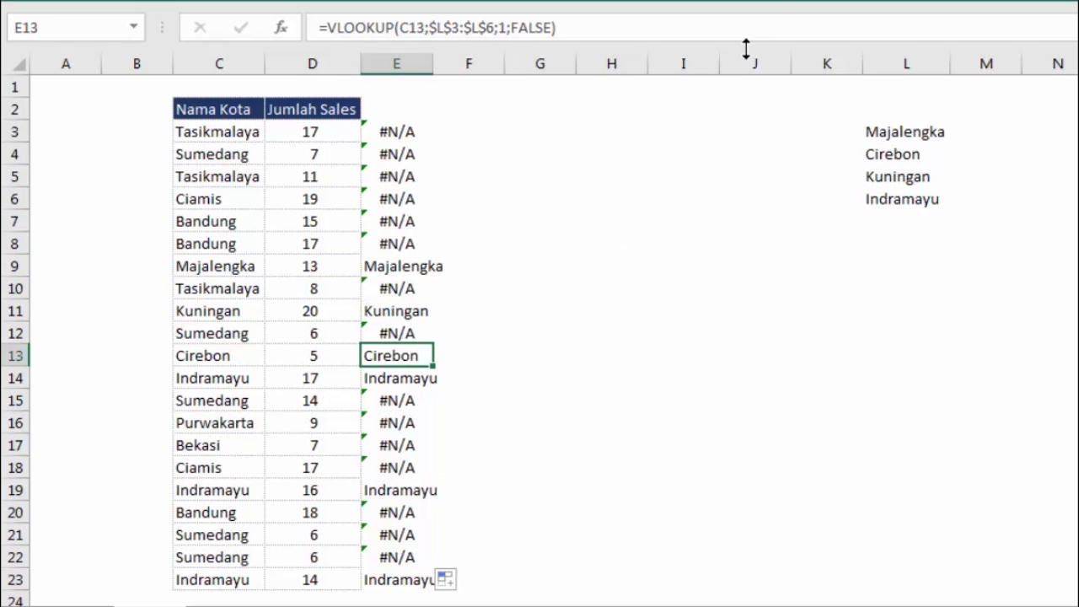
click(410, 137)
double_click(409, 138)
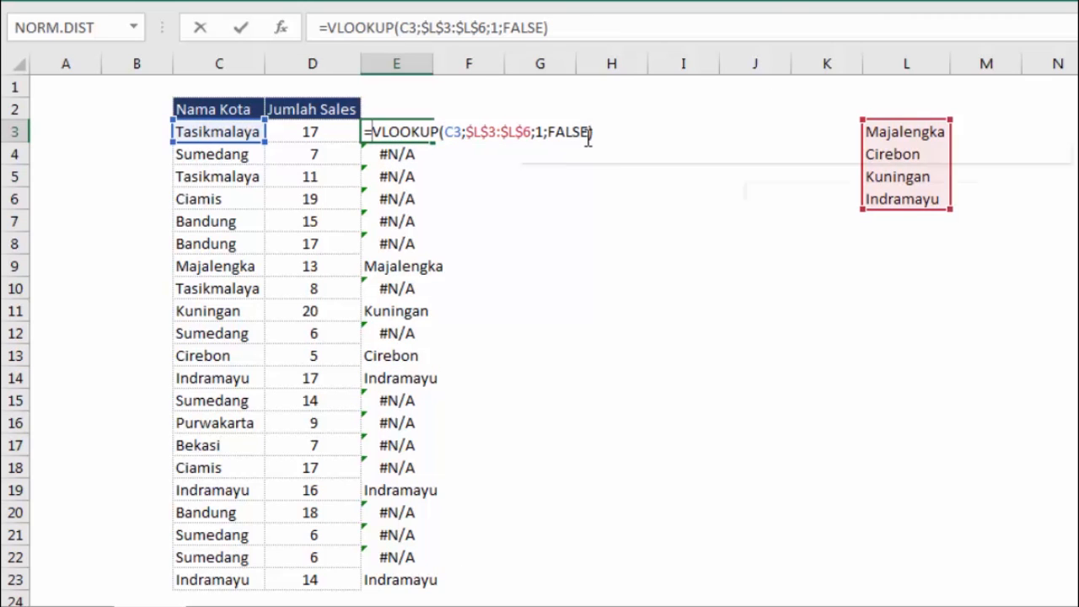
text(IF()
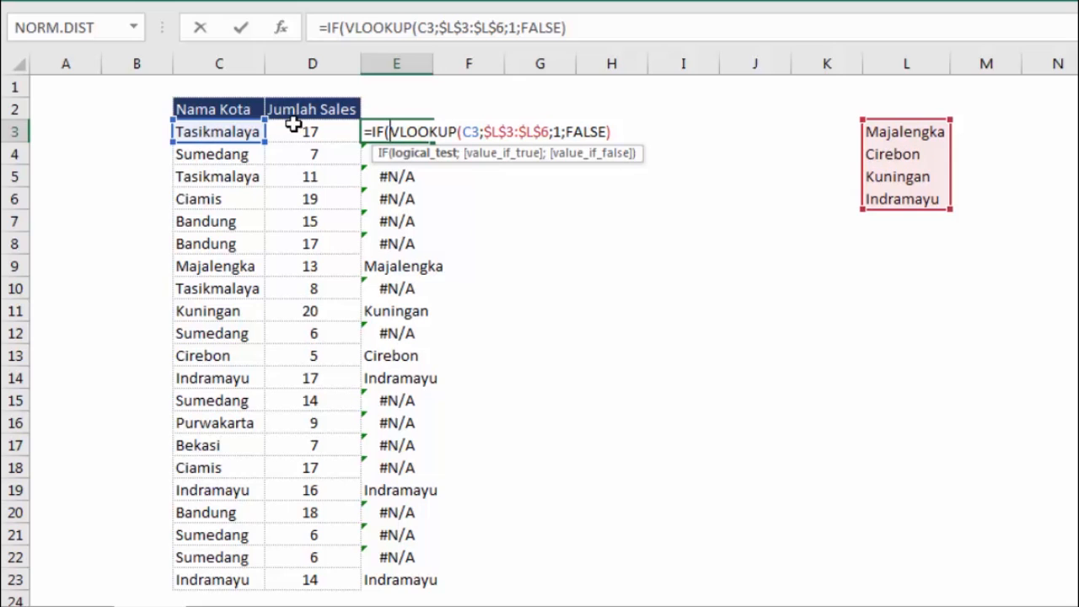
click(241, 133)
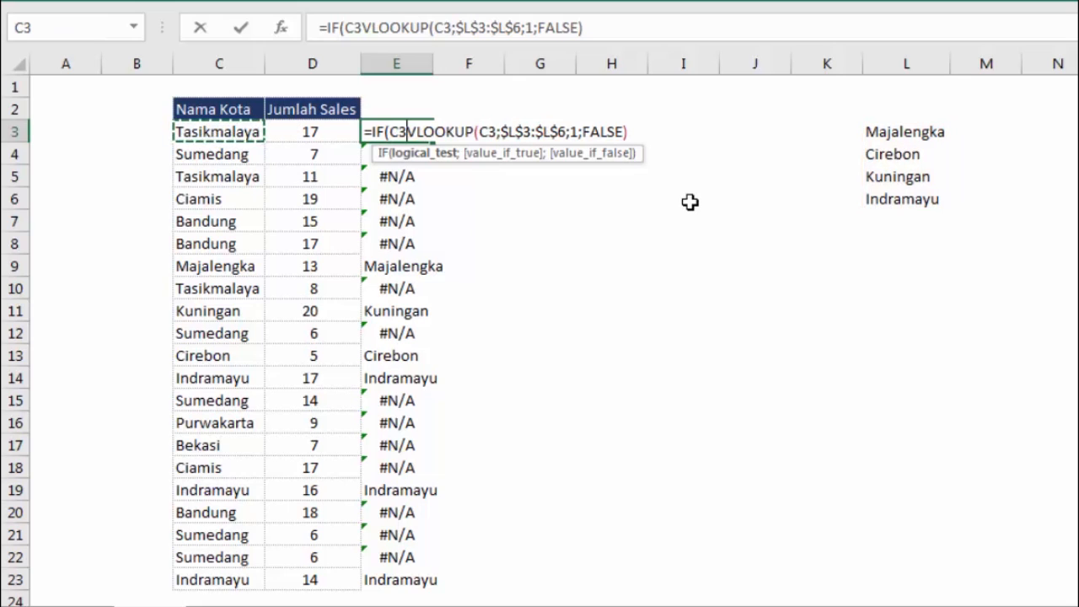
text(=)
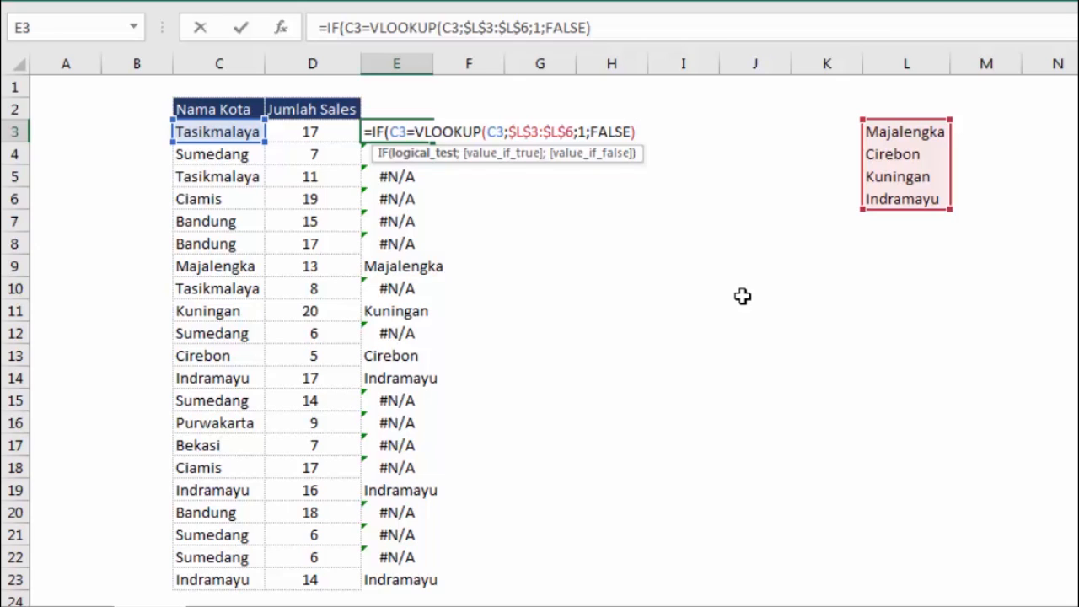
- Complete the IF formula in E3 with D3+5 as the value if true and fill it down through E23
text(;)
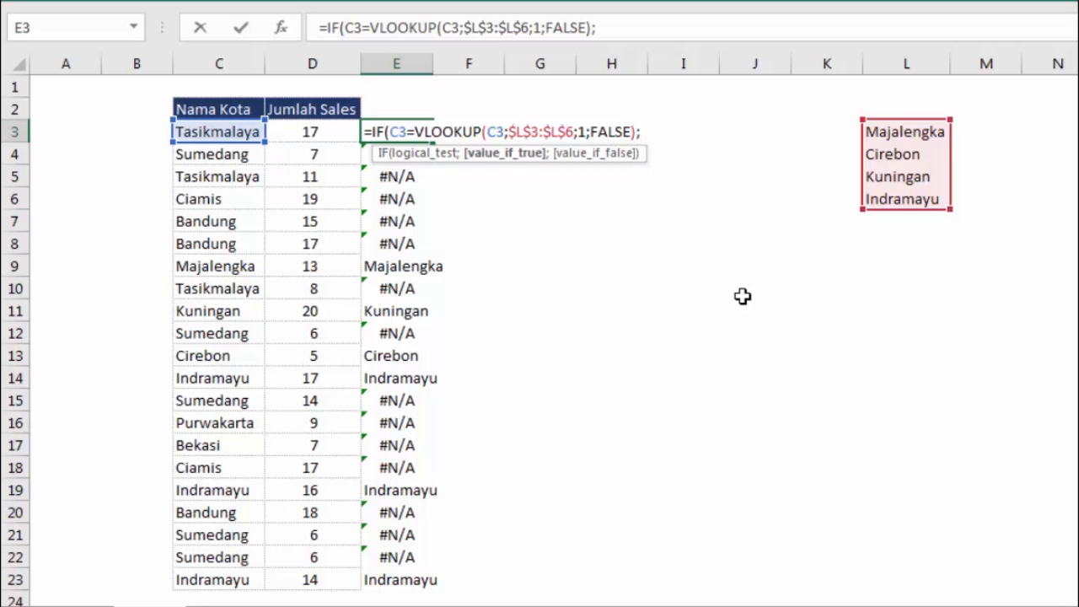
click(324, 128)
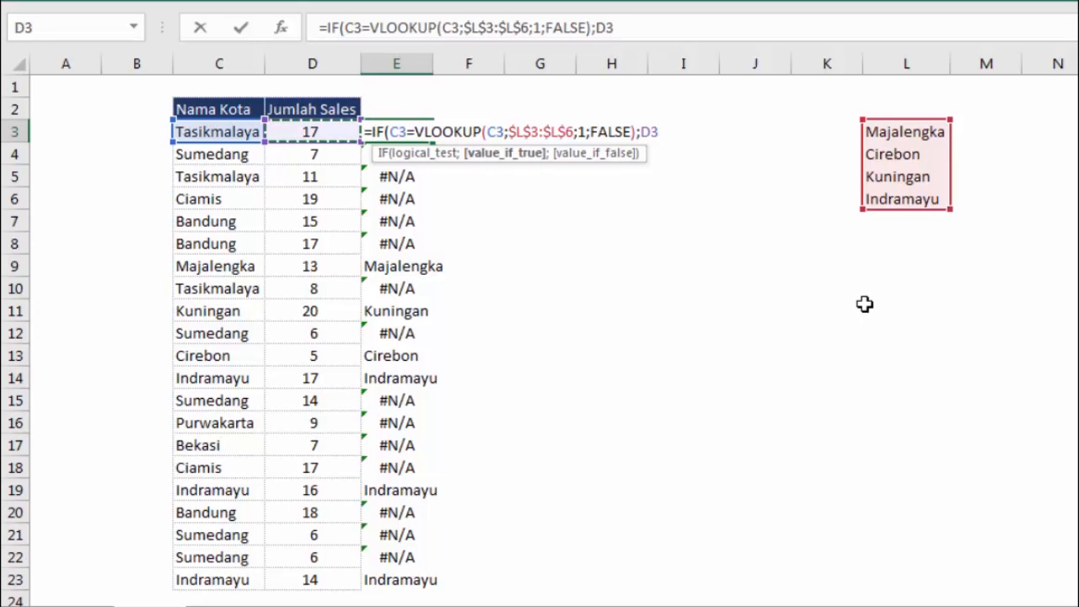
text(+5)
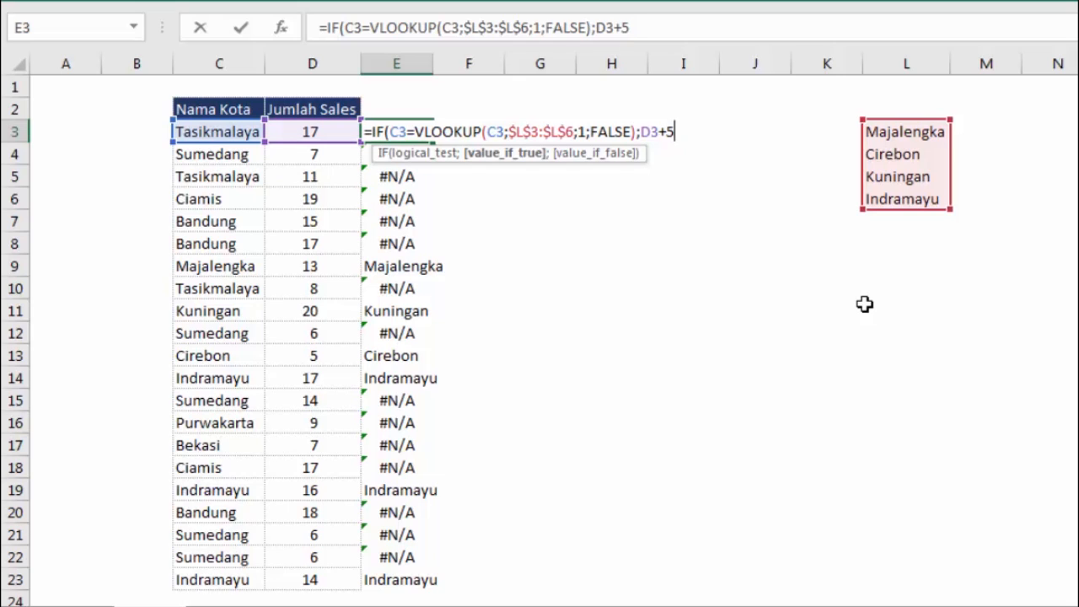
key(Return)
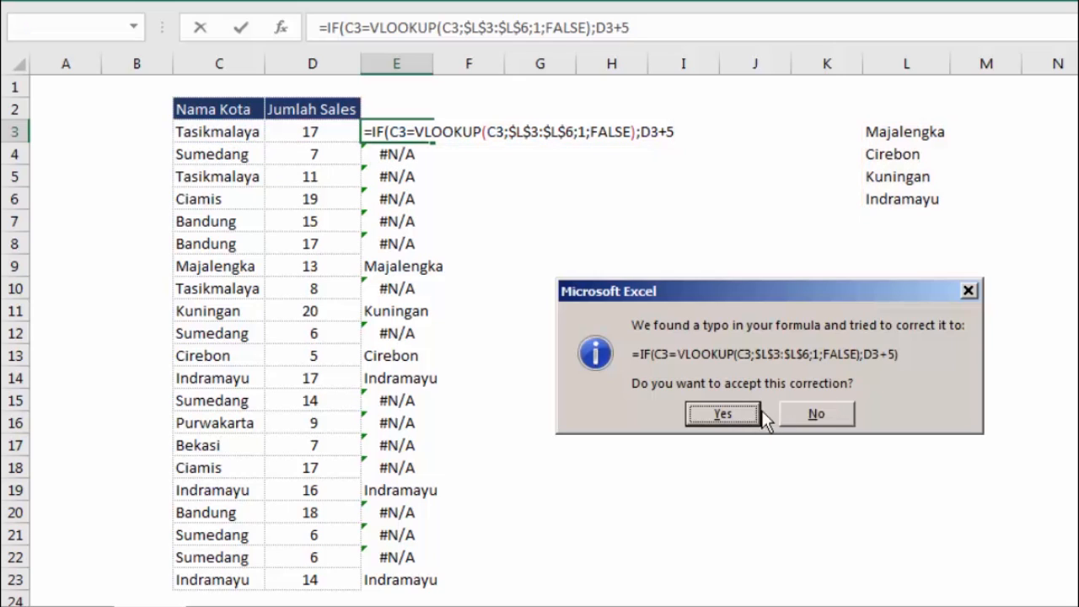
click(746, 411)
click(428, 137)
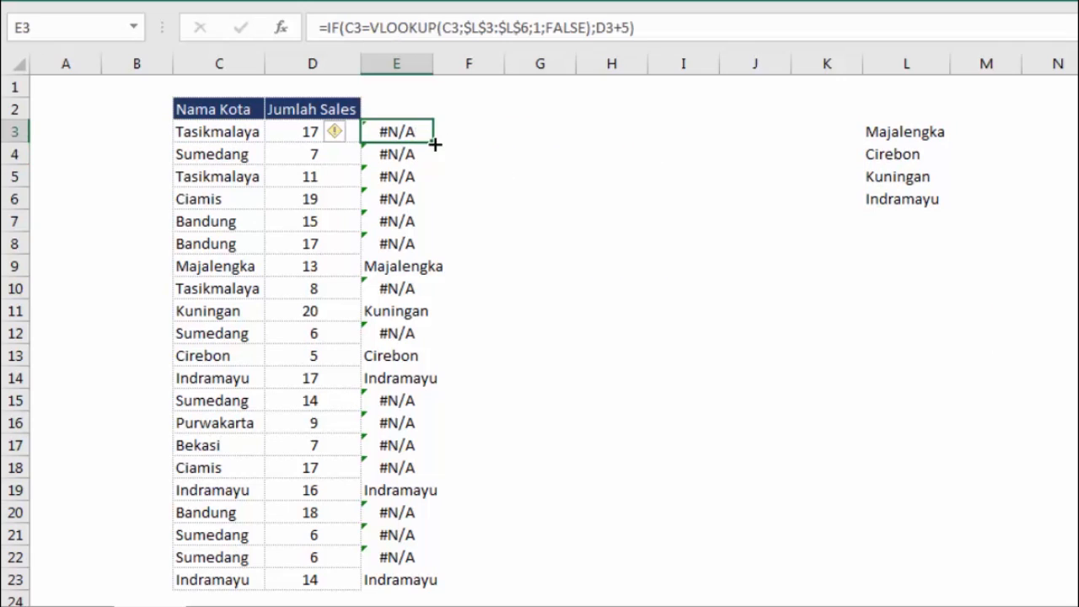
drag(435, 220, 436, 588)
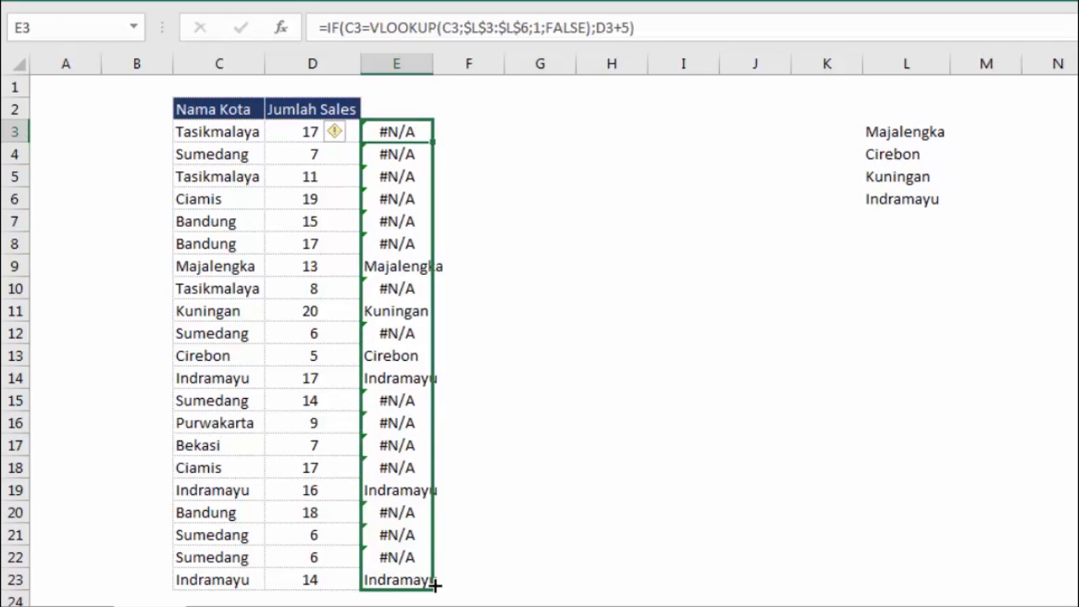
- Compare the adjusted values in column E with the original sales figures and the city list for the matching rows
click(411, 268)
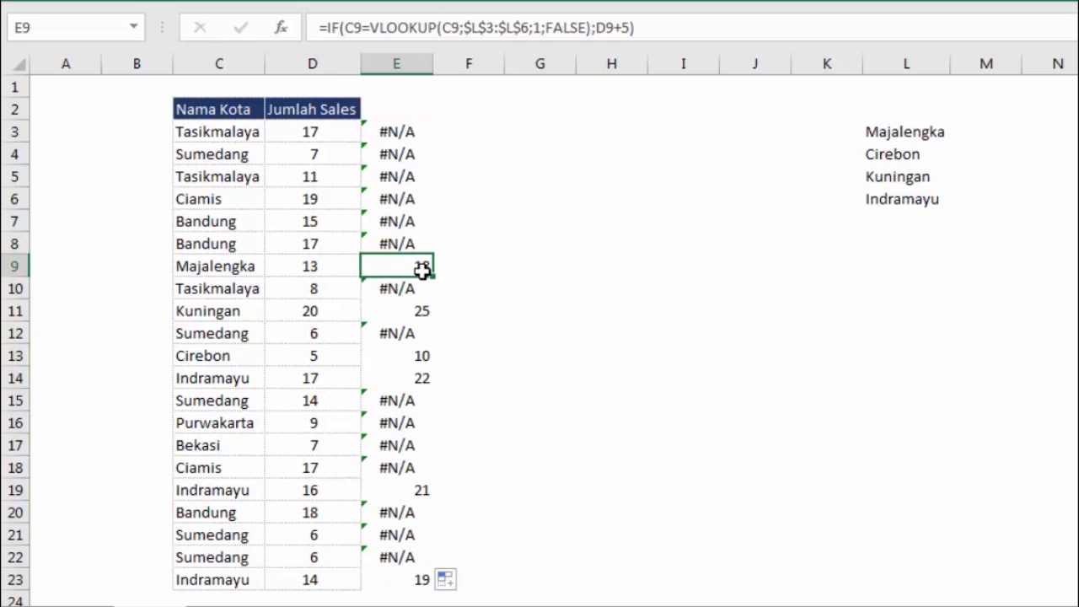
click(312, 265)
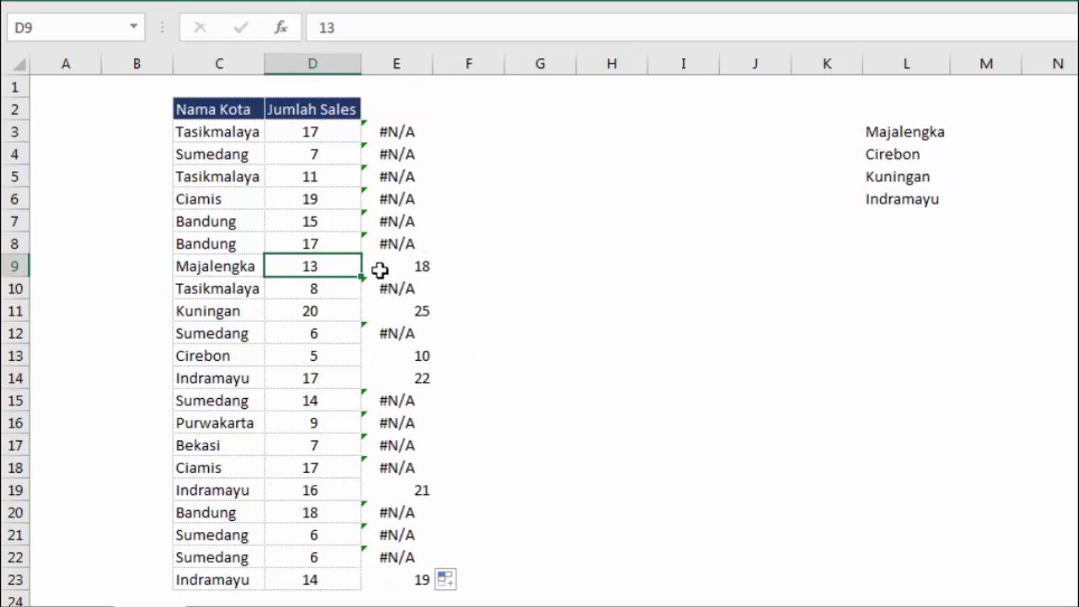
click(394, 266)
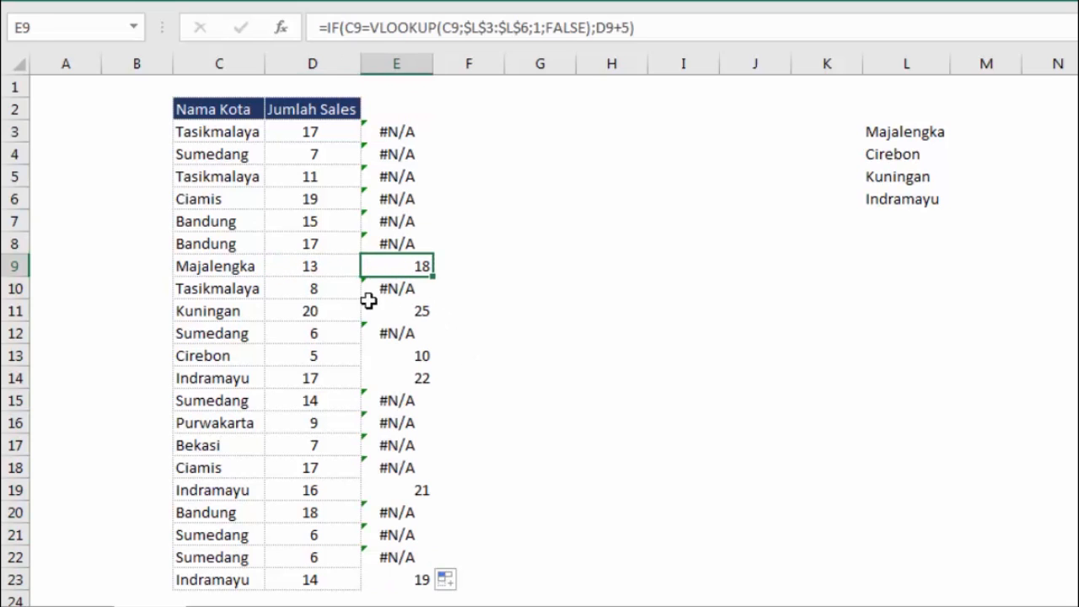
click(313, 313)
click(414, 313)
click(414, 354)
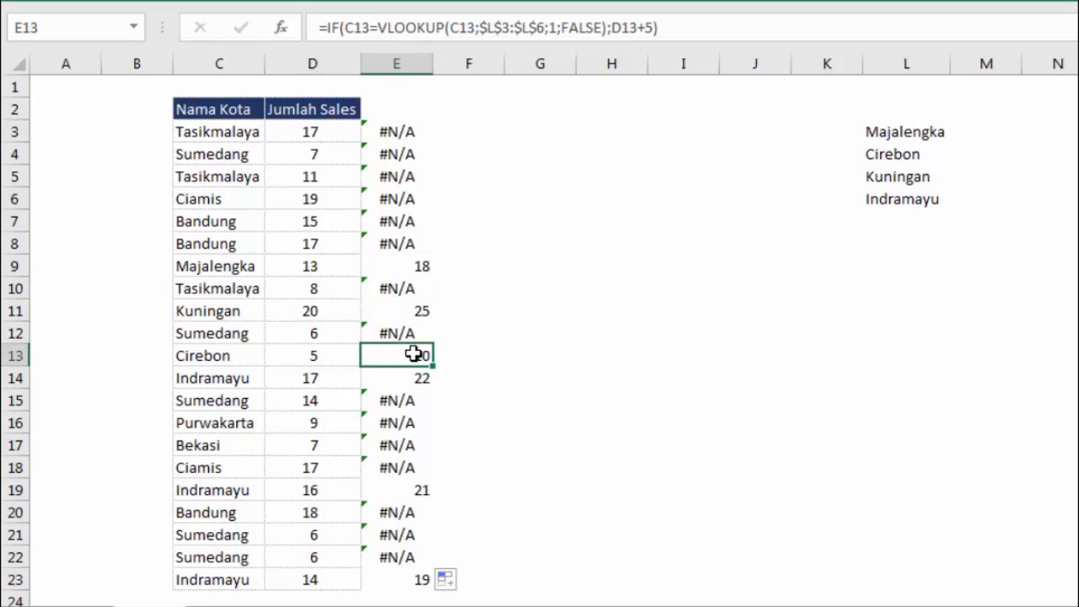
click(402, 269)
drag(886, 133, 890, 182)
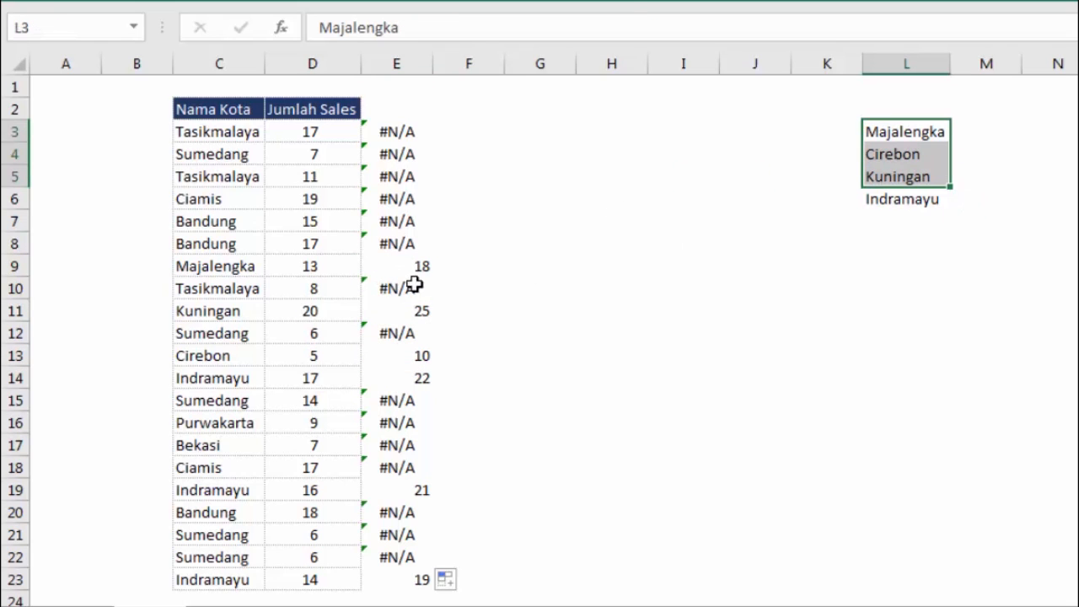
- Wrap the E3 formula in IFERROR with an empty string as fallback: =IFERROR(IF(C3=VLOOKUP(C3;$L$3:$L$6;1;FALSE);D3+5);"")
click(408, 132)
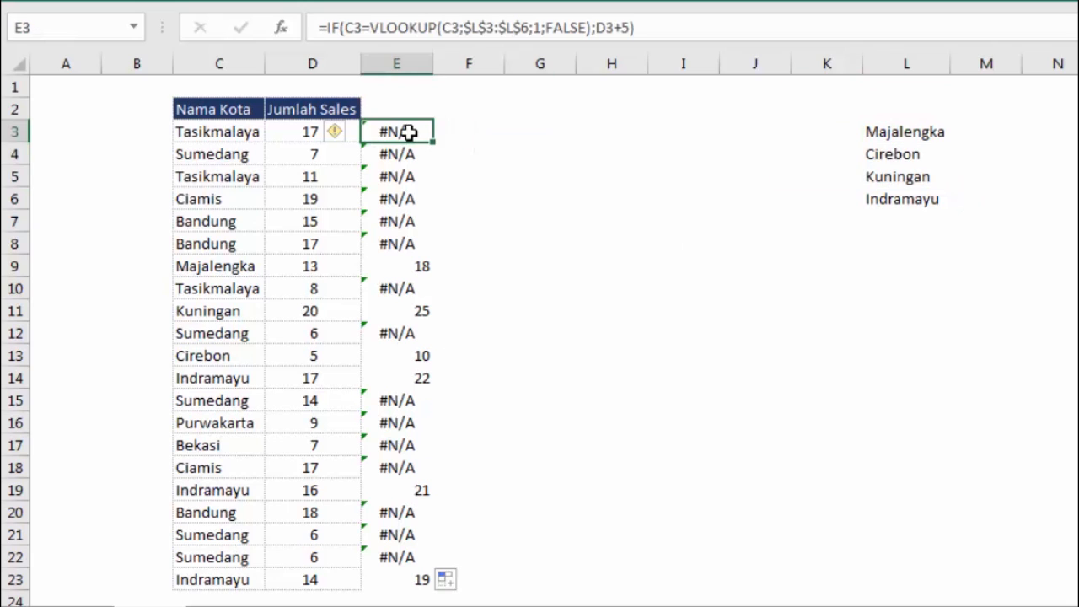
double_click(408, 132)
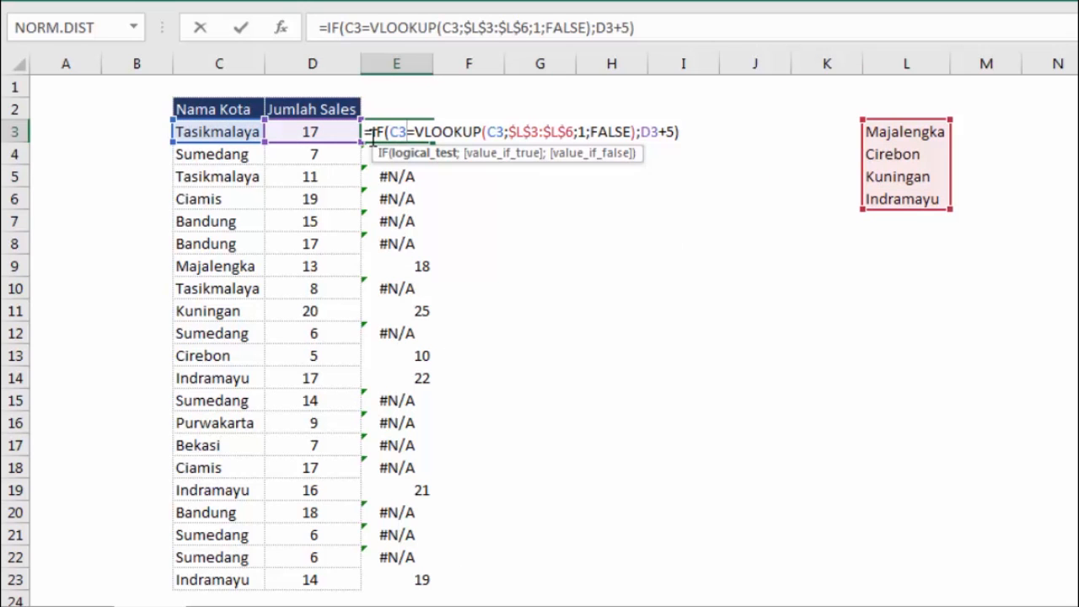
click(373, 135)
text(if)
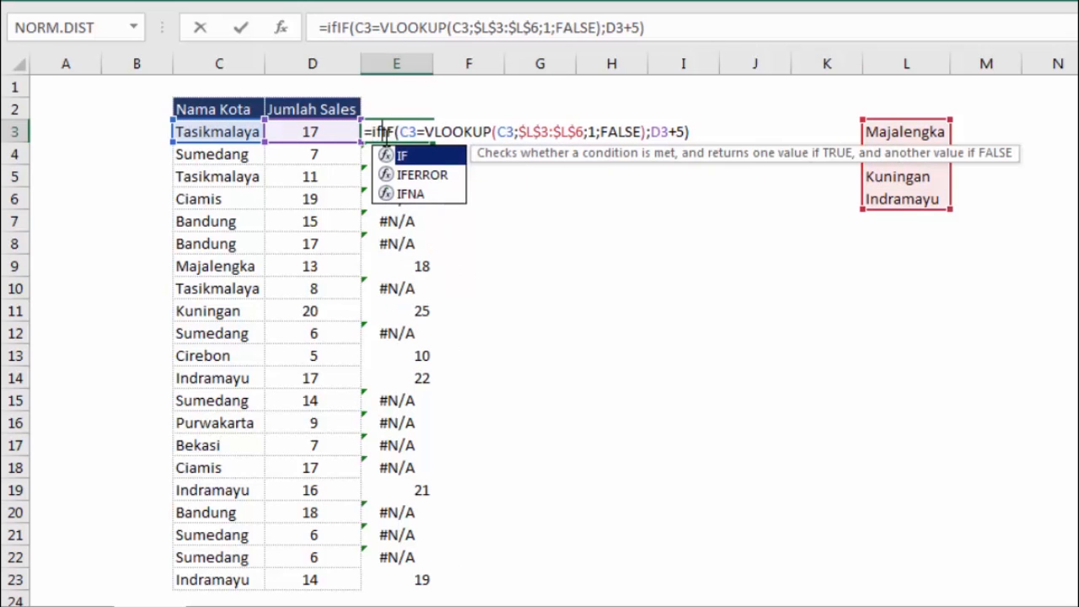
key(Down)
key(Tab)
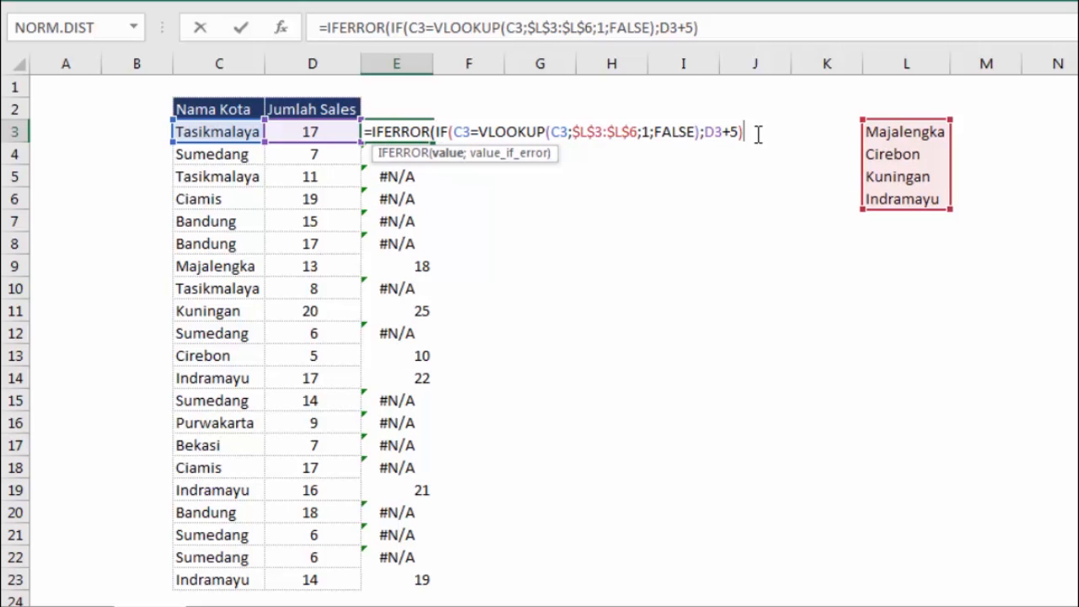
text(;)
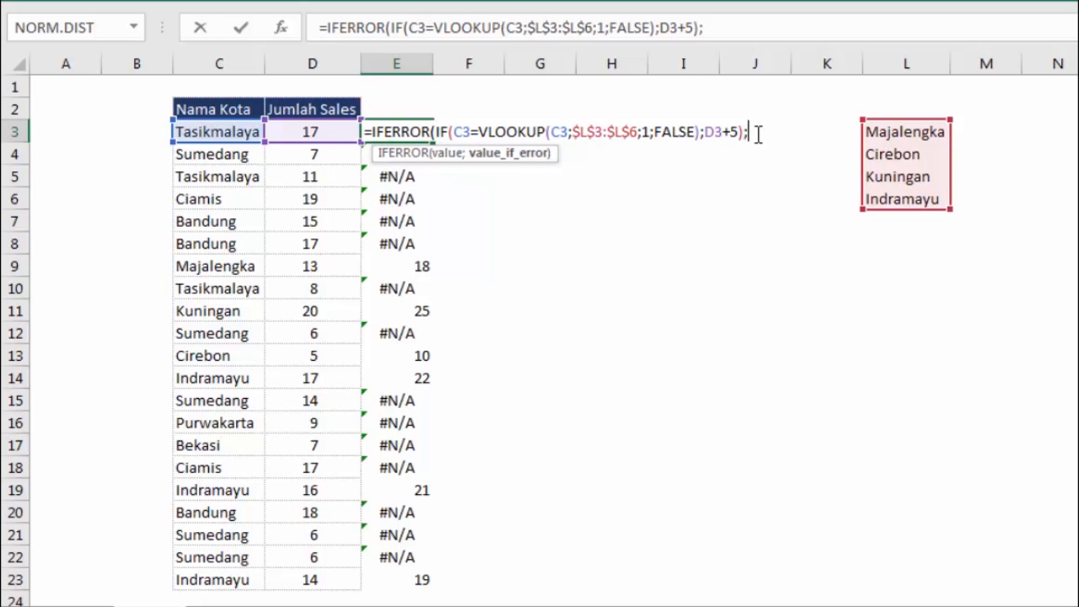
key(Return)
key(Return)
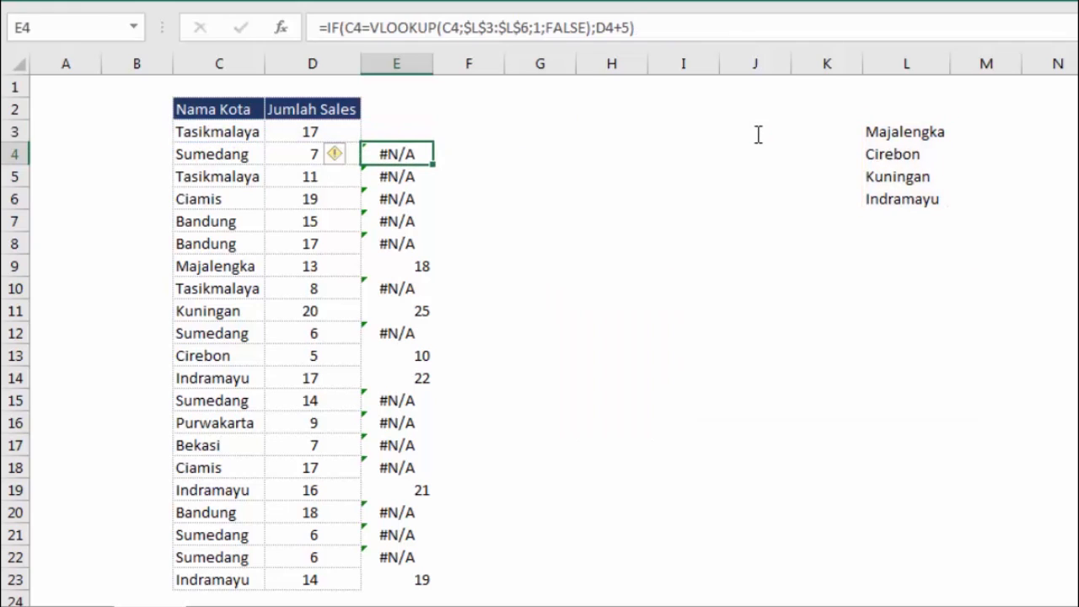
- Fill the IFERROR formula from E3 down through E23 and narrow column E
click(414, 135)
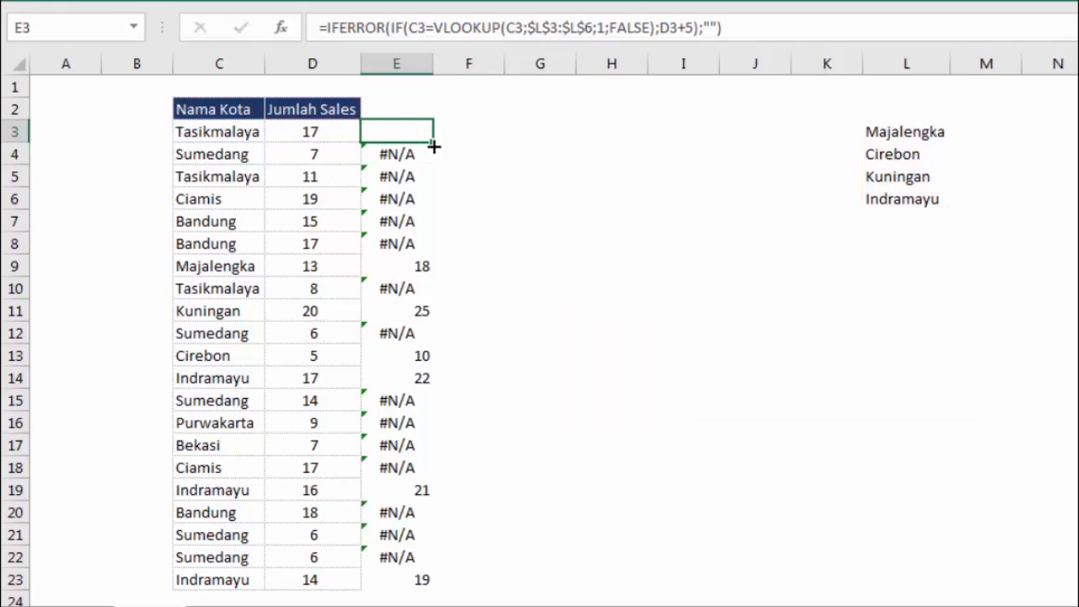
drag(433, 146, 434, 584)
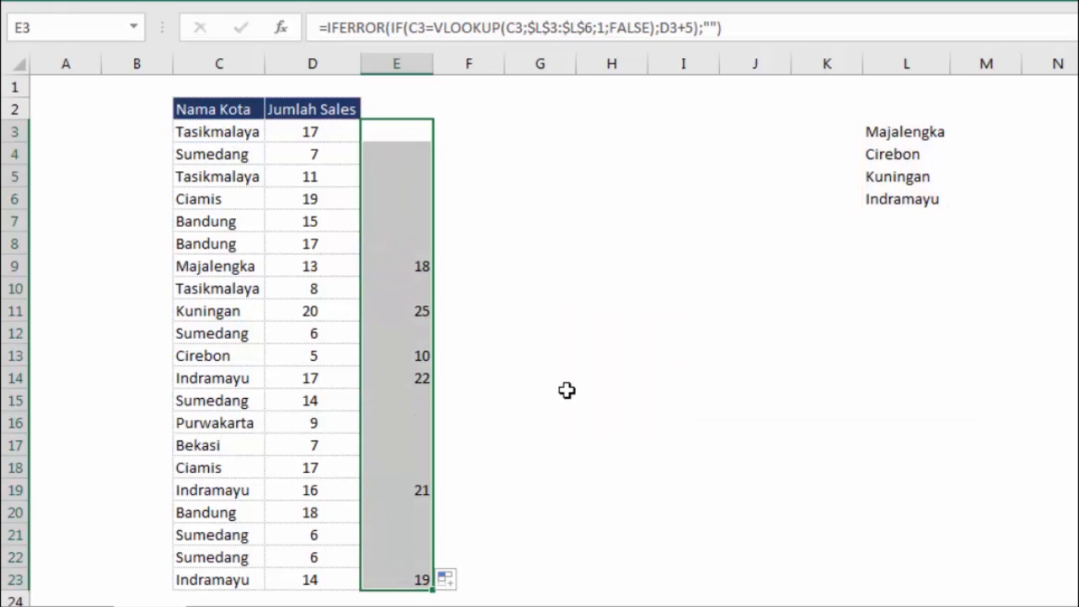
click(540, 378)
drag(433, 65, 401, 64)
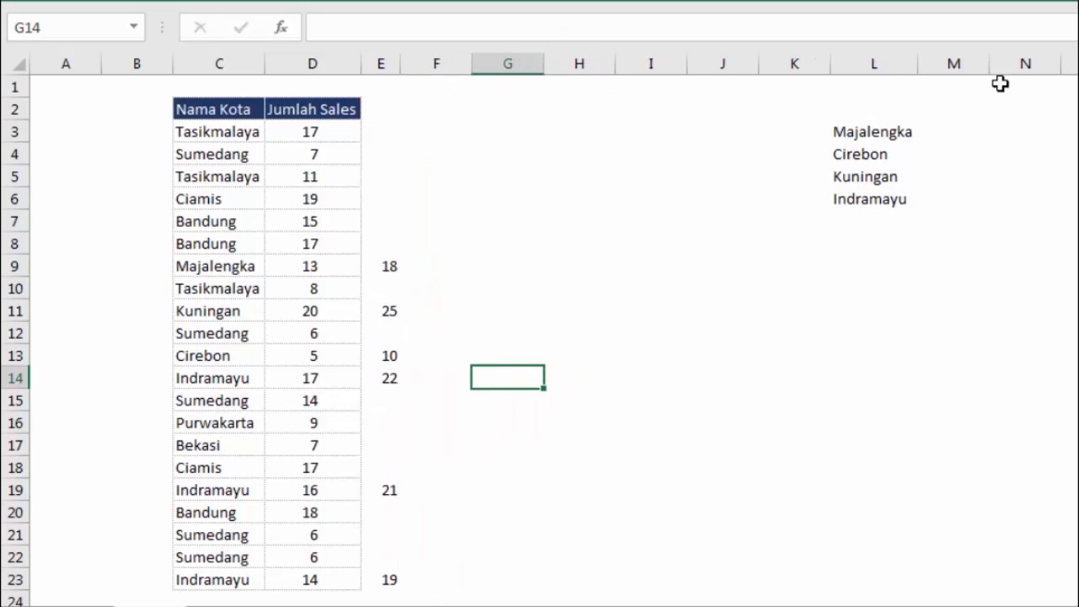
- Start a MATCH formula in F3 with city cell C3 as the lookup value
click(470, 135)
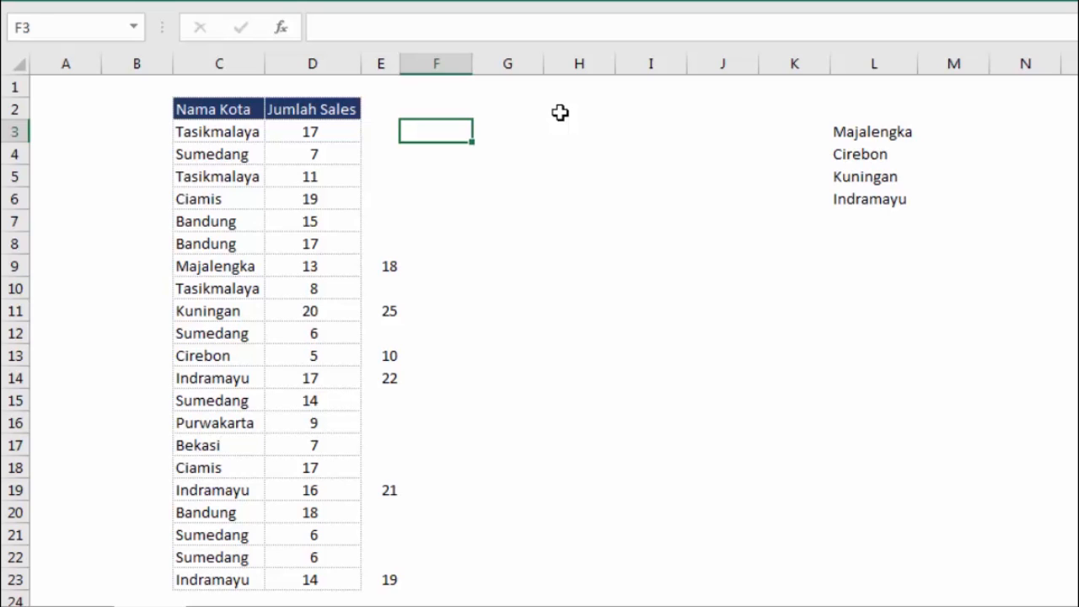
drag(862, 139, 839, 173)
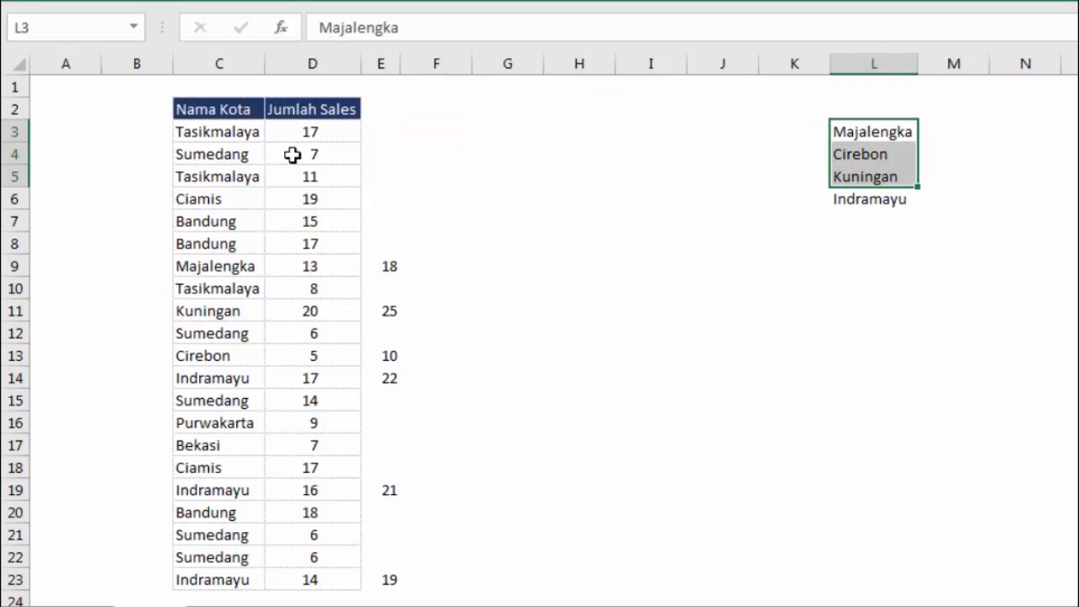
click(253, 139)
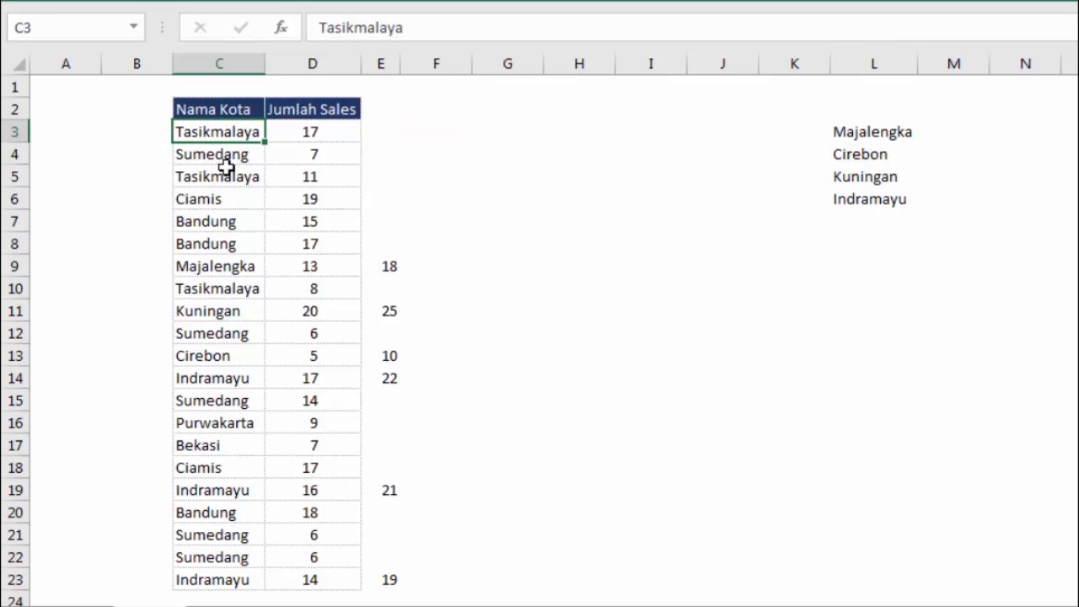
click(445, 128)
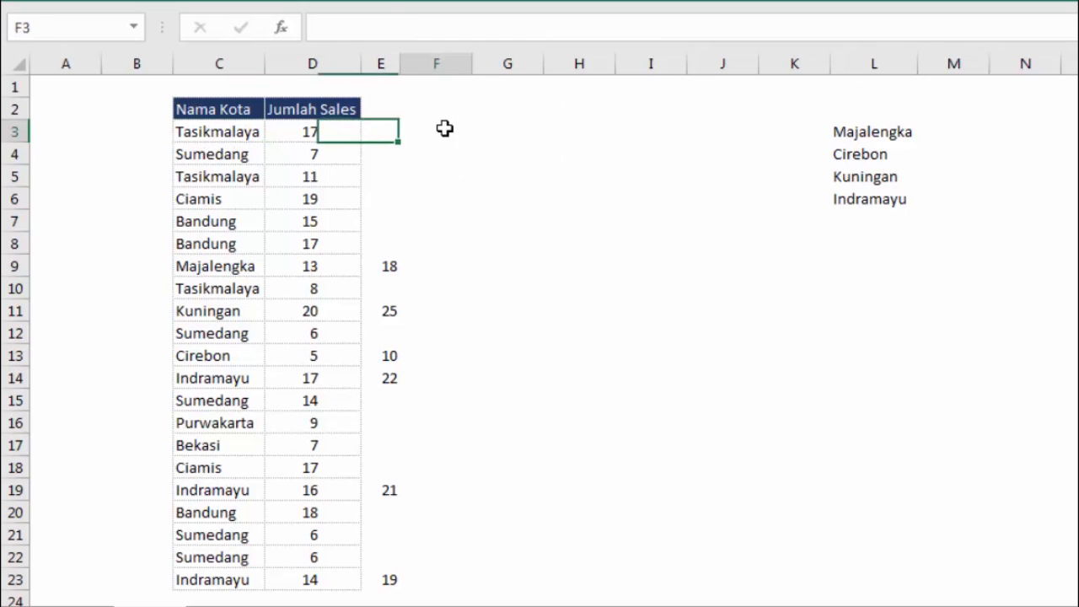
text(\)
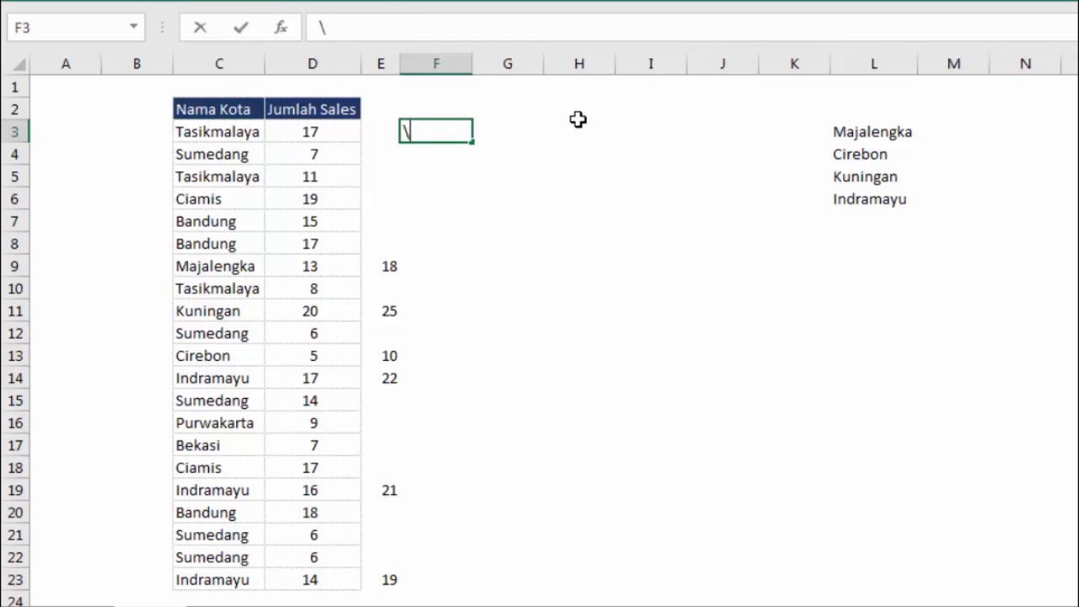
text(=a)
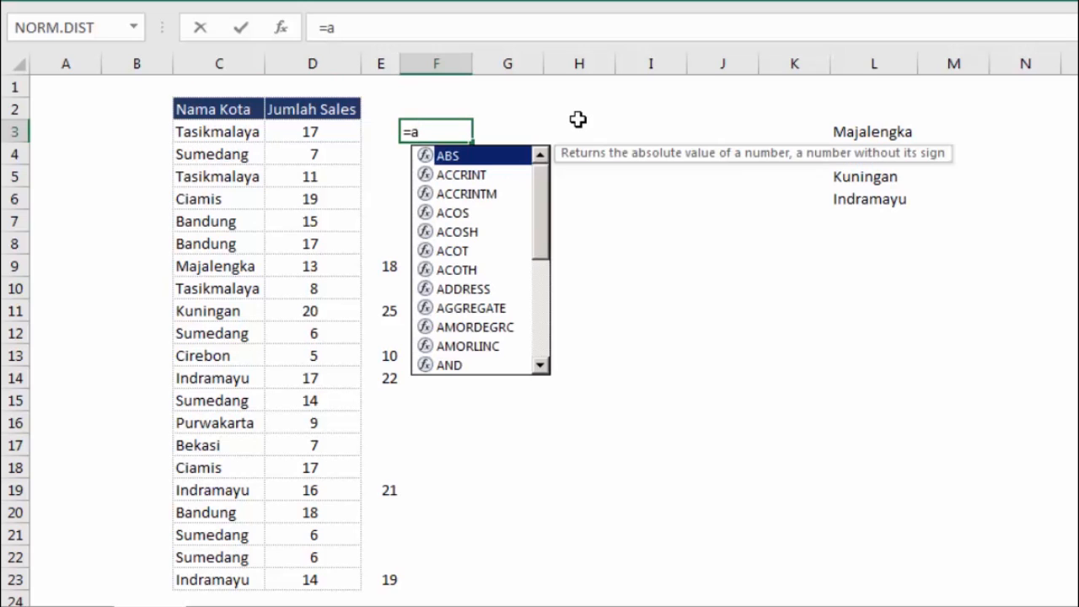
key(BackSpace)
text(ma)
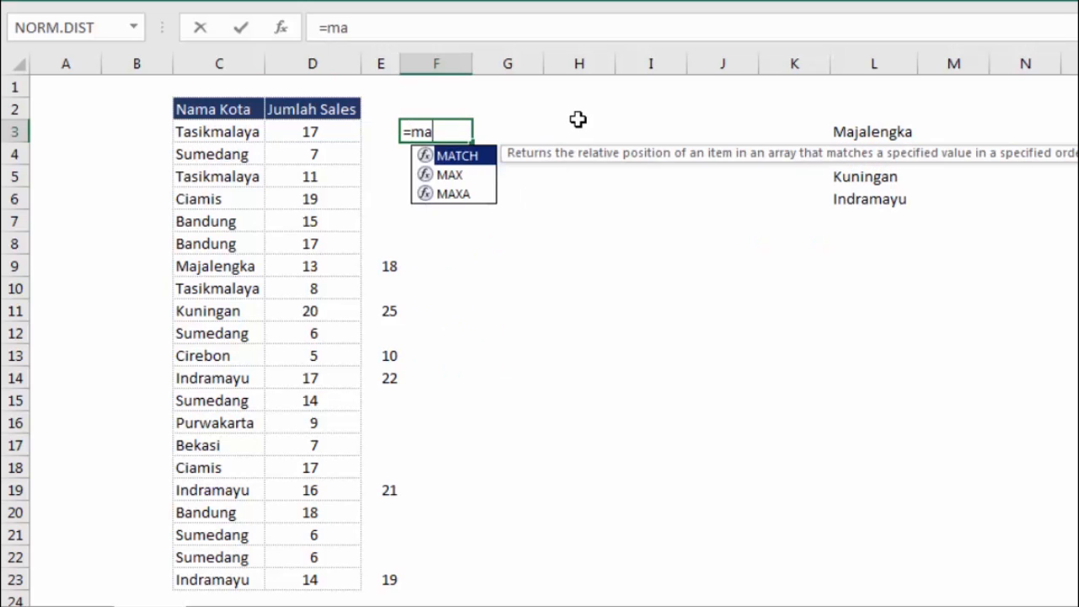
key(Tab)
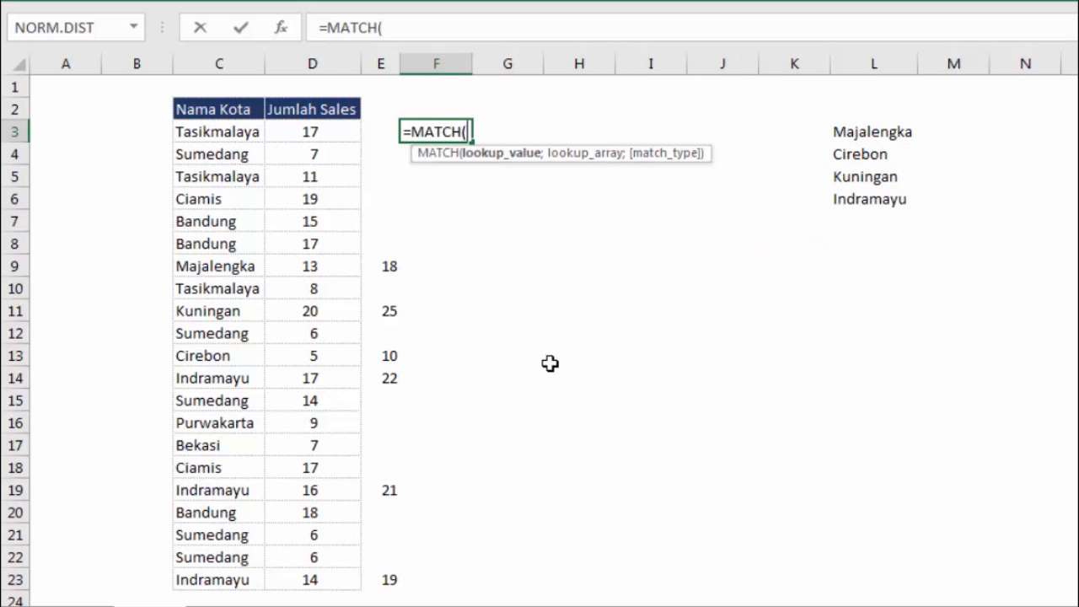
click(237, 133)
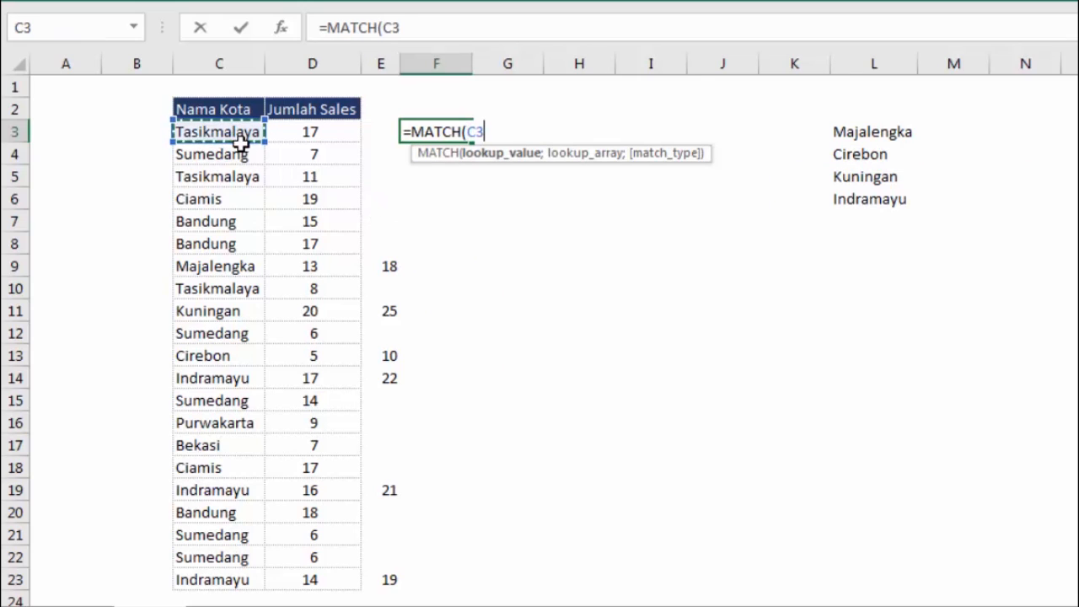
text(;)
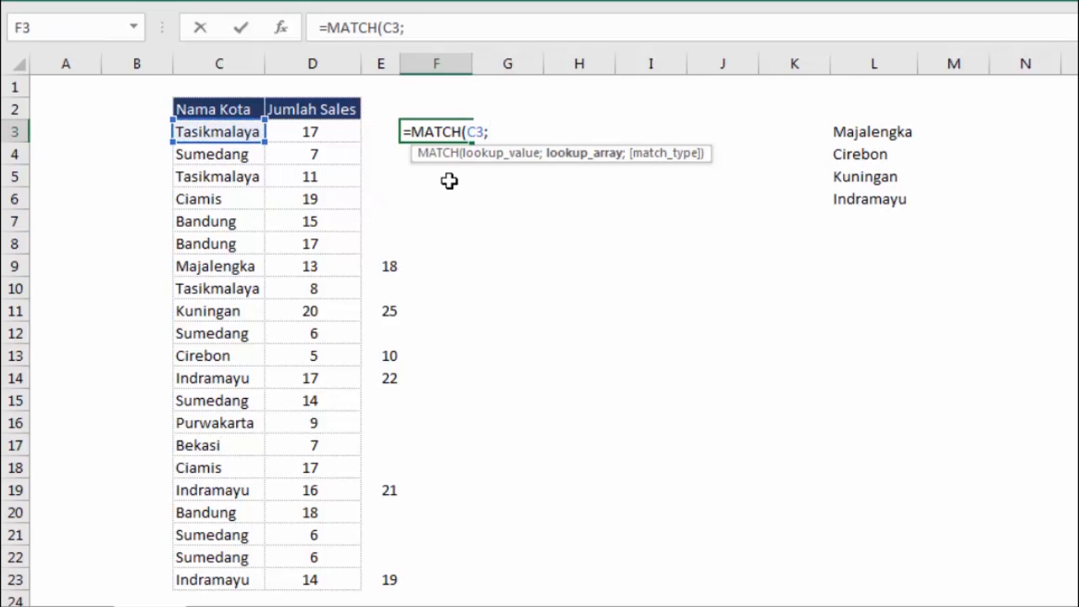
- Complete the F3 formula with the absolute city list range and exact match: =MATCH(C3;$L$3:$L$6;0)
click(852, 129)
drag(848, 175, 847, 196)
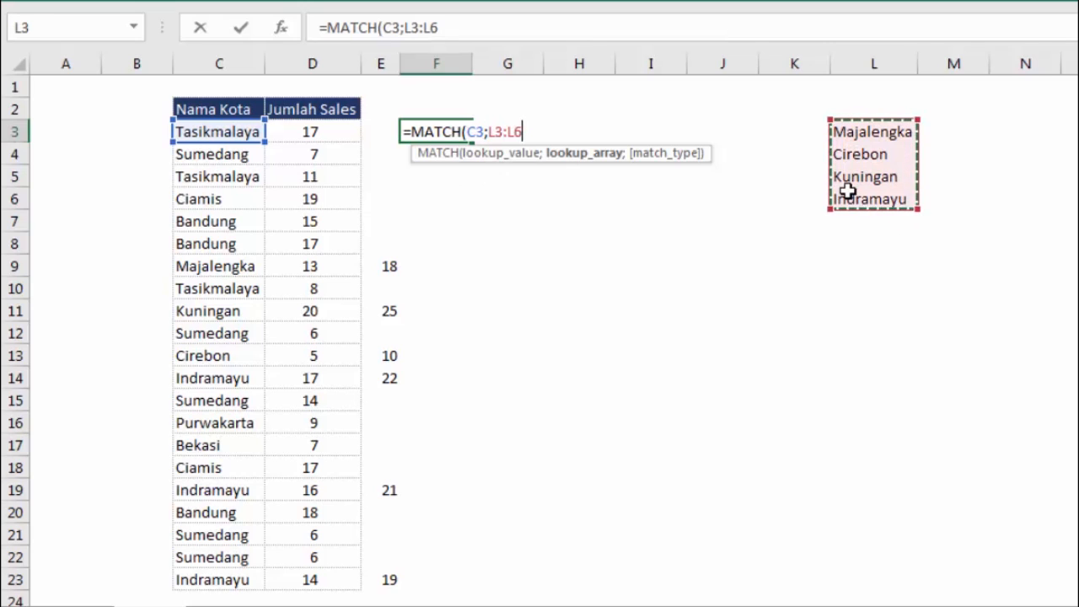
key(F4)
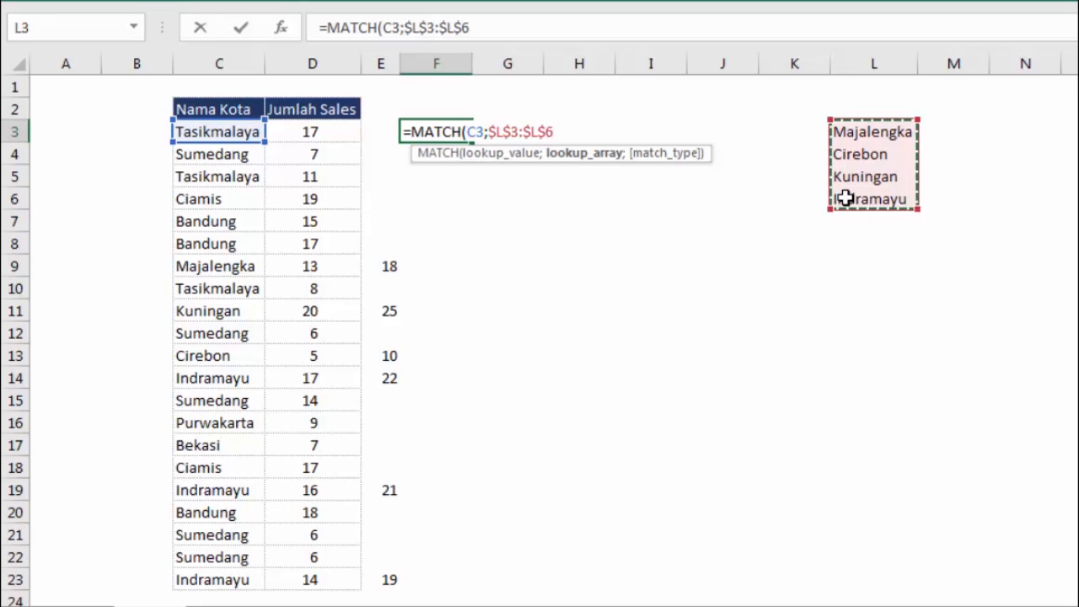
text(;)
key(Down)
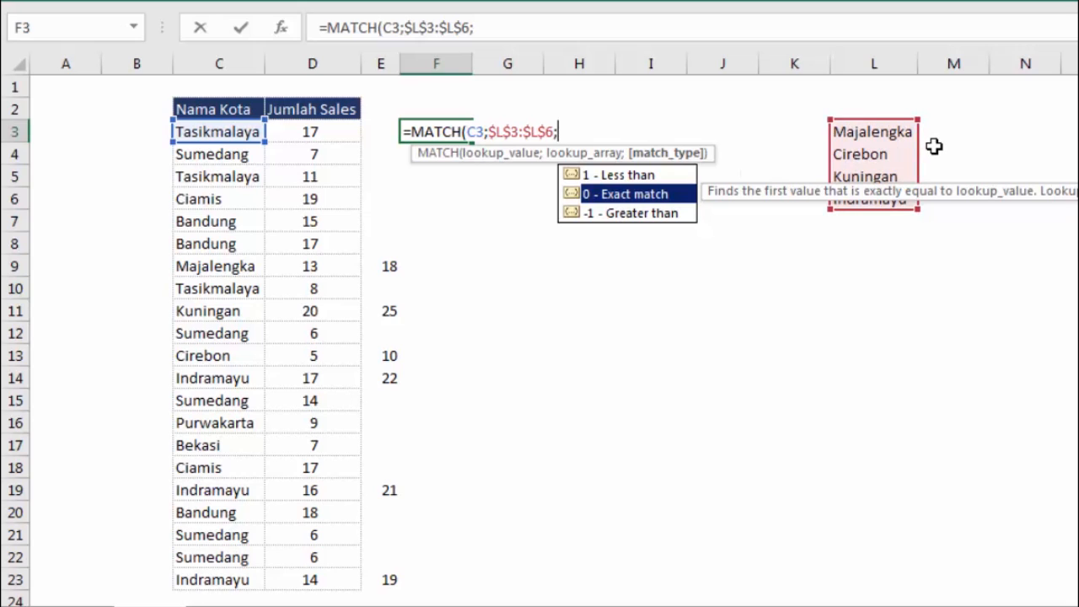
text(0)
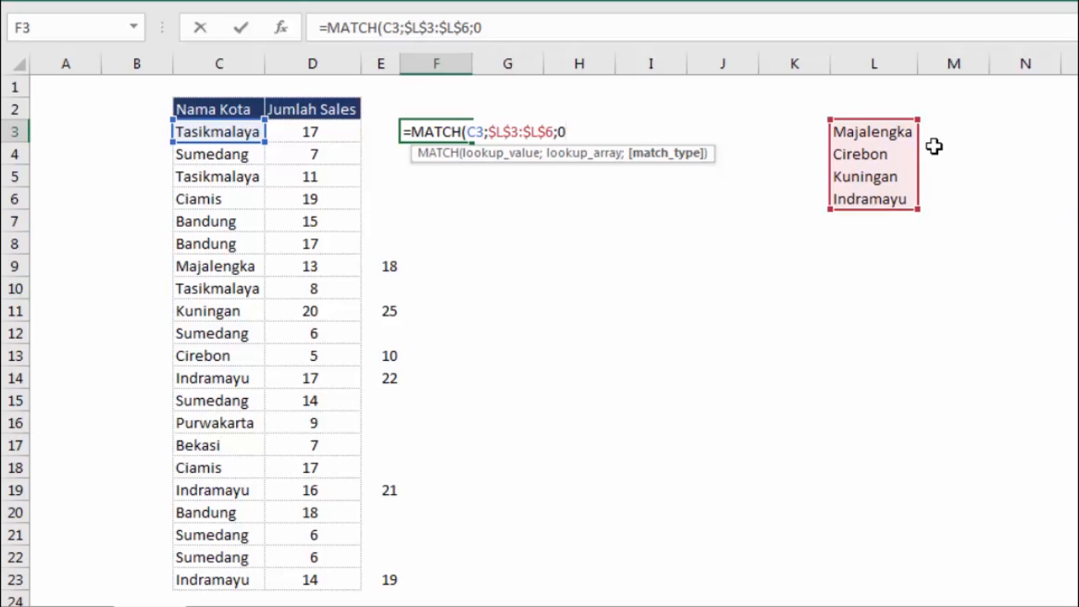
key(Return)
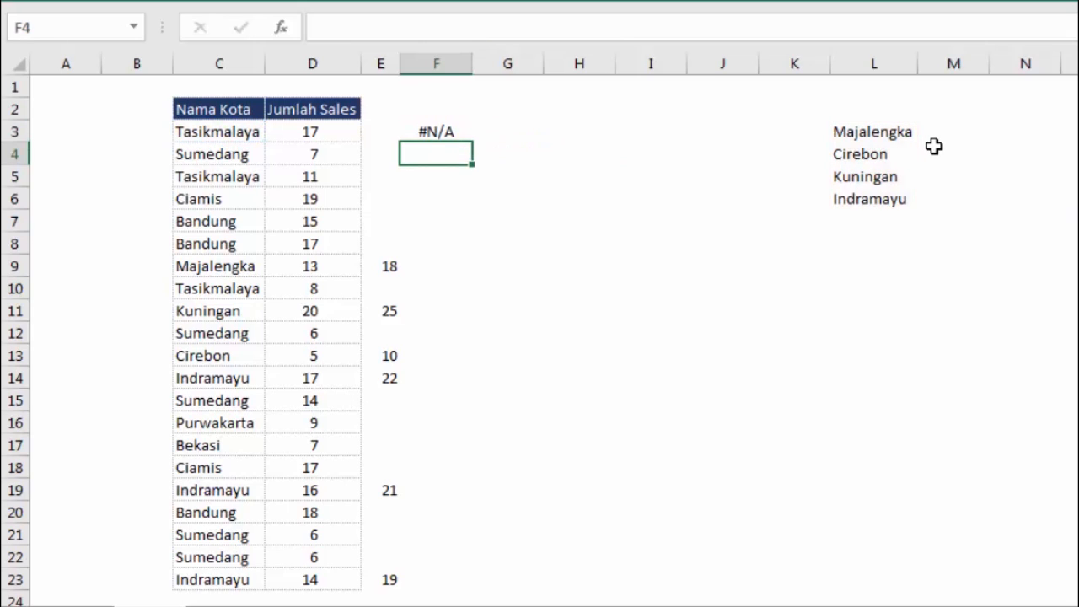
- Fill the MATCH formula from F3 down through F23
click(442, 127)
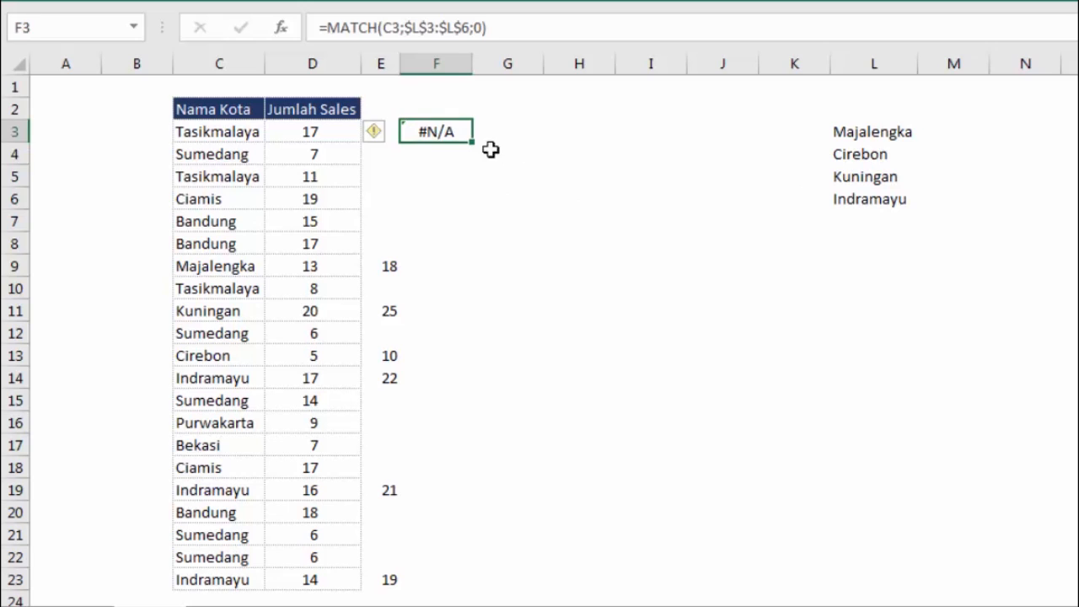
drag(470, 143, 466, 593)
click(605, 281)
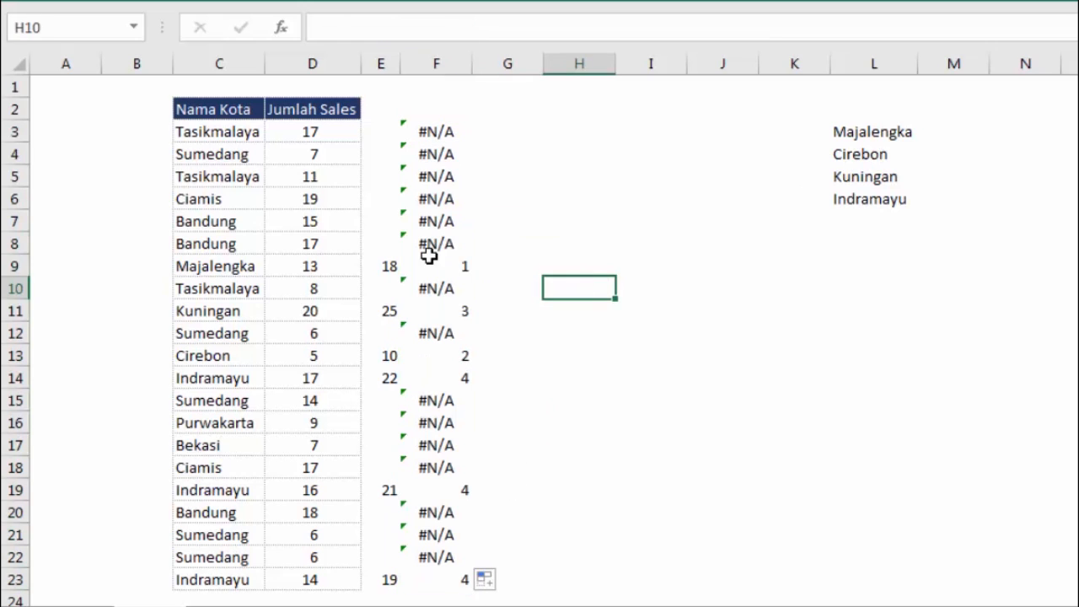
- Compare the MATCH results for Majalengka and Kuningan in column F with their positions in the city list L3:L6
click(430, 258)
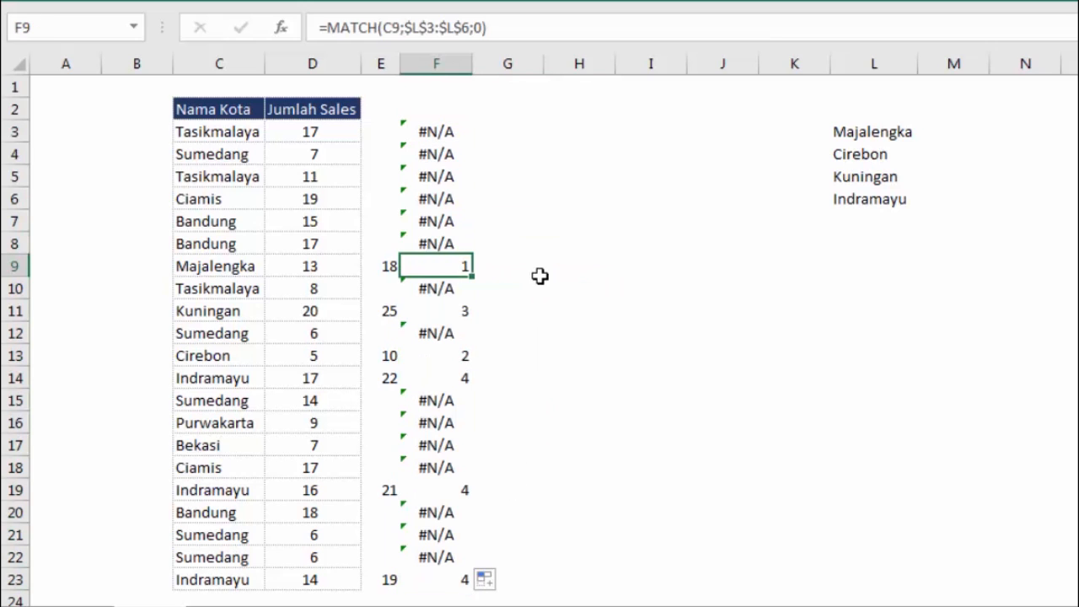
click(239, 266)
click(442, 266)
drag(886, 131, 879, 188)
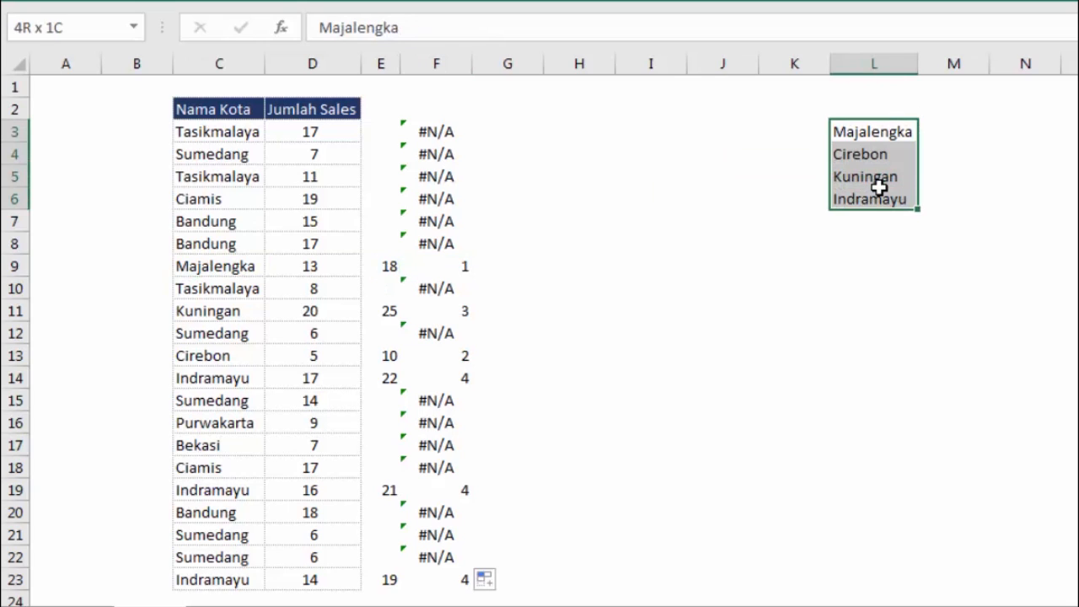
click(230, 308)
click(427, 309)
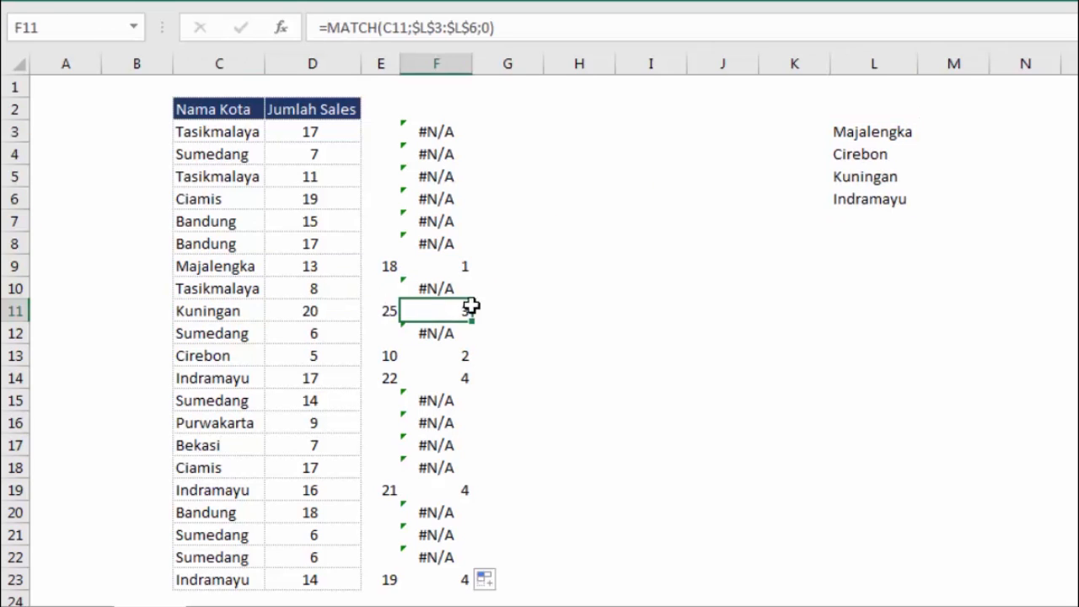
click(856, 176)
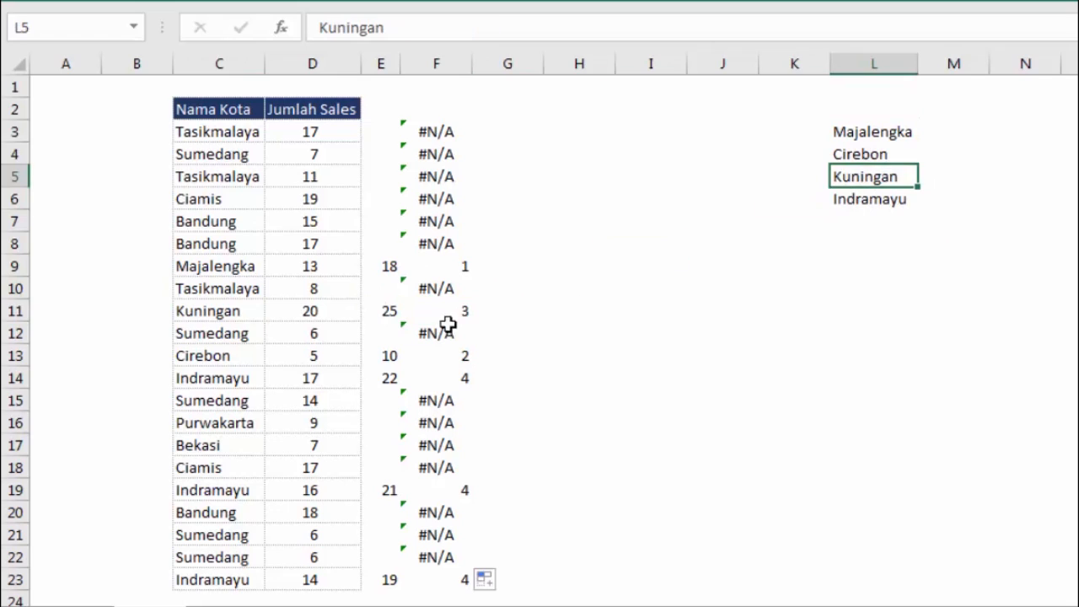
click(610, 196)
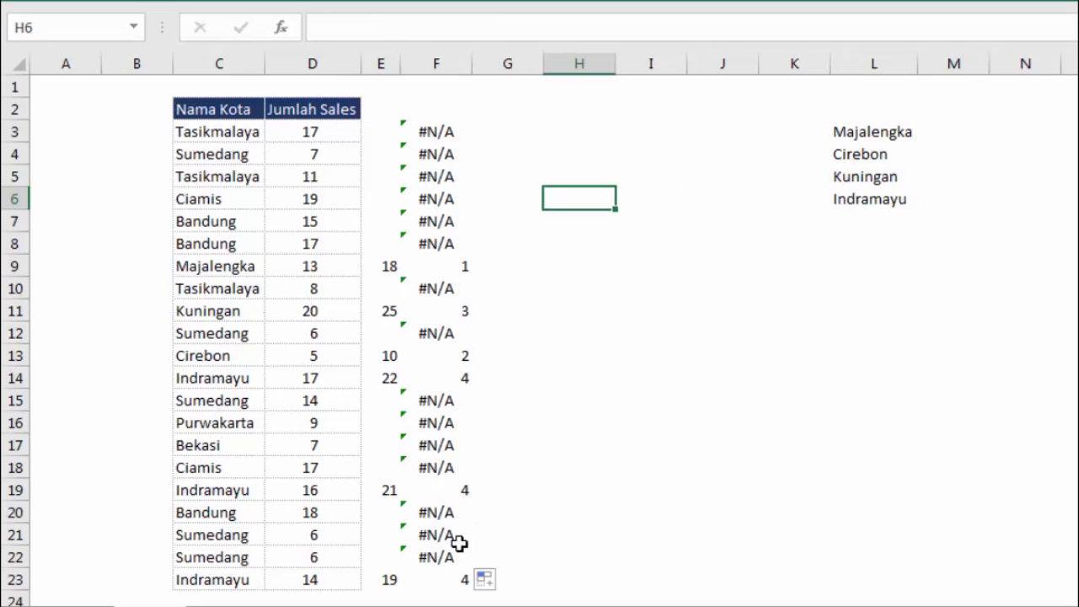
- Wrap the F3 formula in IF, adding 5 to the sales on a match: =IF(MATCH(C3;$L$3:$L$6;0)>=1;D3+5)
double_click(437, 131)
click(417, 132)
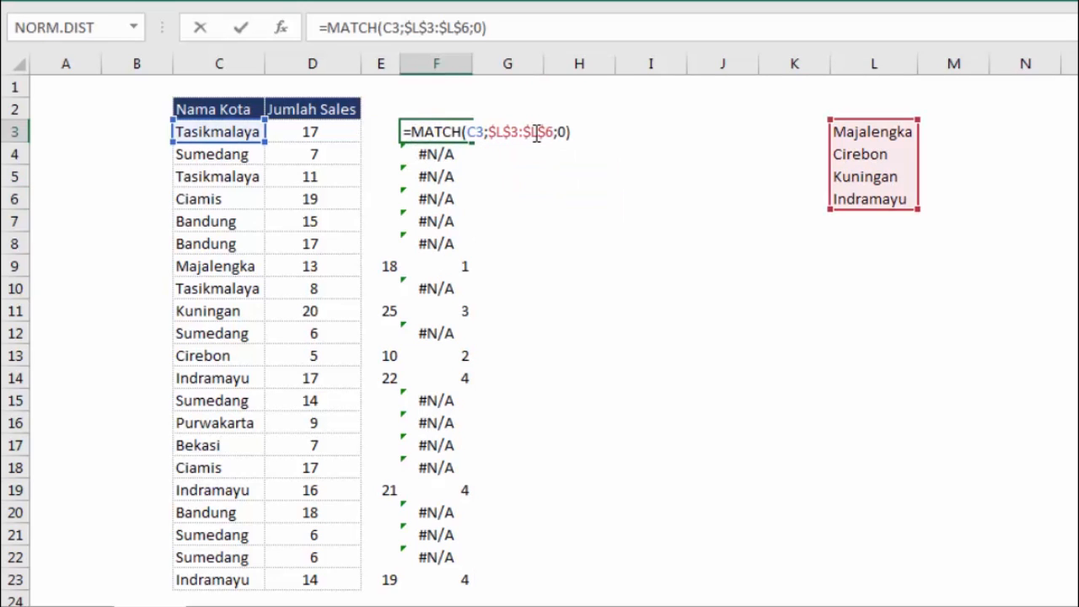
text(IF()
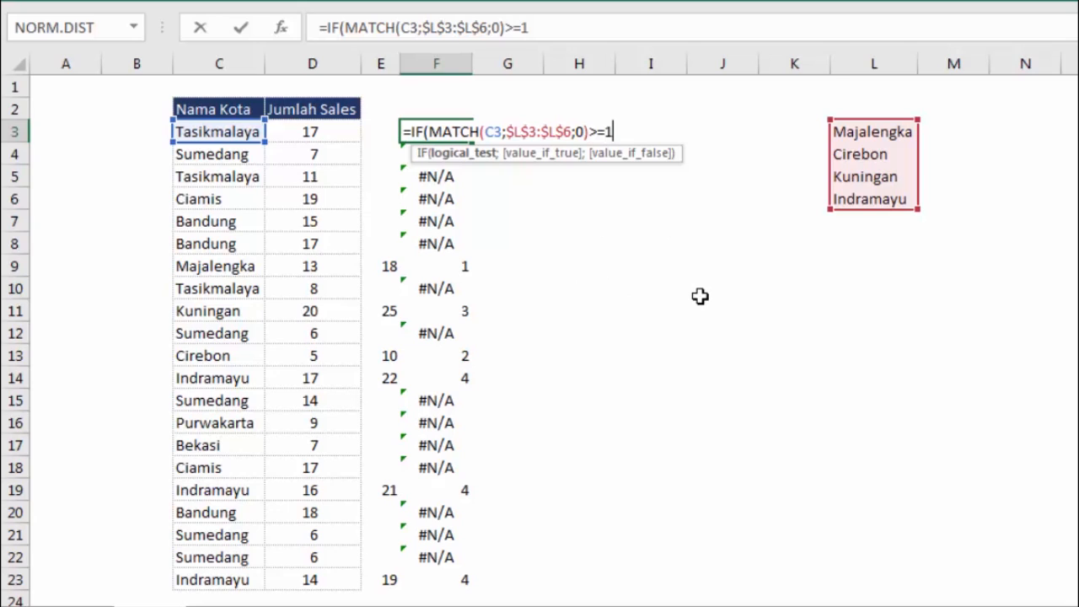
text(;)
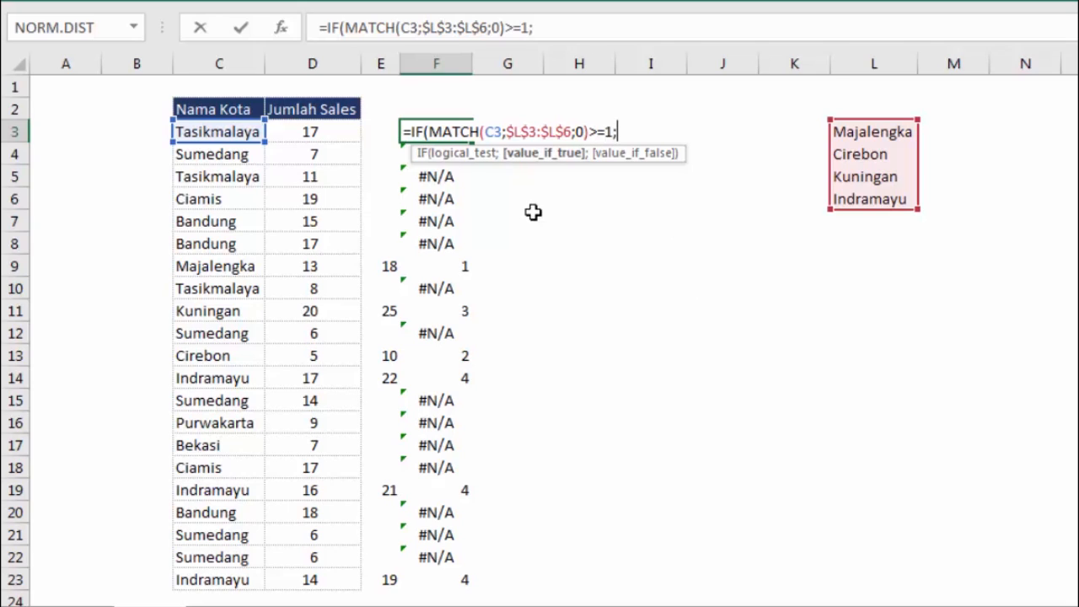
click(323, 135)
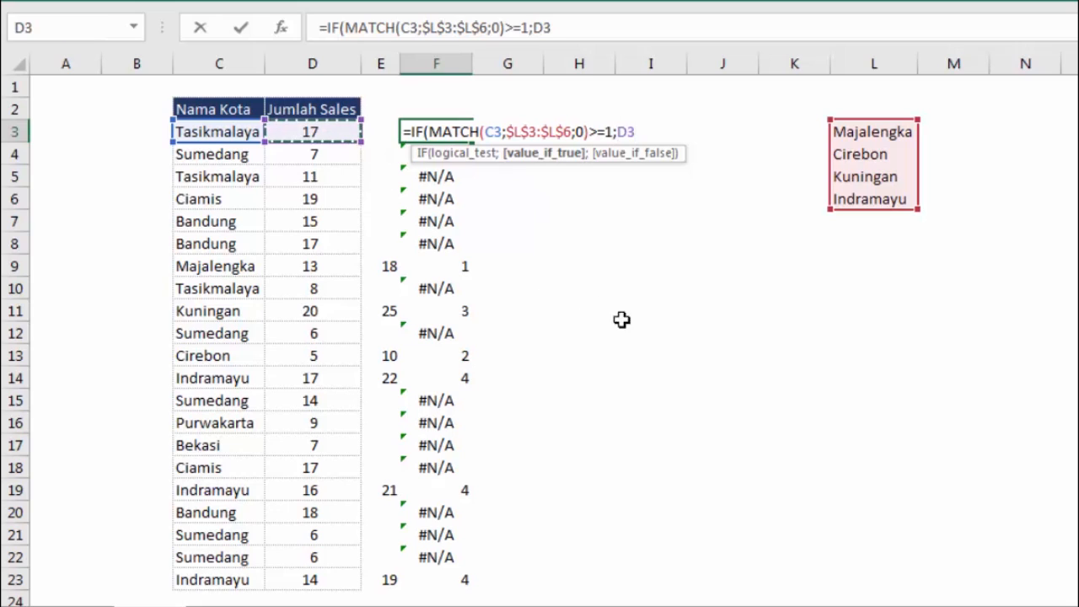
text(+5)
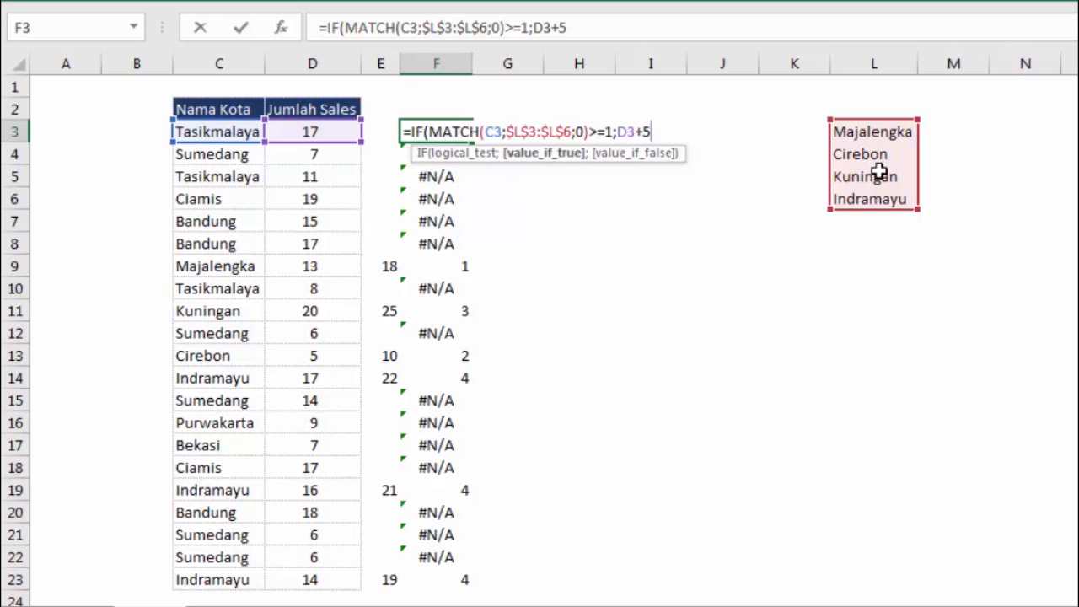
key(Return)
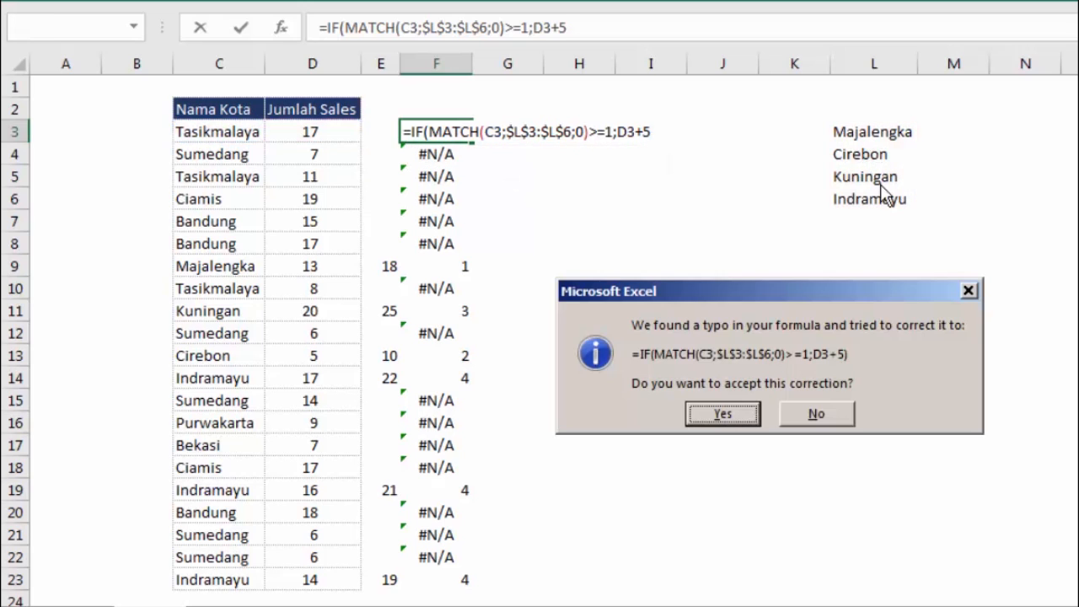
drag(836, 300, 781, 180)
click(671, 297)
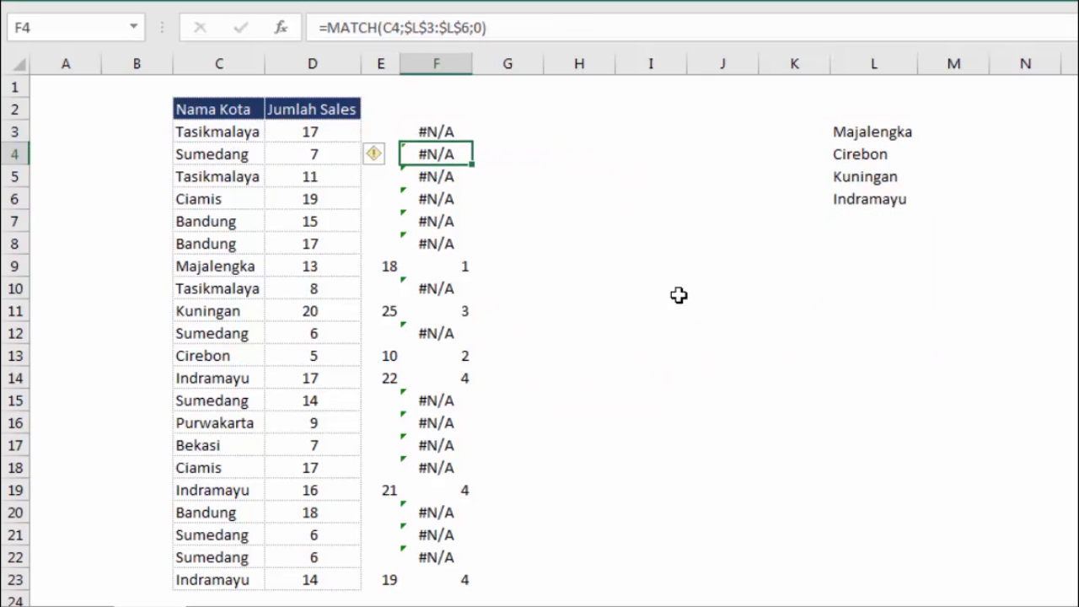
- Fill the IF and MATCH formula from F3 down through F23 and compare it with column E
click(438, 132)
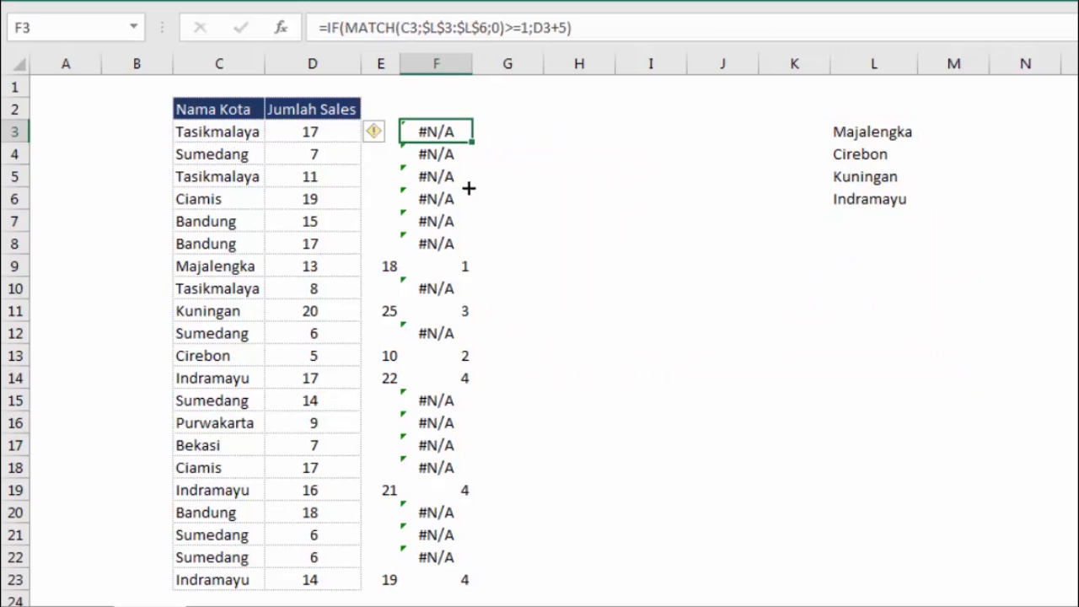
drag(469, 188, 447, 586)
click(592, 443)
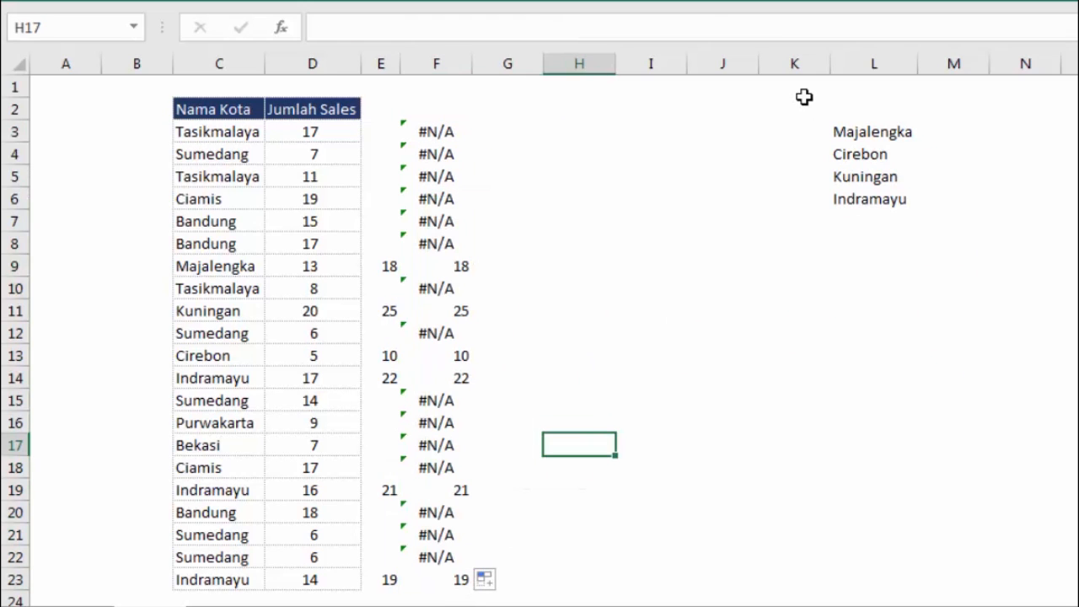
click(386, 264)
click(489, 269)
- Wrap the F3 formula in IFNA with an empty text fallback: =IFNA(IF(MATCH(C3;$L$3:$L$6;0)>=1;D3+5);"")
click(432, 133)
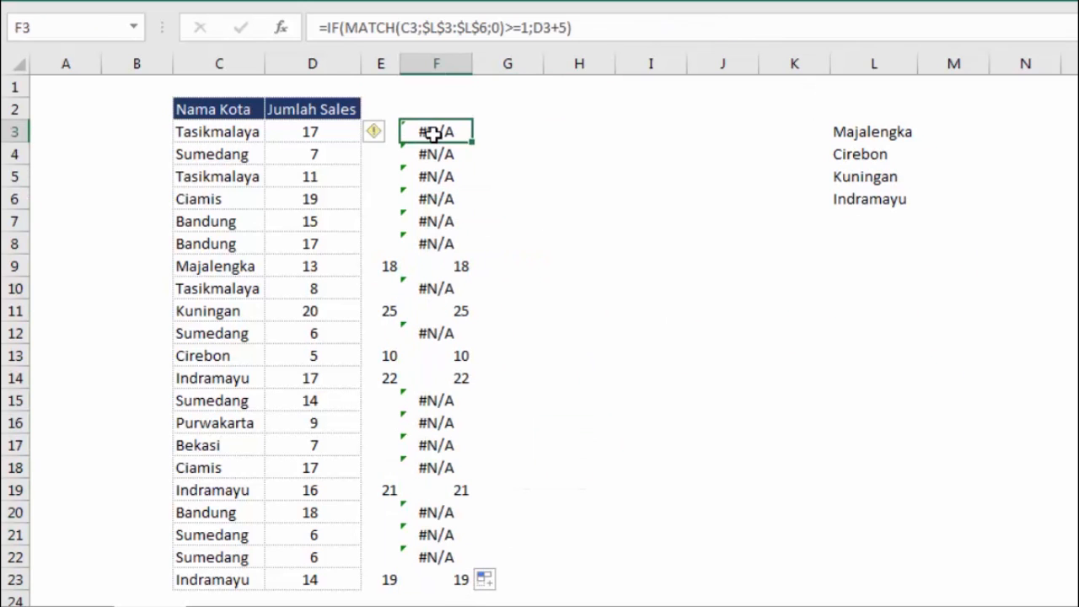
double_click(430, 133)
click(411, 134)
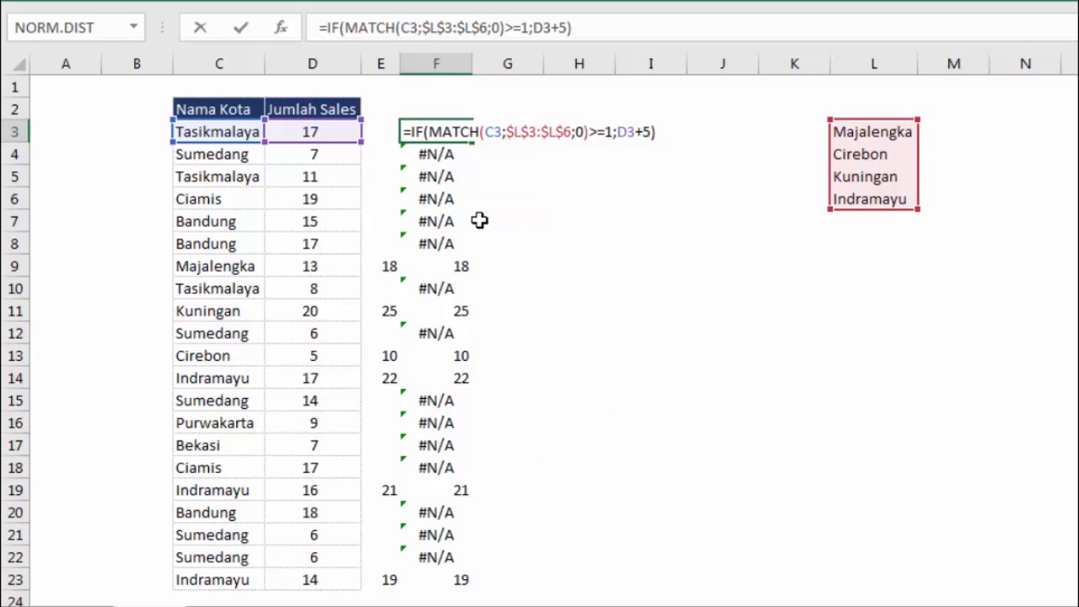
text(=)
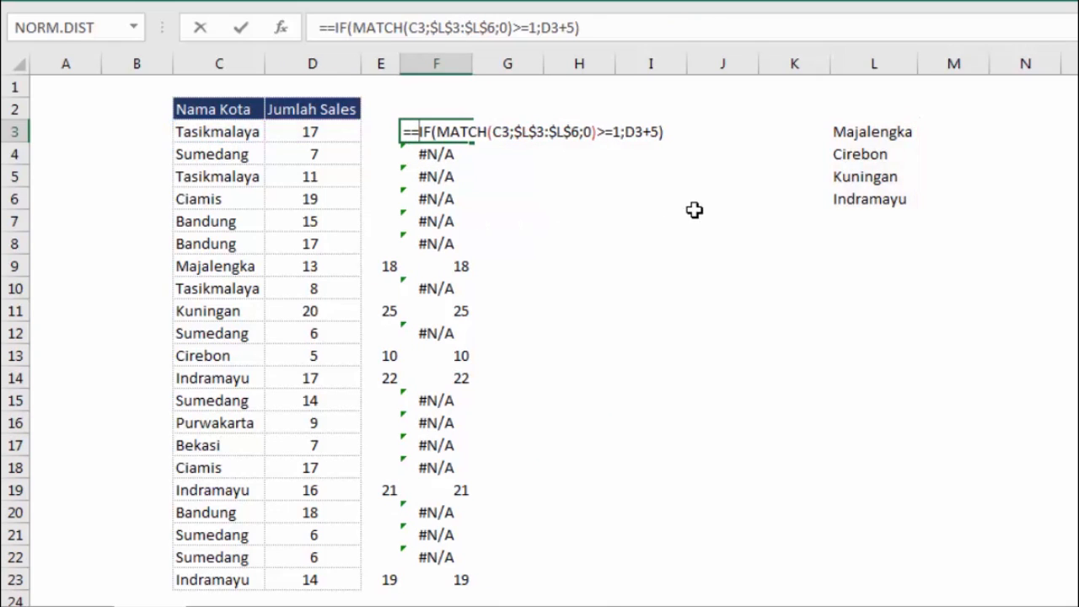
key(BackSpace)
text(in)
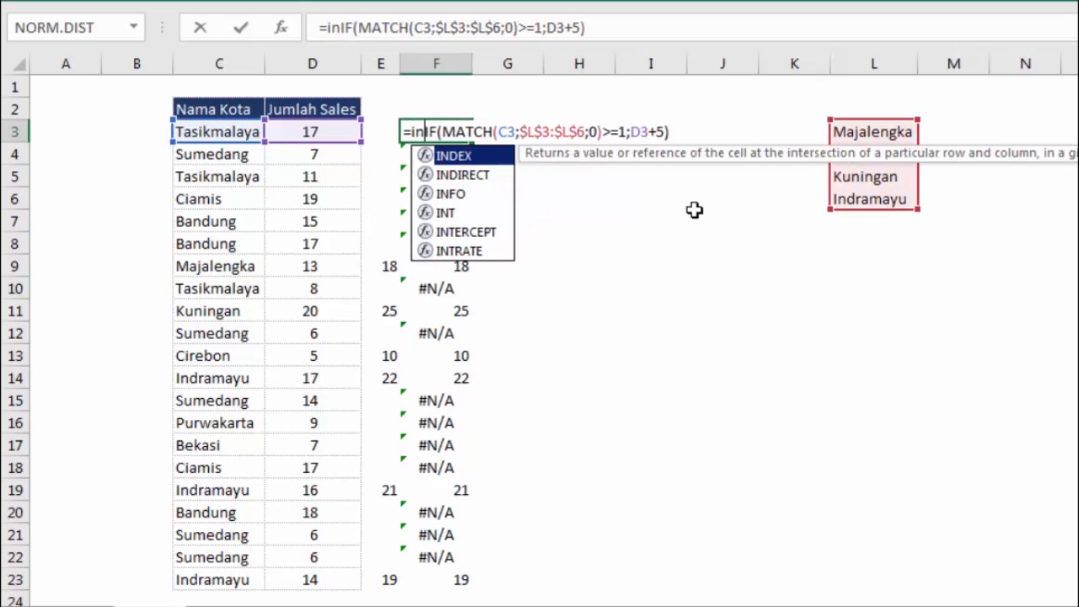
key(Down)
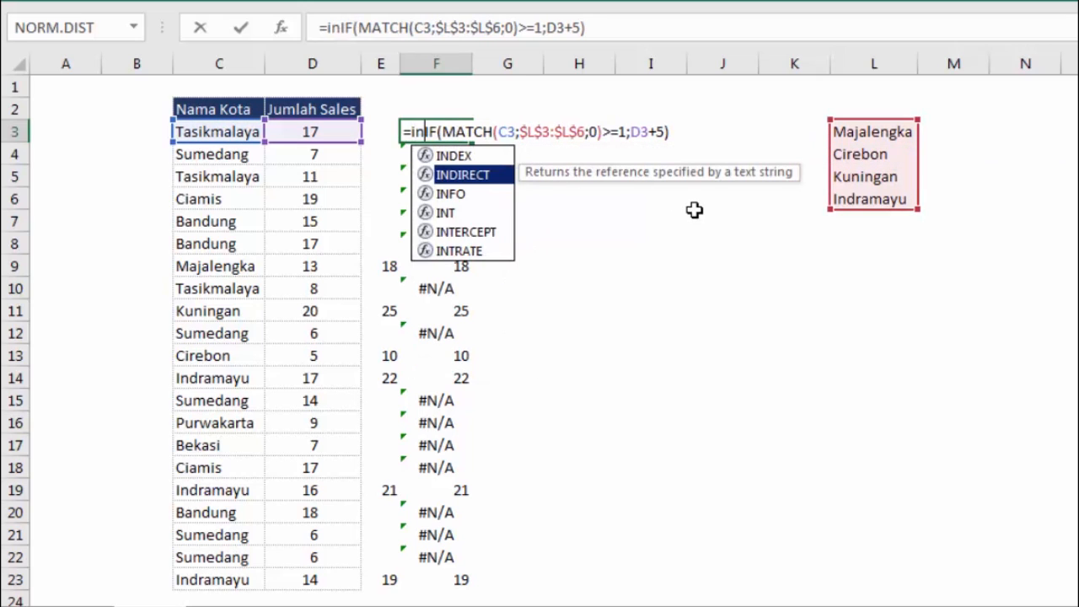
key(BackSpace)
text(fn)
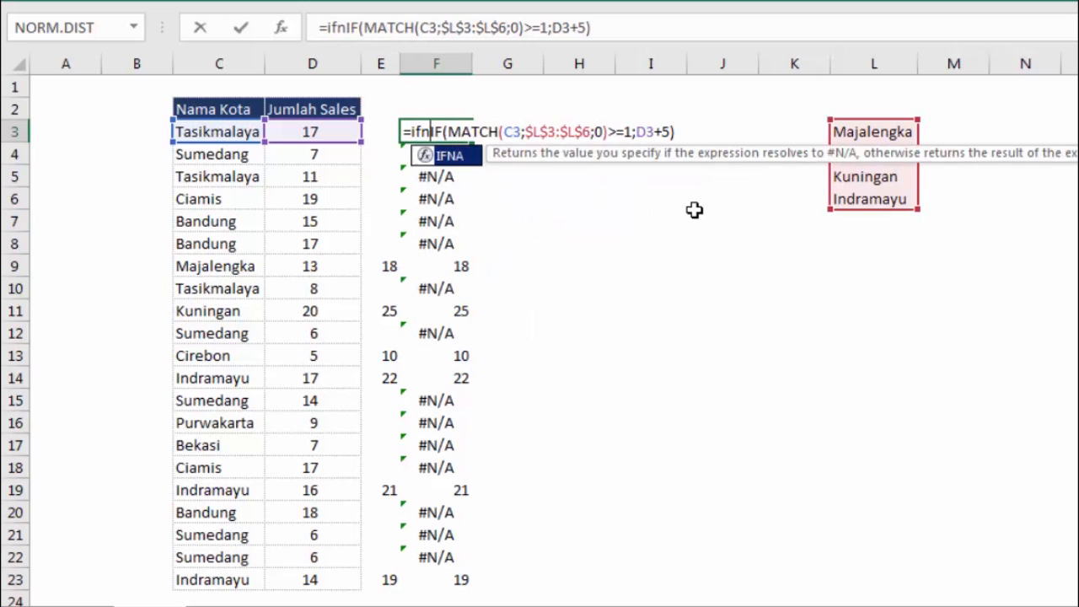
key(Tab)
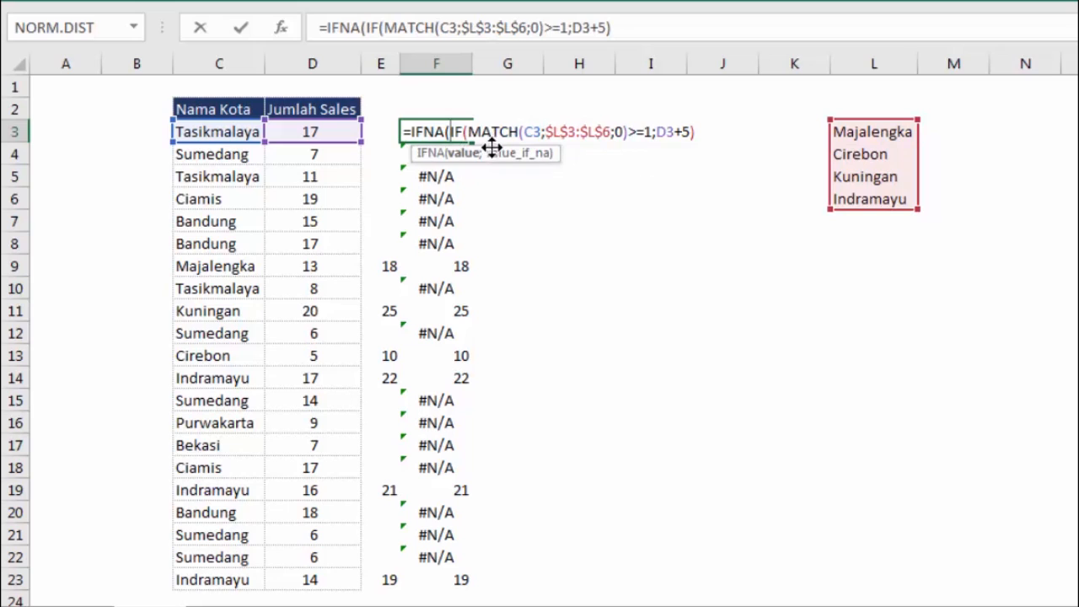
click(699, 133)
text(;)
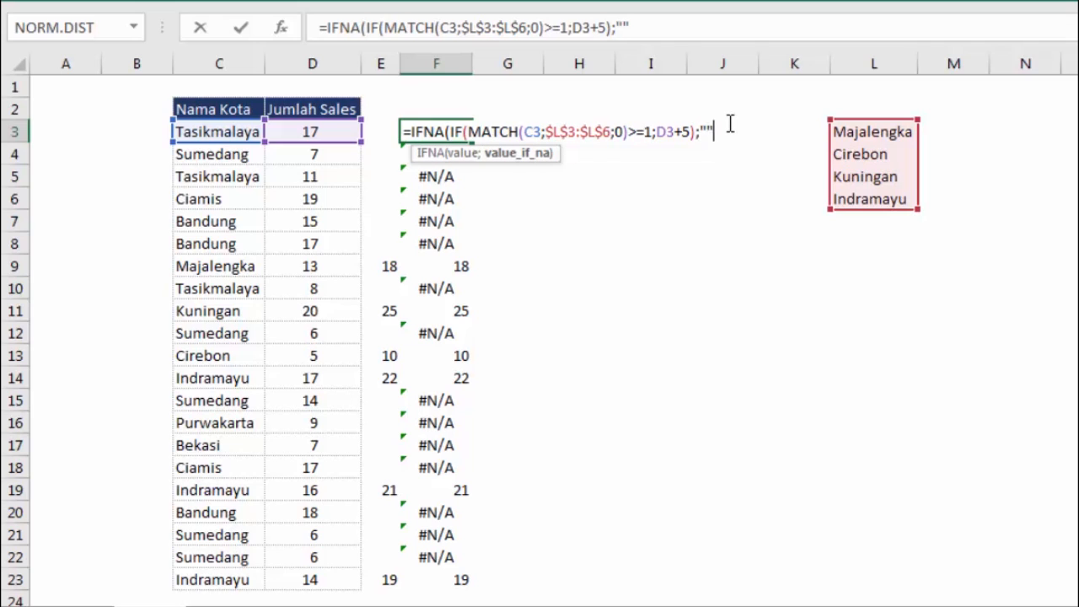
text("")
key(Return)
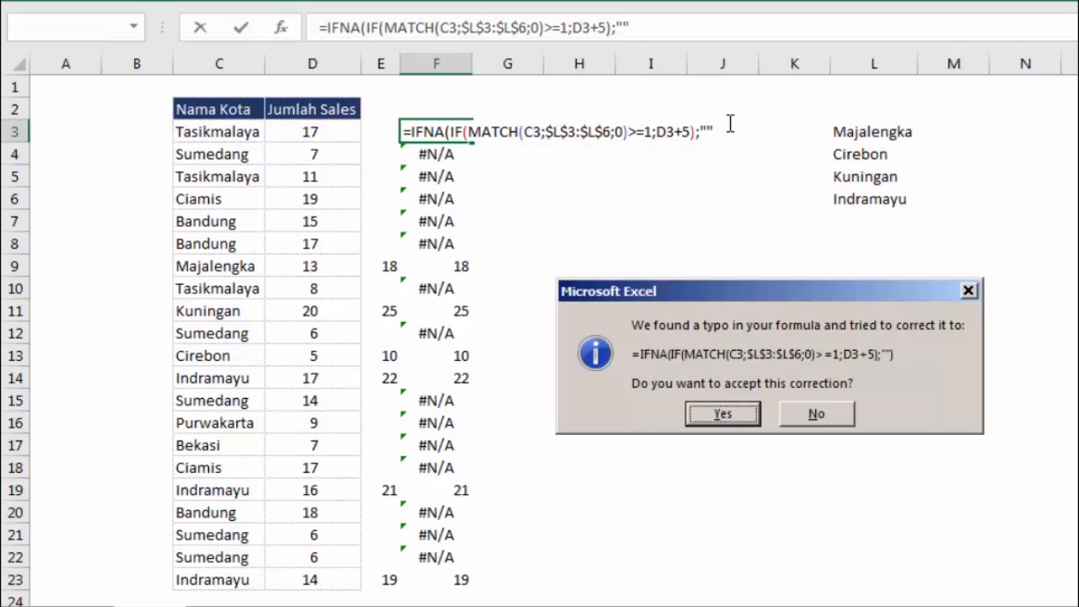
click(749, 411)
- Fill the IFNA formula from F3 down through F23 and compare its results with column E
click(436, 128)
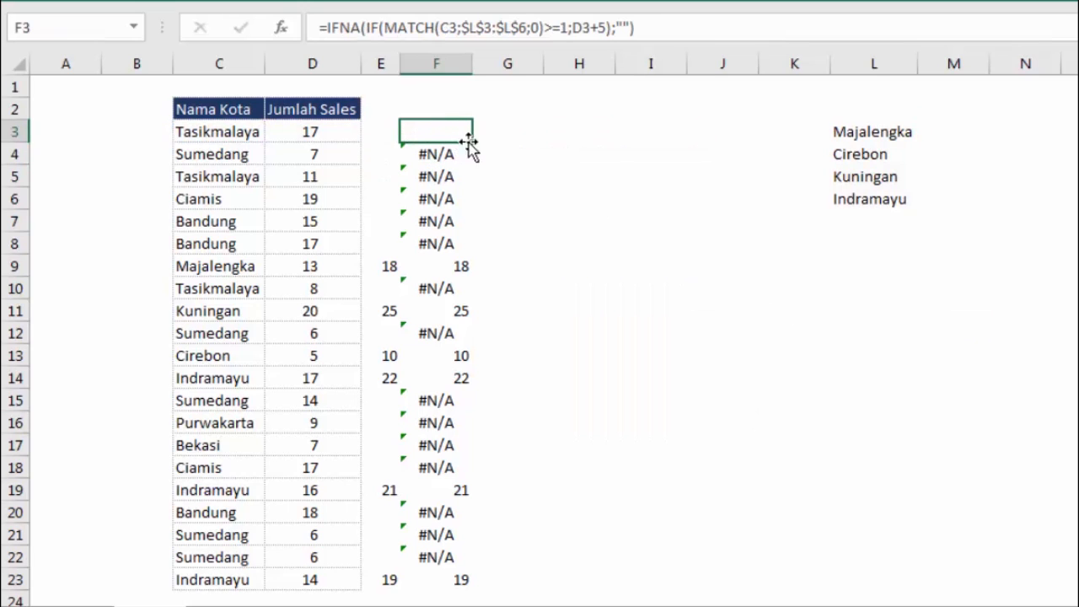
drag(470, 143, 473, 583)
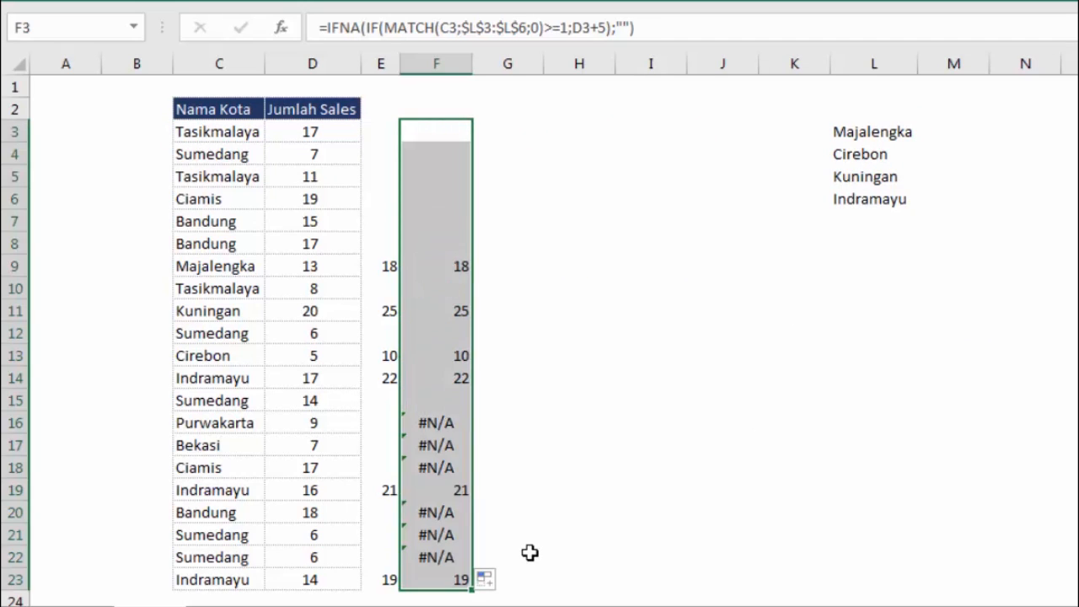
click(598, 414)
click(390, 270)
click(450, 268)
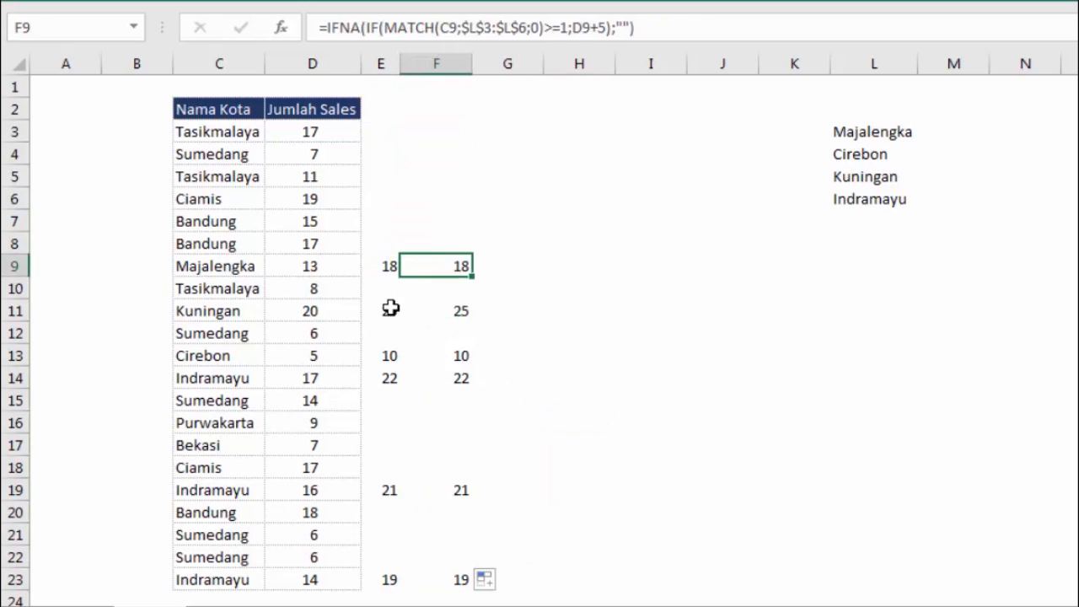
click(391, 307)
click(464, 353)
click(463, 381)
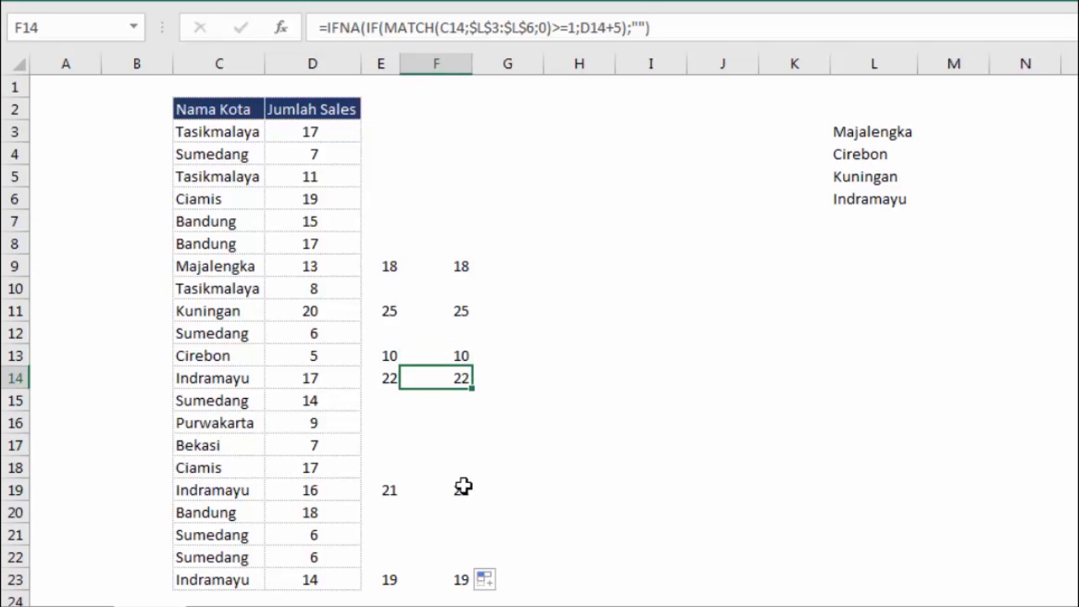
click(464, 487)
click(461, 551)
- Narrow column F and compare the formulas in F9 and E9 for Majalengka
drag(473, 68, 447, 84)
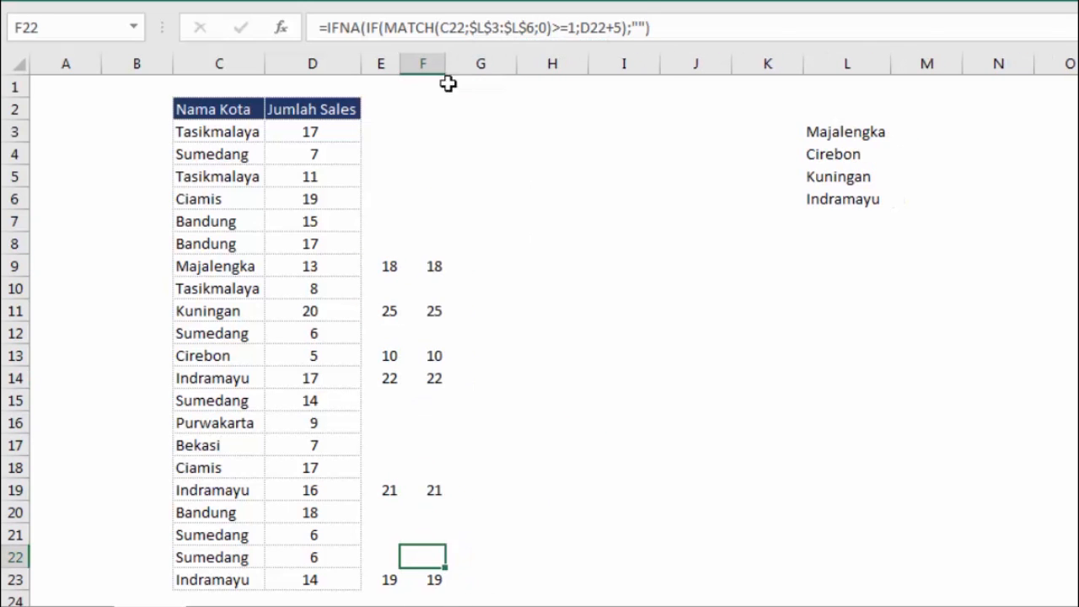
click(455, 244)
click(439, 267)
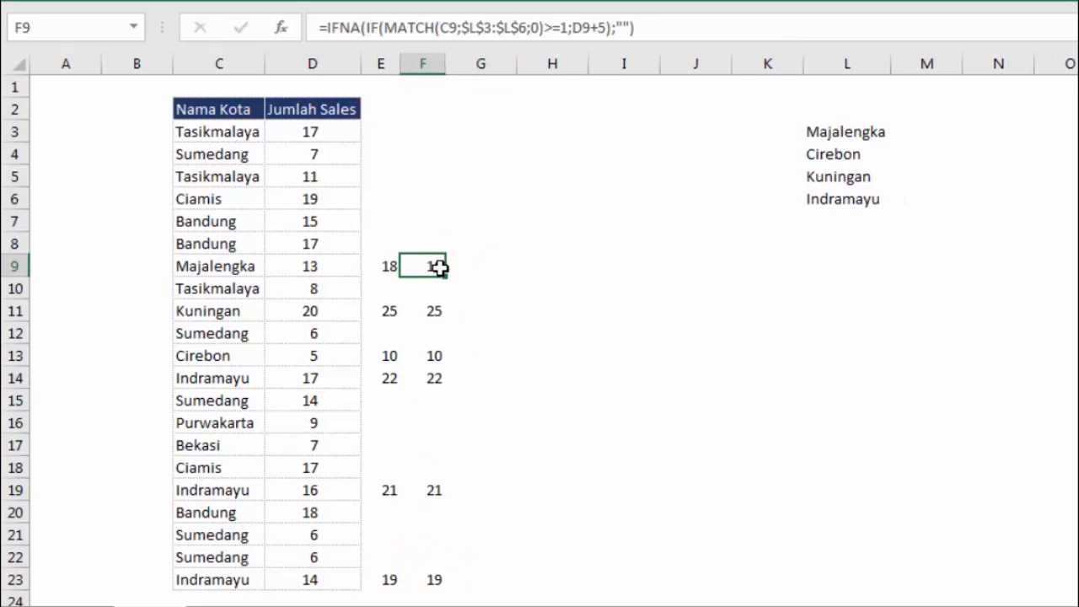
click(384, 266)
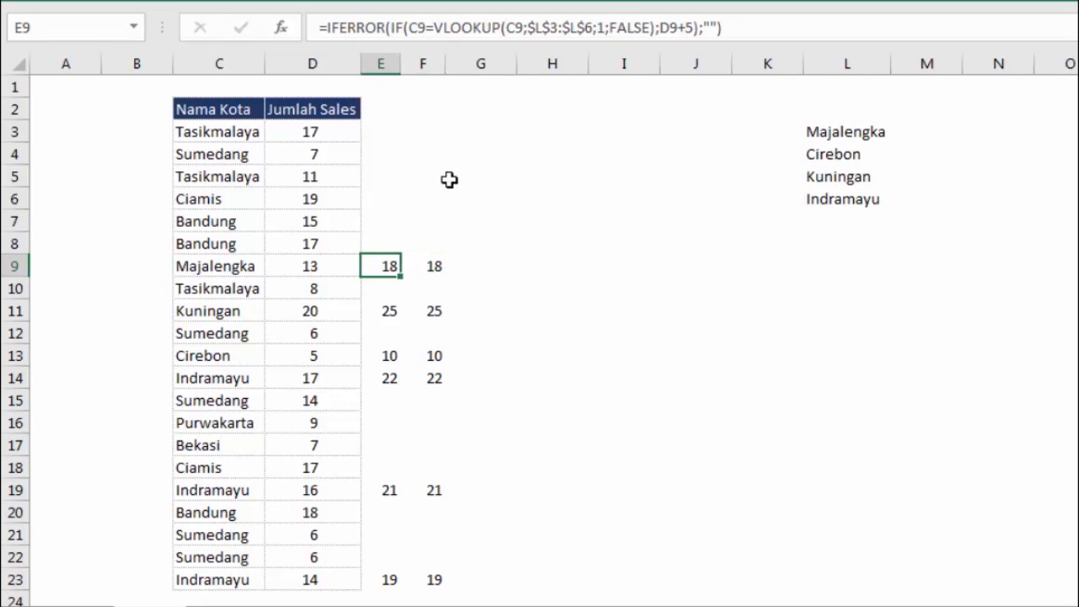
- Enter a formula in G3 that counts the row's city in the fixed city list: =COUNTIF($L$3:$L$6;C3)
click(440, 132)
click(468, 132)
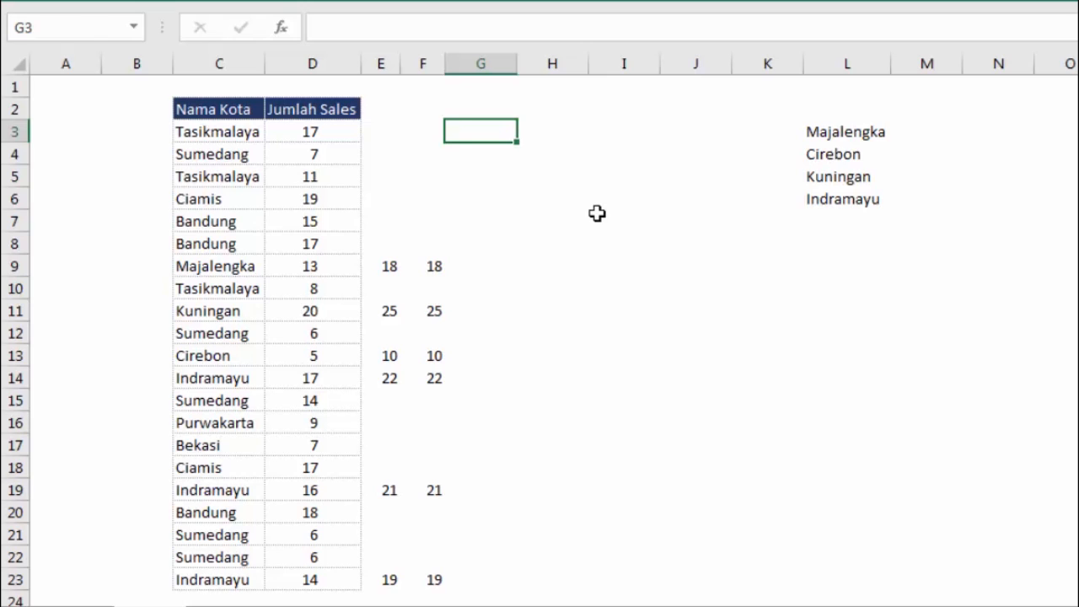
text(=co)
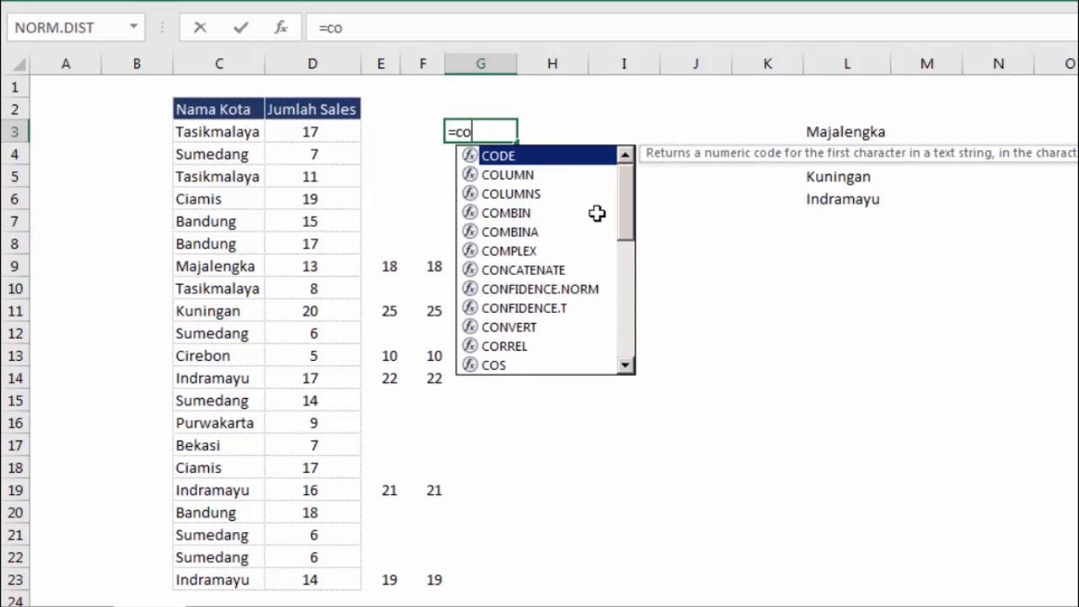
text(un)
key(Down)
key(Down)
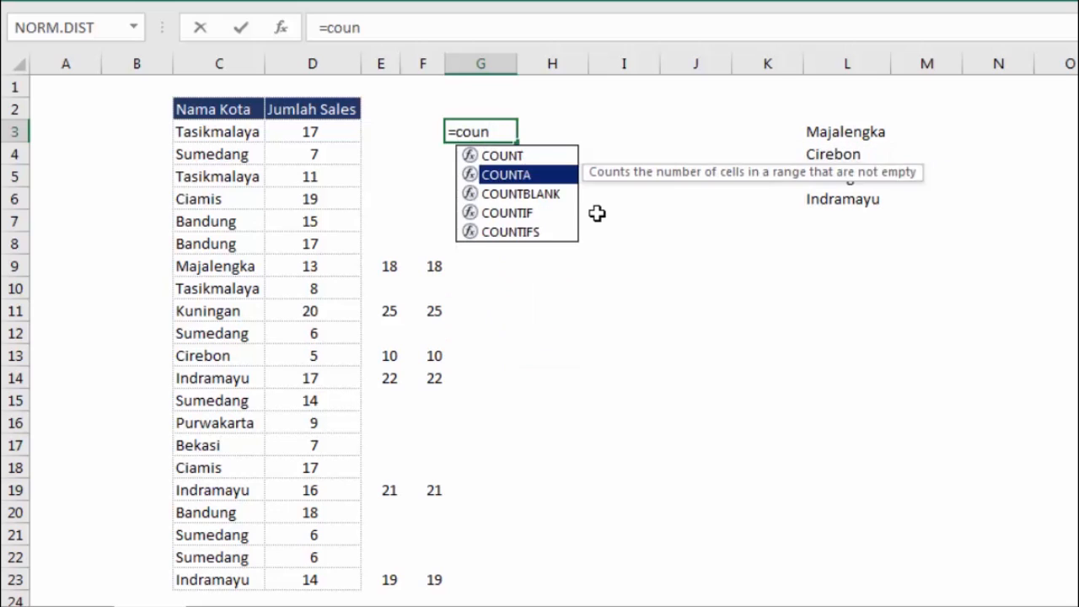
key(Tab)
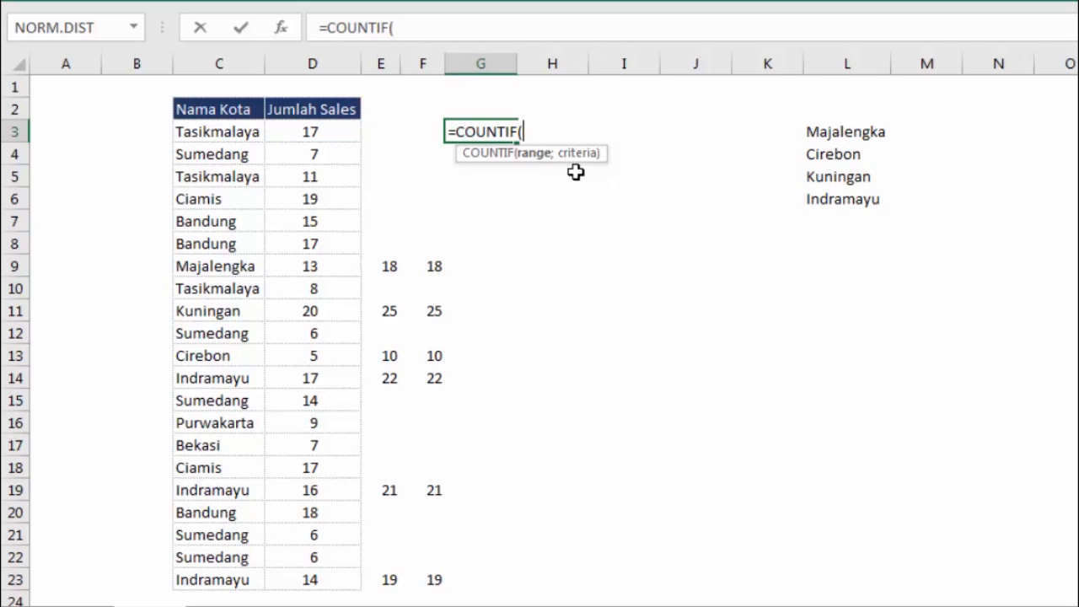
drag(839, 133, 837, 193)
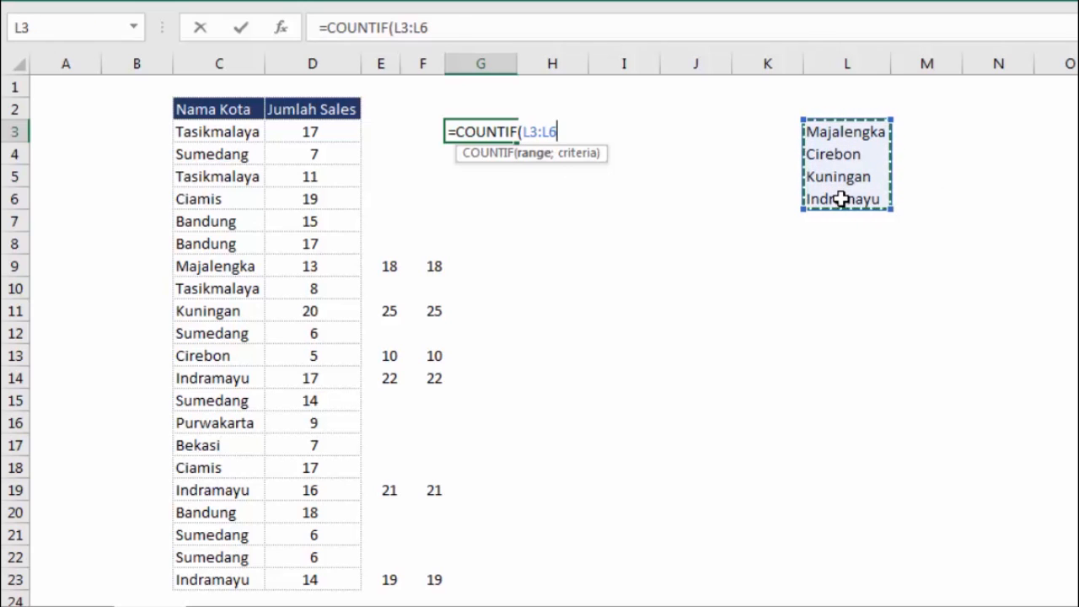
key(F4)
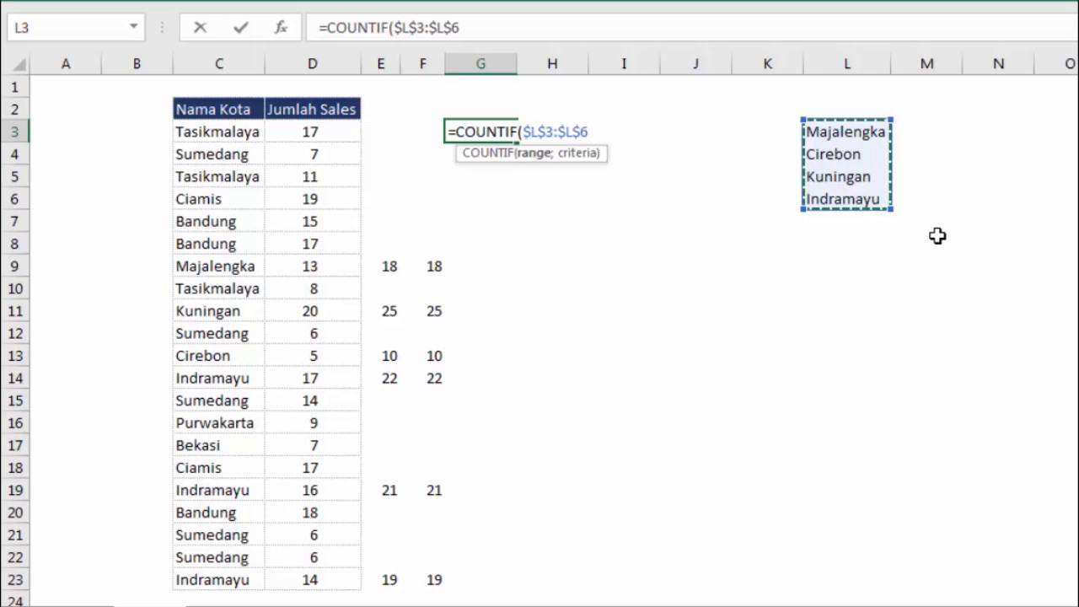
text(;)
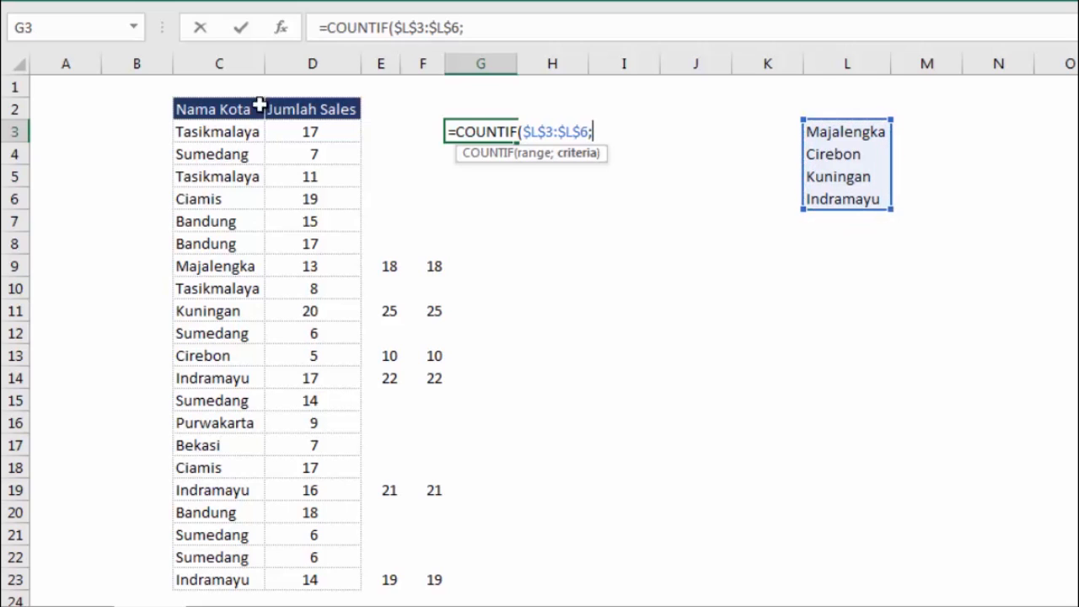
click(226, 132)
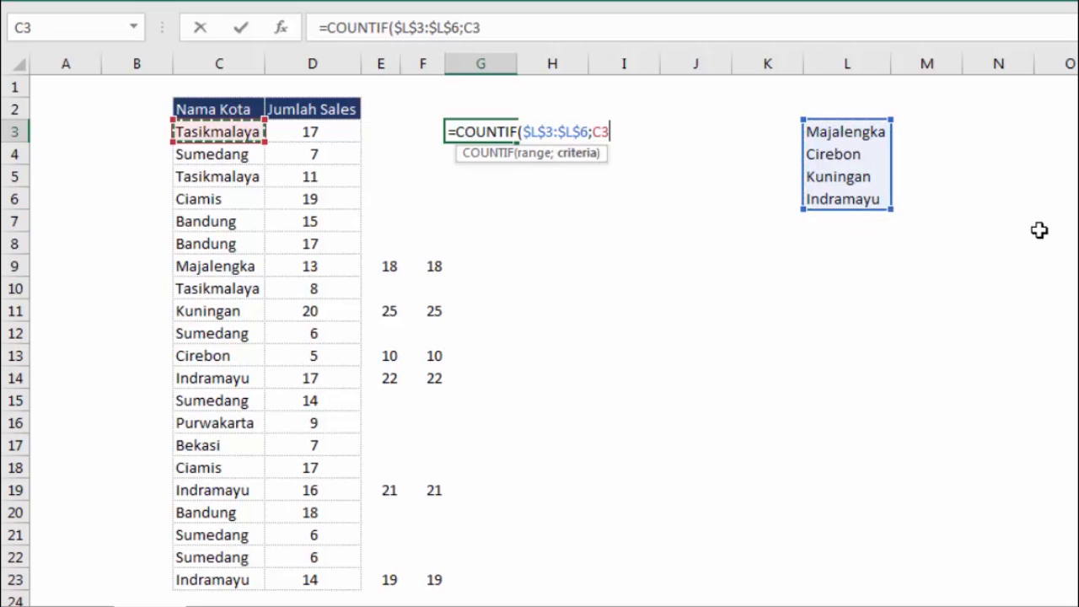
key(Return)
- Fill the COUNTIF formula from G3 down through G23 and compare the Majalengka, Kuningan and Cirebon counts with the city list L3:L6
click(504, 135)
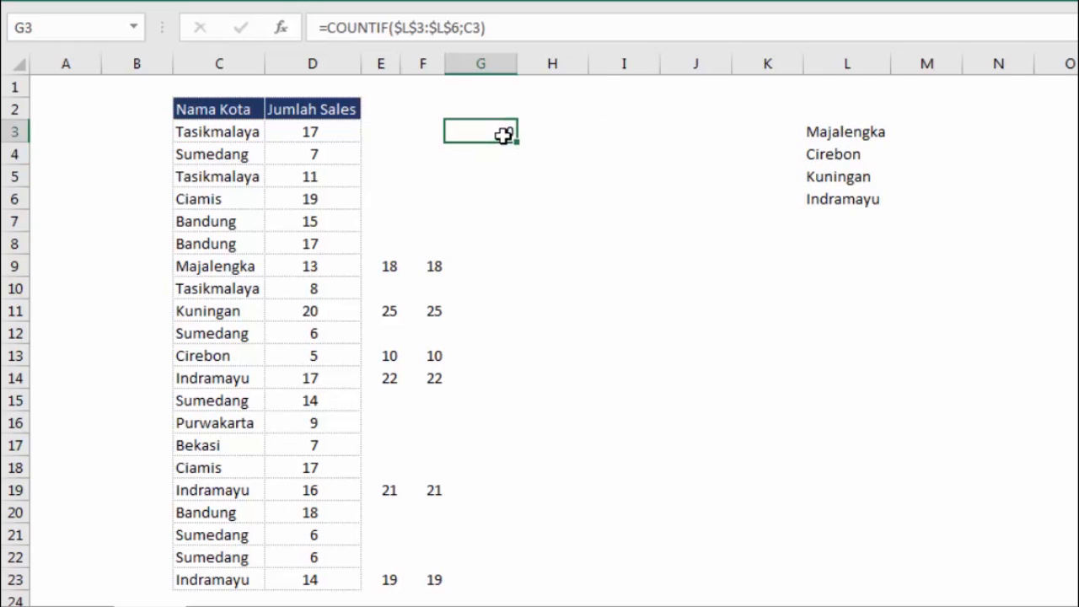
drag(517, 142, 517, 585)
click(695, 332)
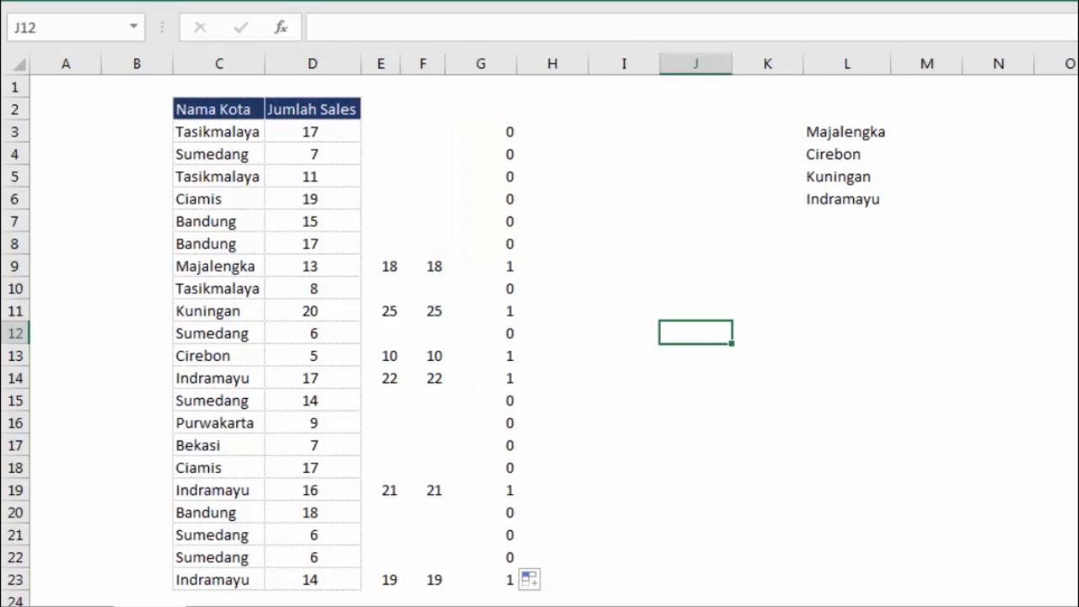
click(520, 262)
click(886, 138)
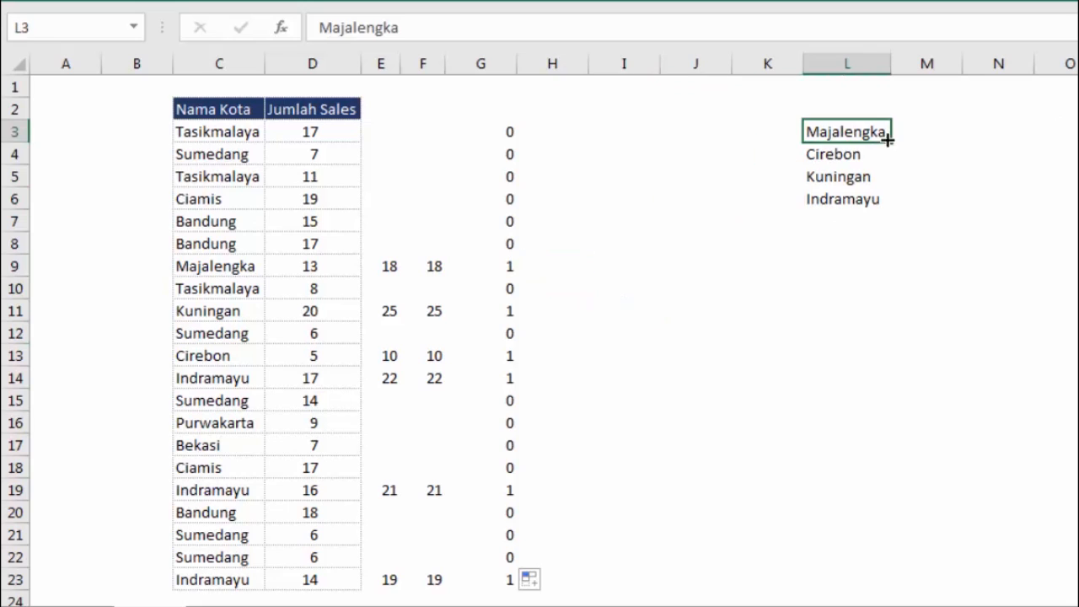
click(492, 262)
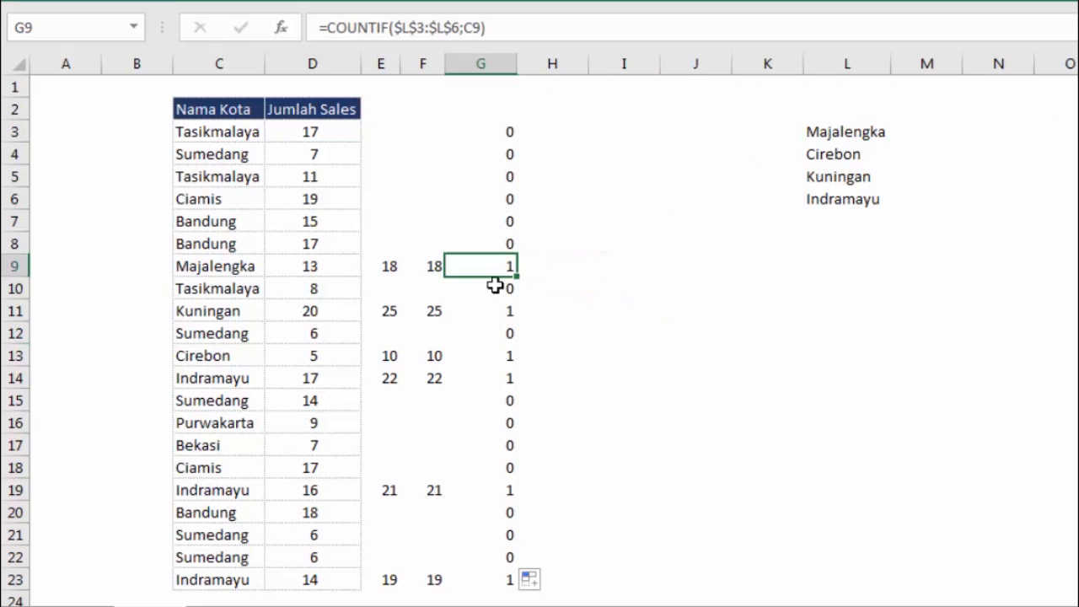
click(504, 317)
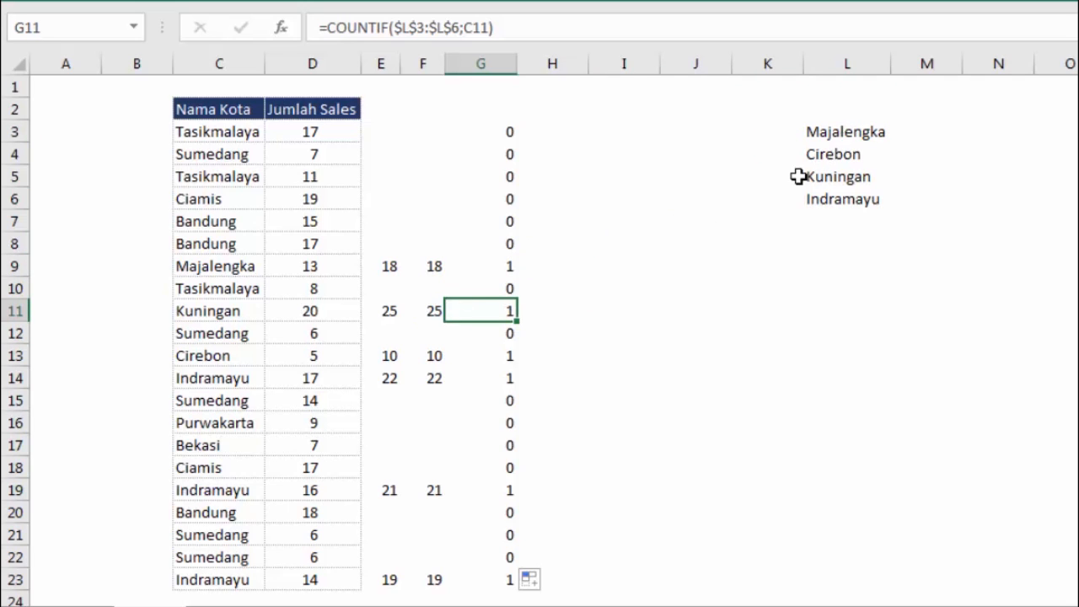
click(499, 355)
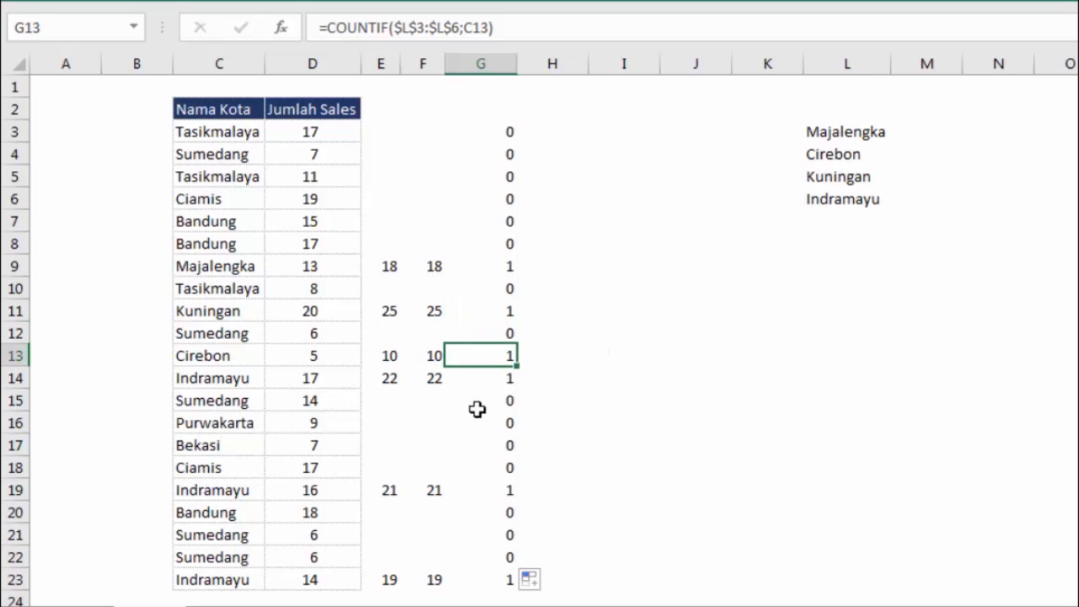
click(658, 358)
- Wrap the COUNTIF in G3 in an IF that adds 5 to the row's sales: =IF(COUNTIF($L$3:$L$6;C3);D3+5)
click(501, 131)
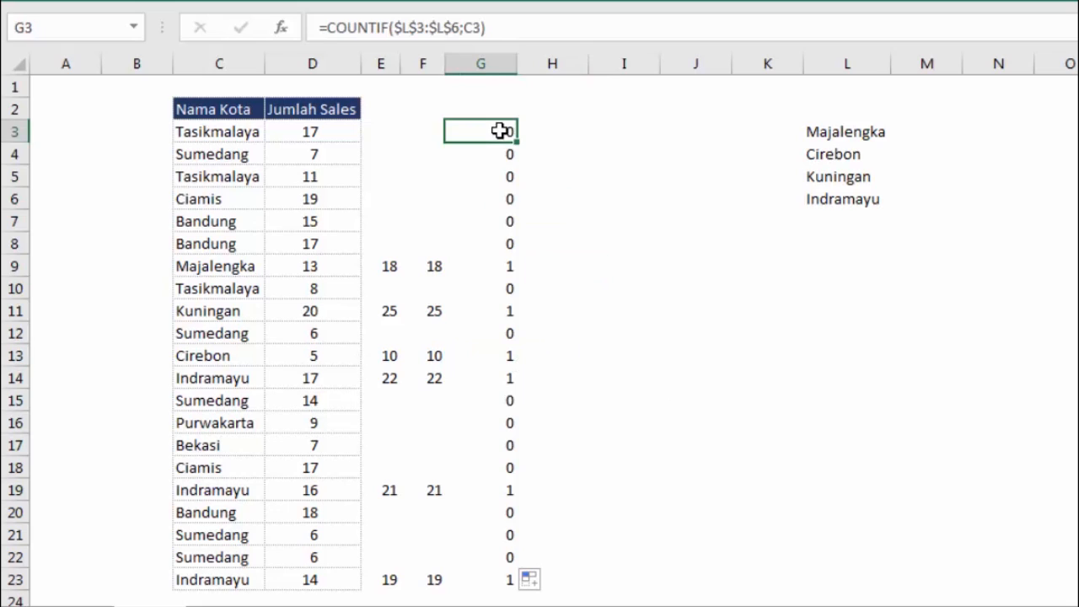
double_click(501, 131)
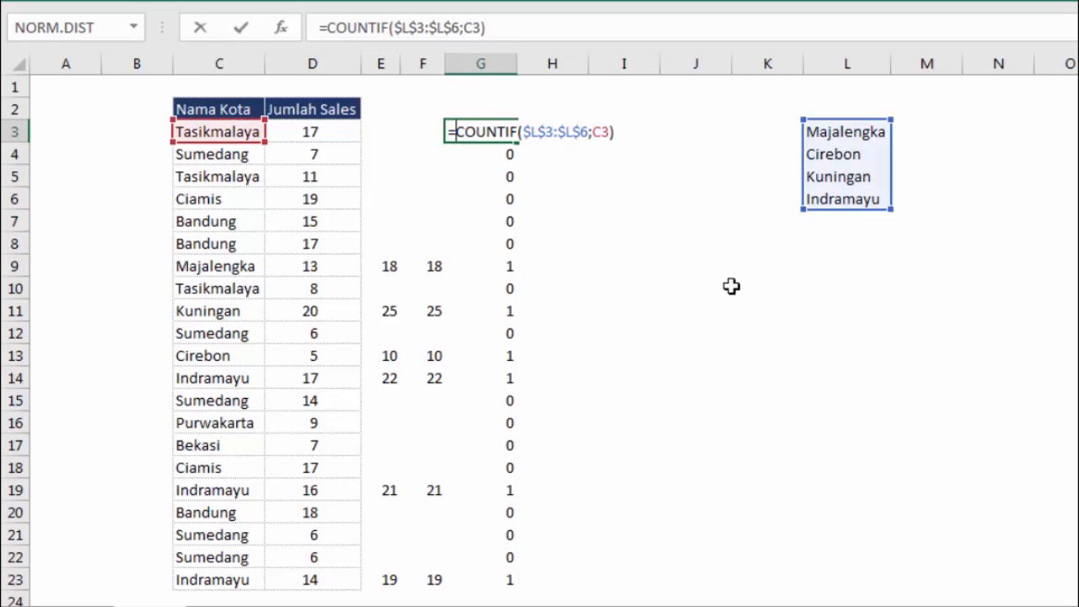
text(i)
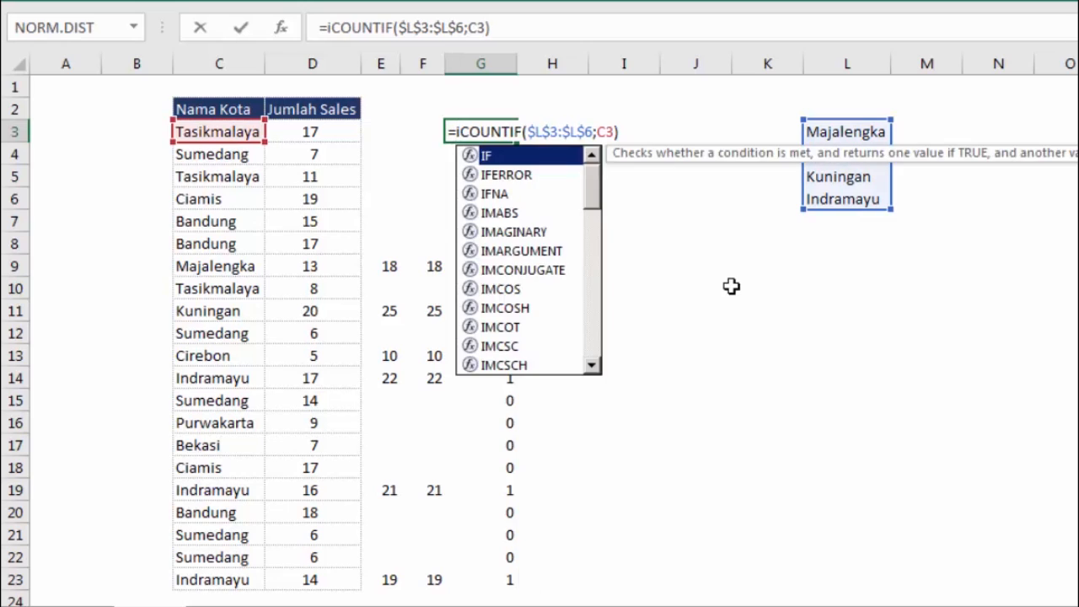
key(Tab)
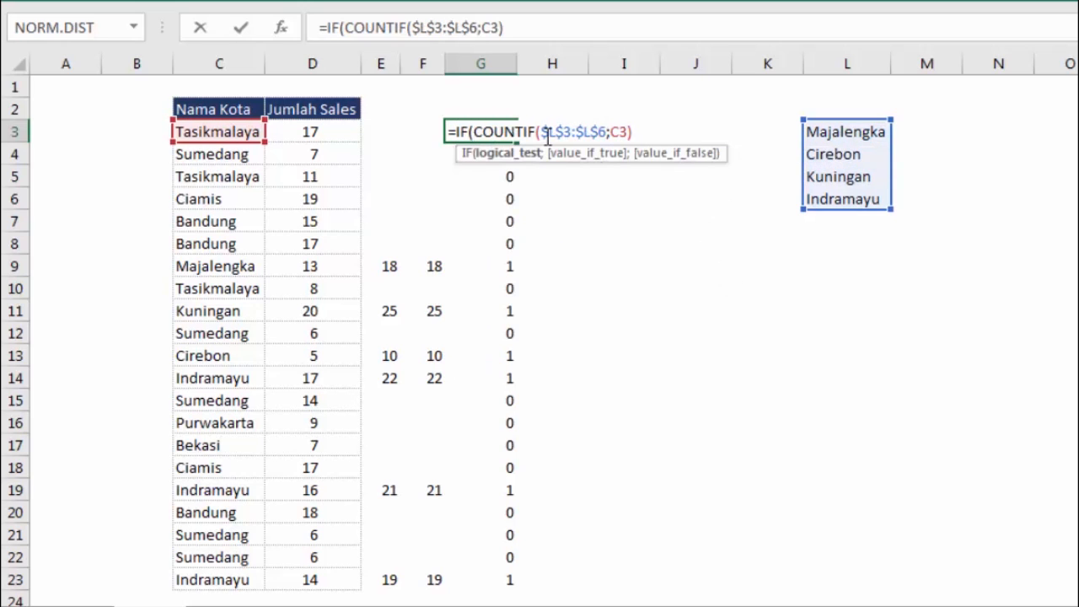
click(637, 133)
text(;)
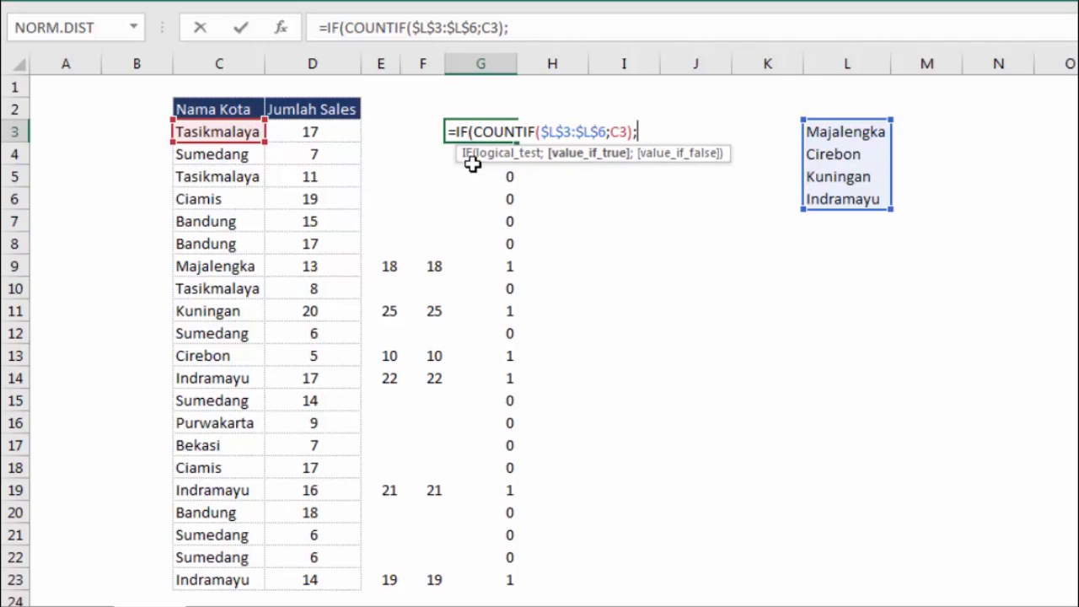
click(337, 131)
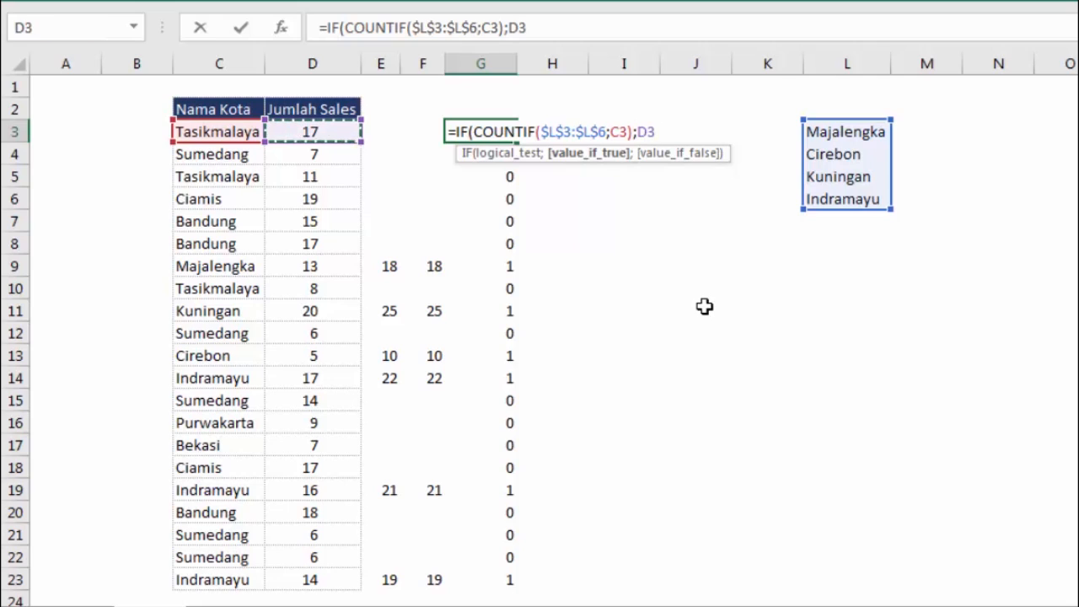
text(+5)
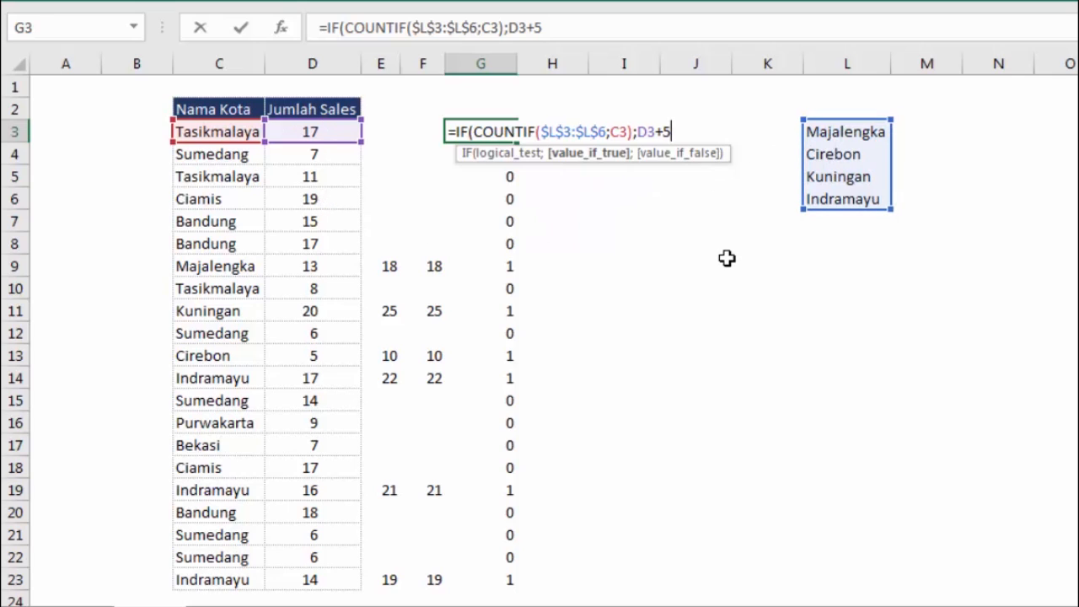
key(Return)
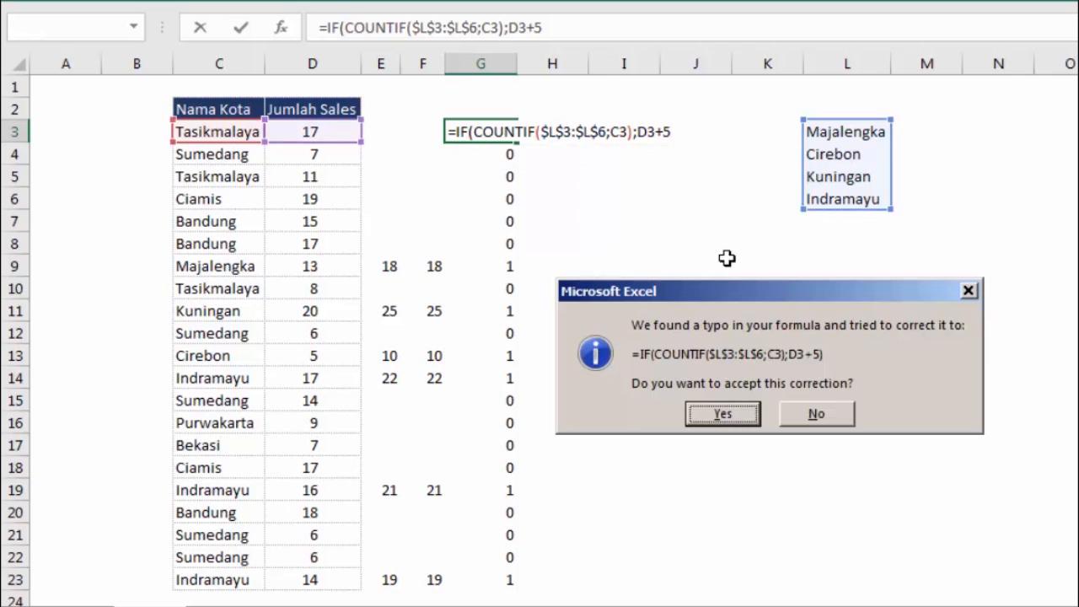
drag(729, 288, 714, 179)
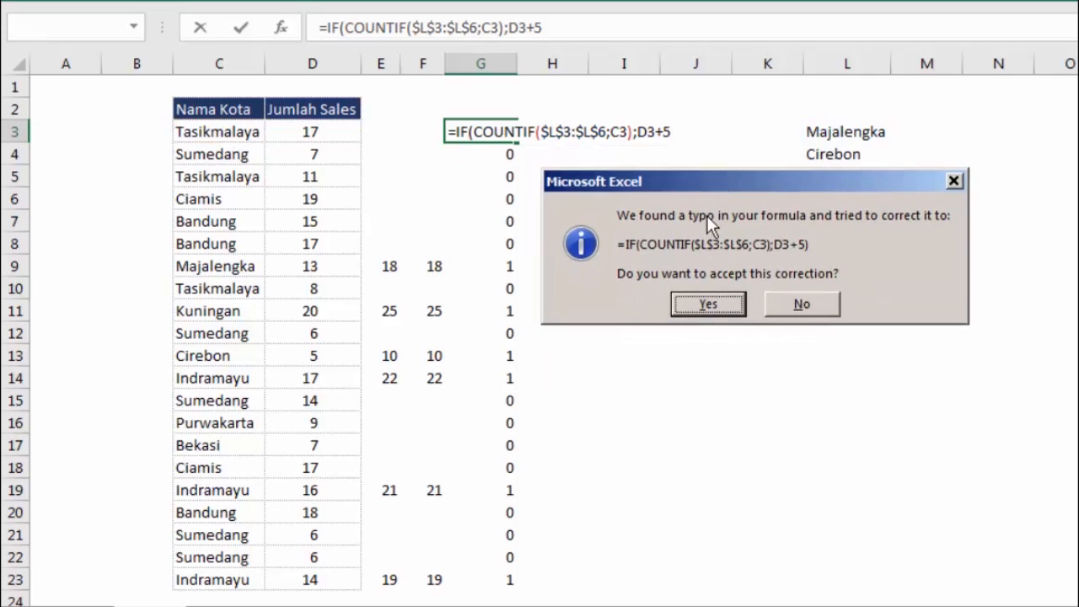
click(707, 304)
- Fill the IF formula from G3 down through G23 and check the Majalengka row's formula in G9
click(494, 130)
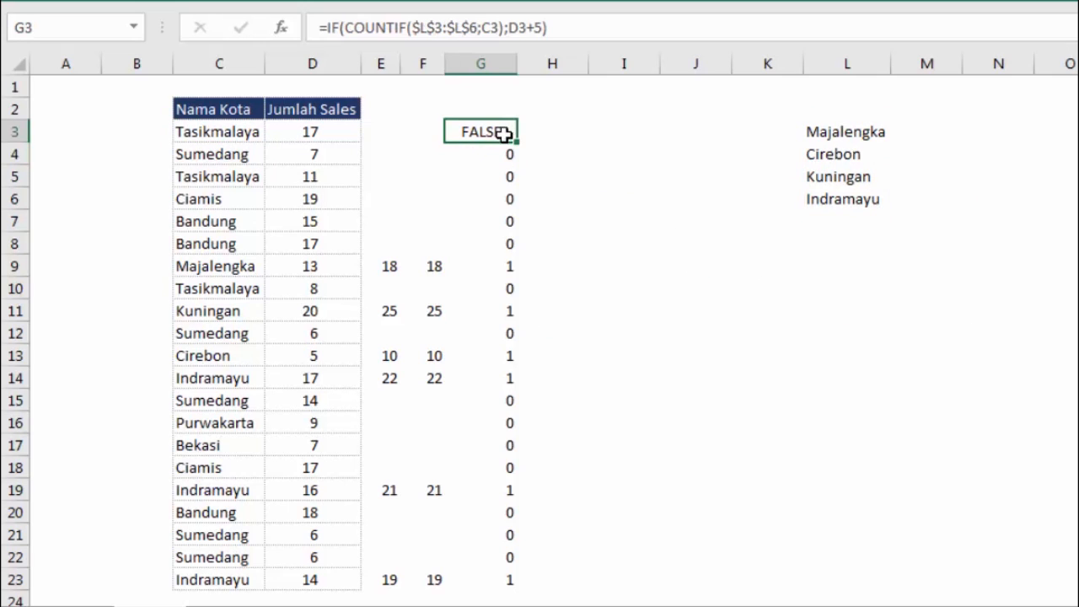
drag(515, 143, 509, 584)
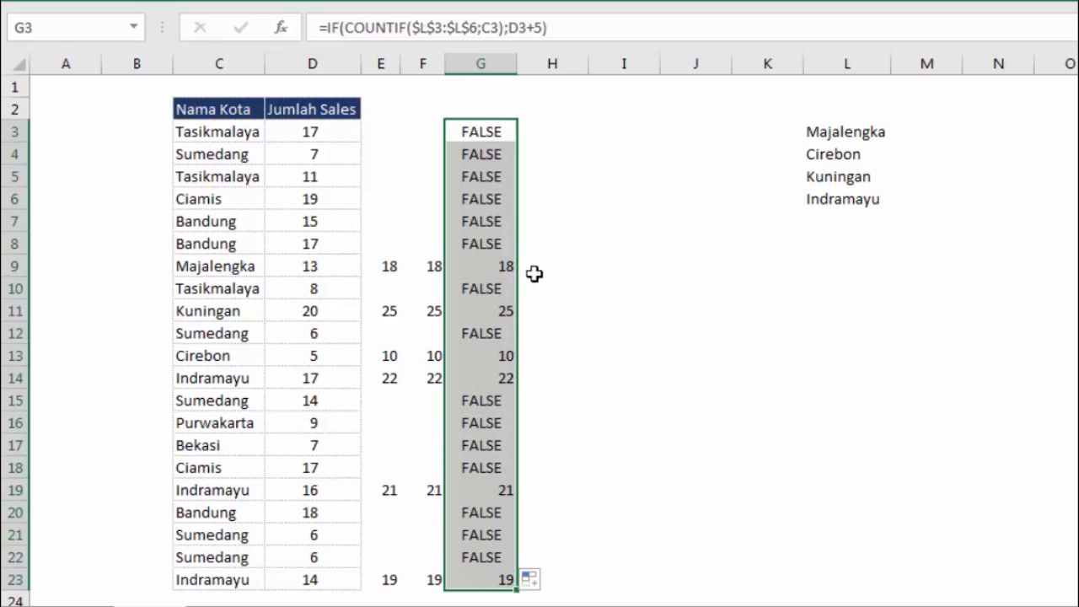
click(497, 270)
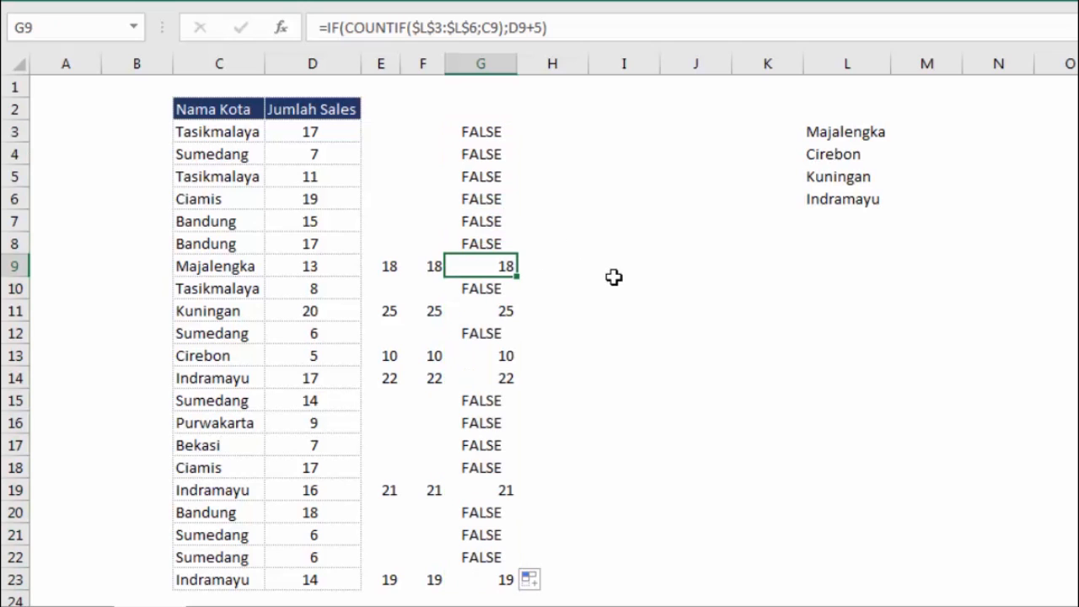
- Add empty text as the false result of the G3 formula: =IF(COUNTIF($L$3:$L$6;C3);D3+5;"")
double_click(493, 137)
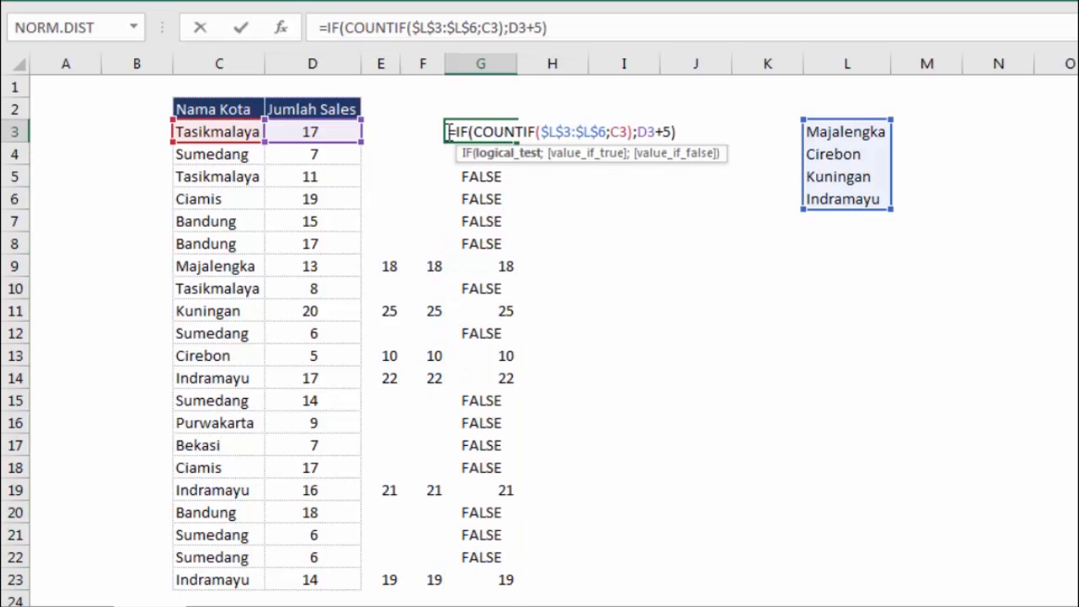
click(681, 132)
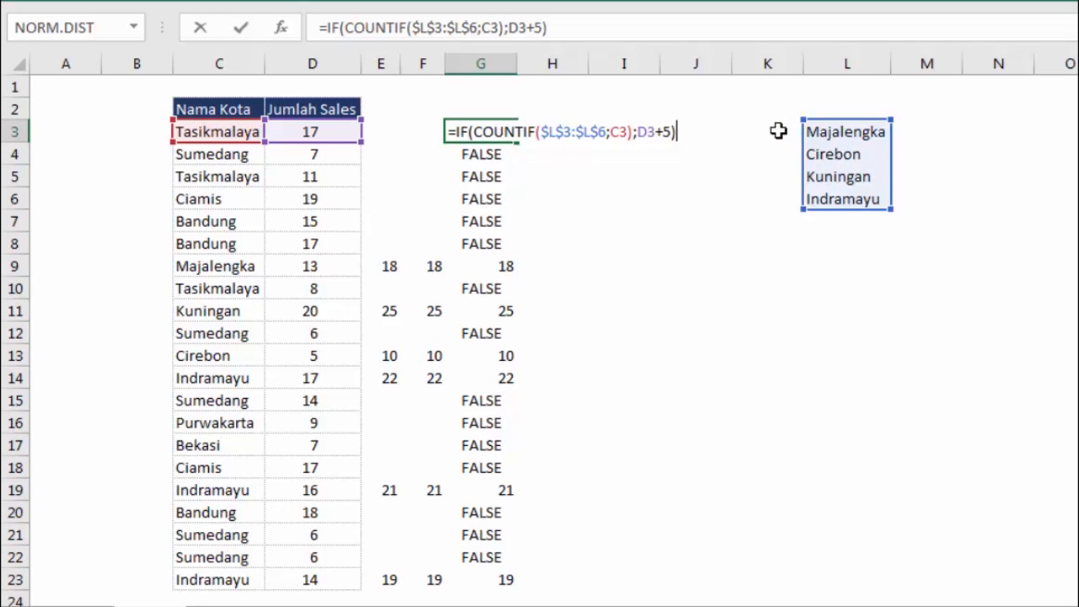
key(BackSpace)
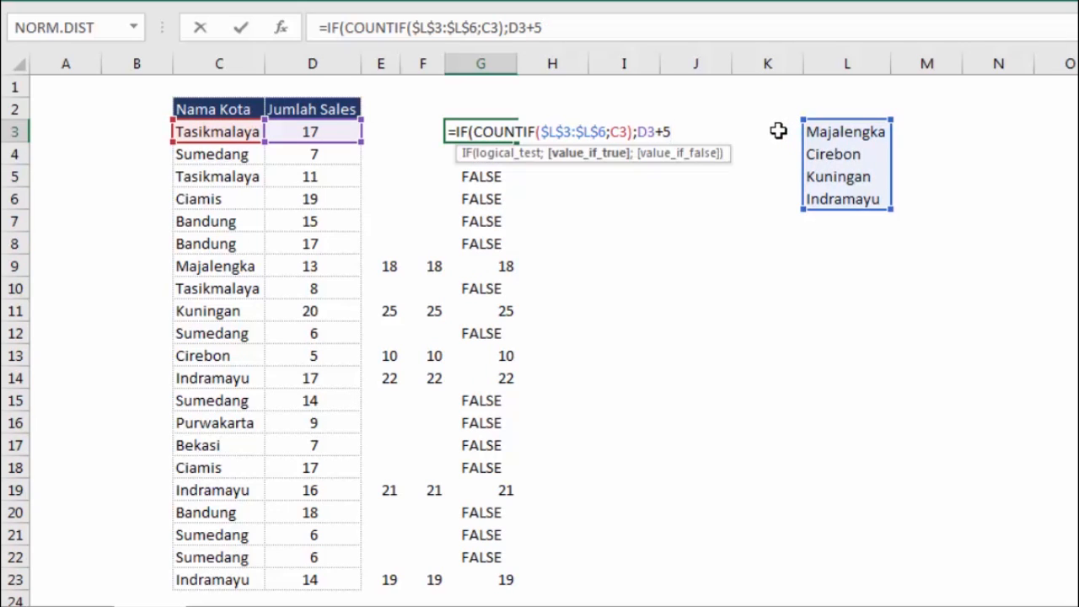
text(;)
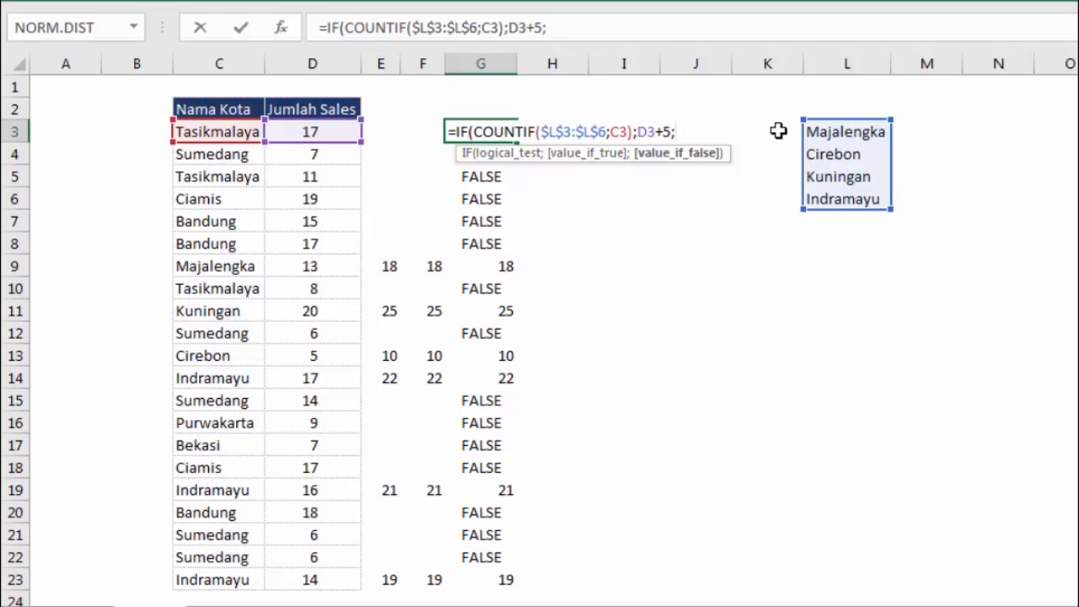
key(Return)
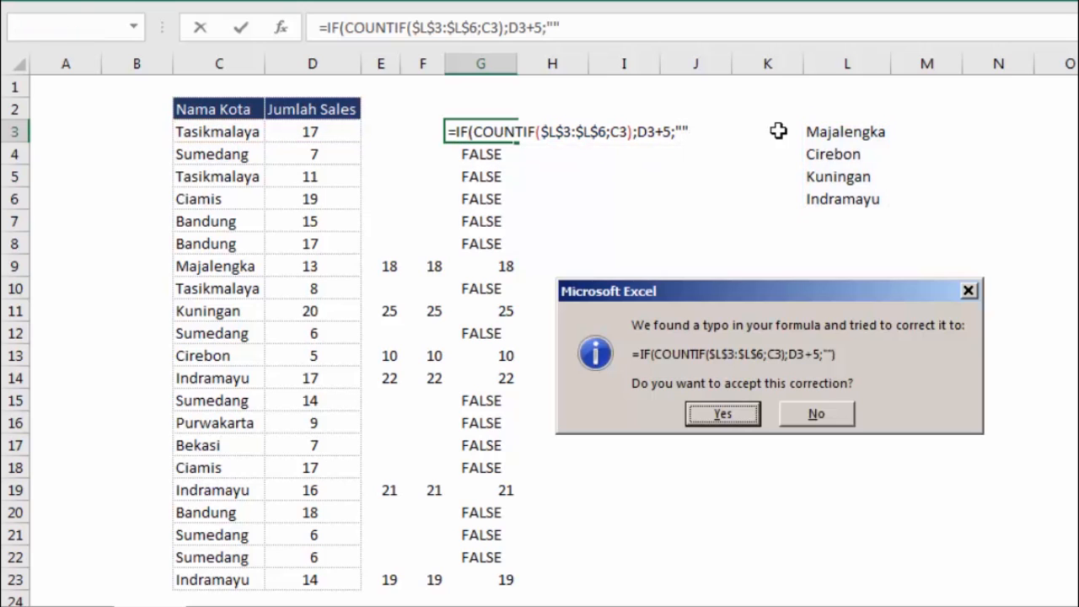
click(723, 415)
- Fill the completed IF formula from G3 down through G23 and narrow column G to fit its contents
click(509, 137)
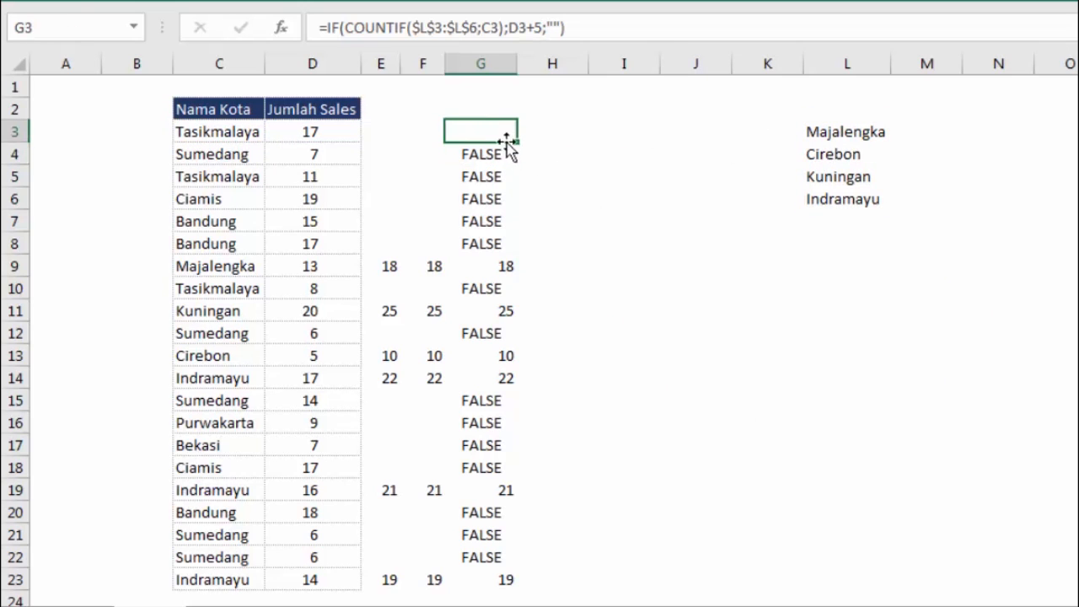
drag(517, 141, 514, 582)
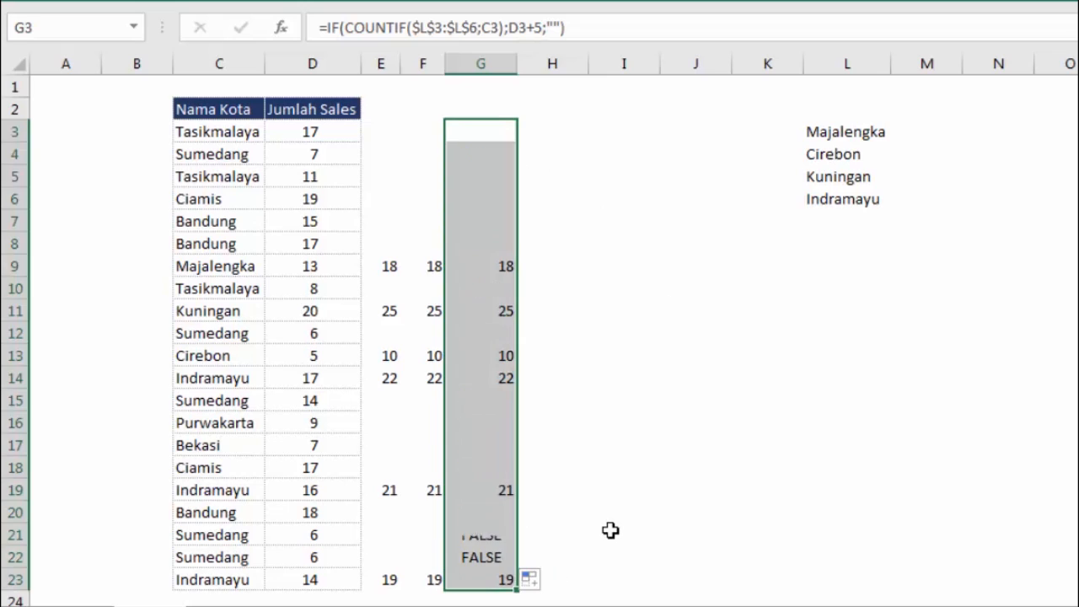
click(610, 516)
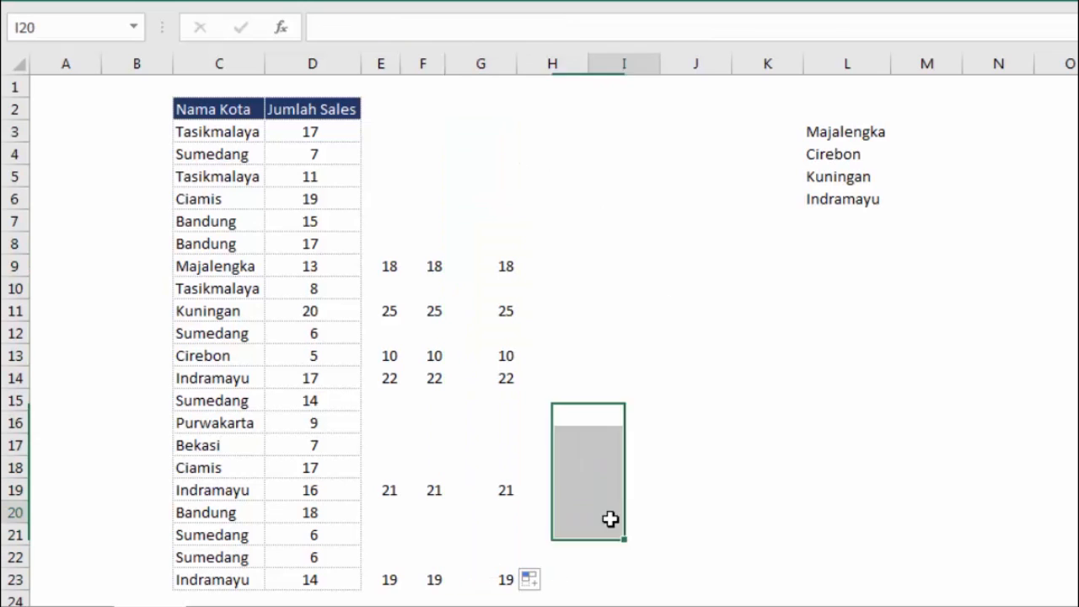
double_click(513, 53)
drag(476, 74, 484, 68)
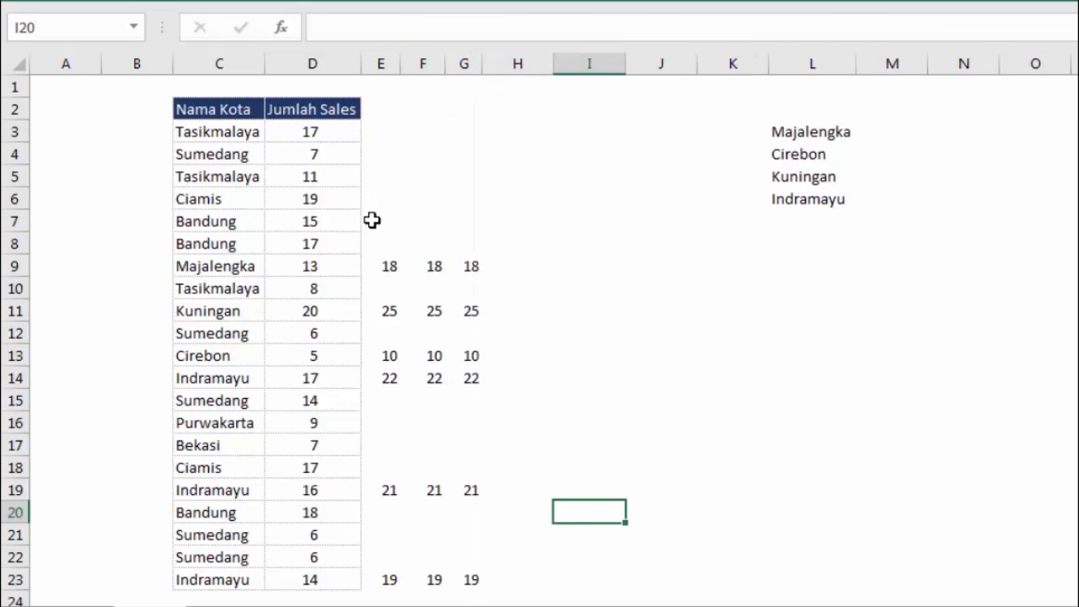
- Compare the VLOOKUP, MATCH and COUNTIF formulas for Majalengka in E9, F9 and G9
click(392, 266)
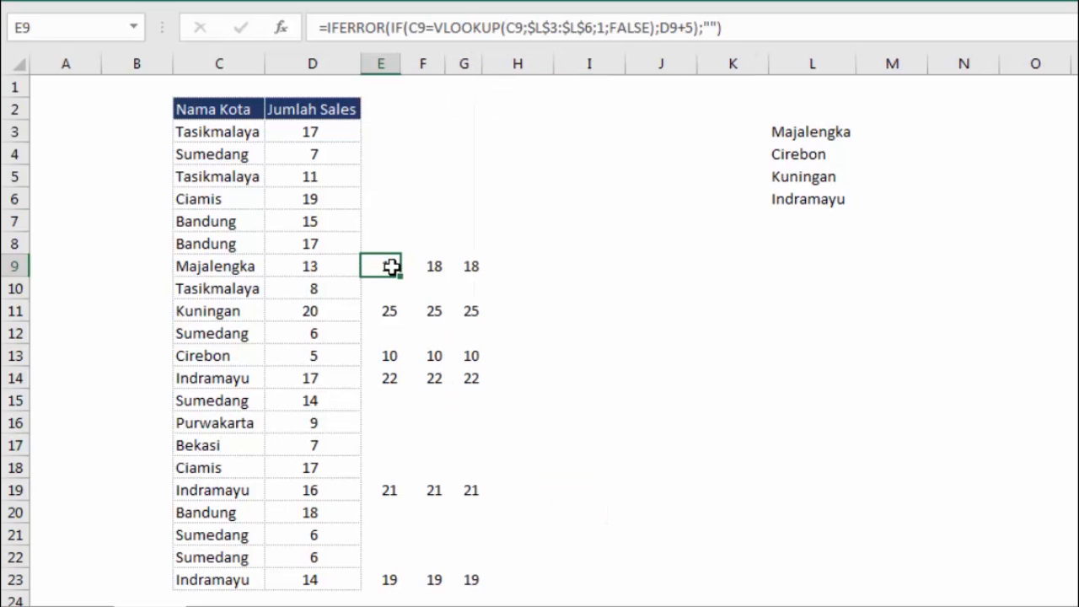
click(432, 266)
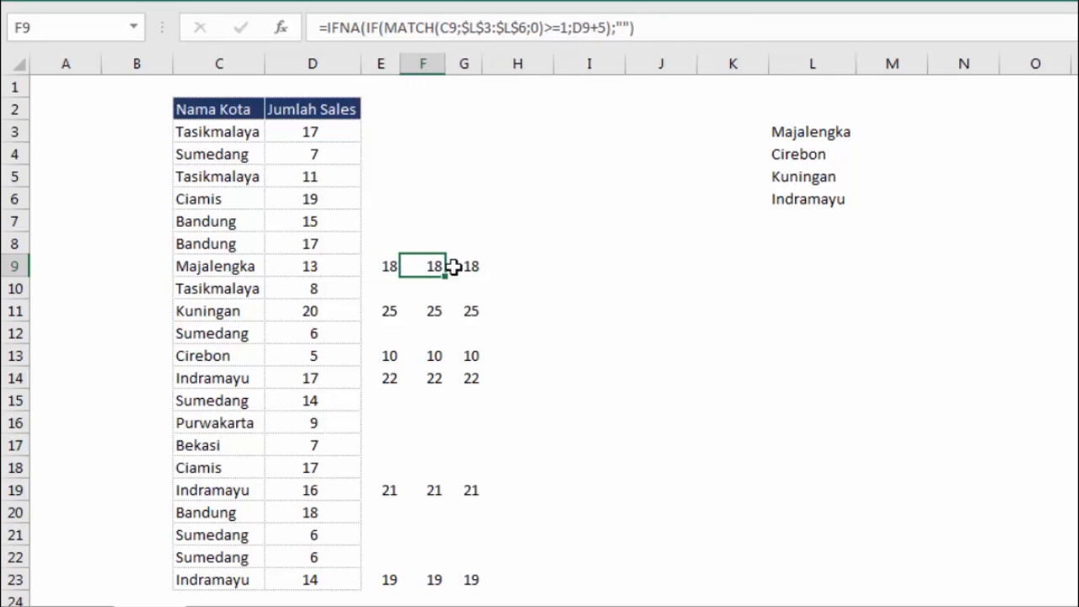
click(468, 267)
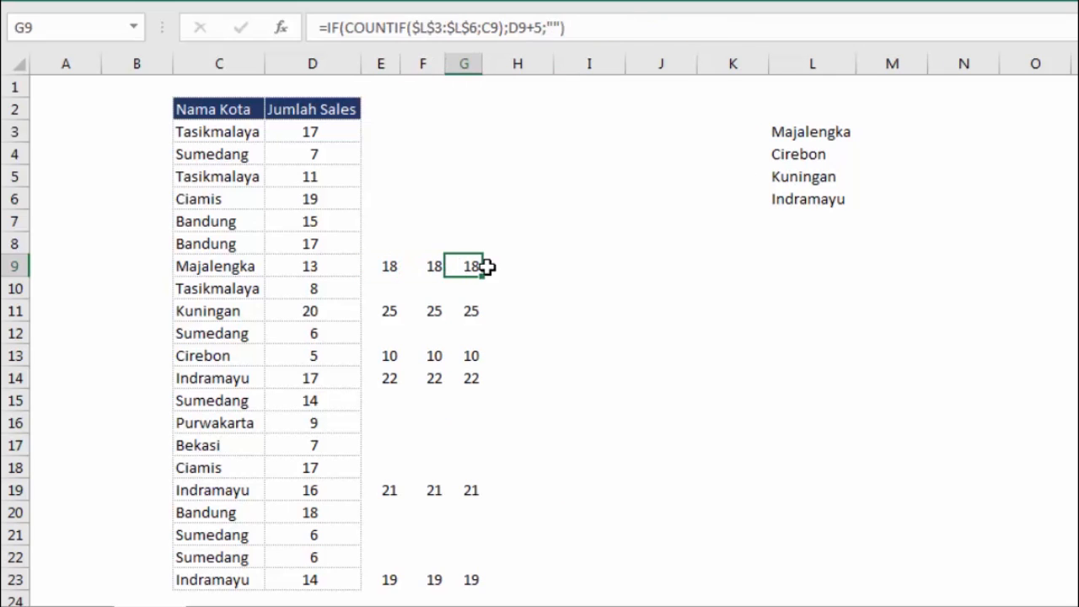
click(574, 281)
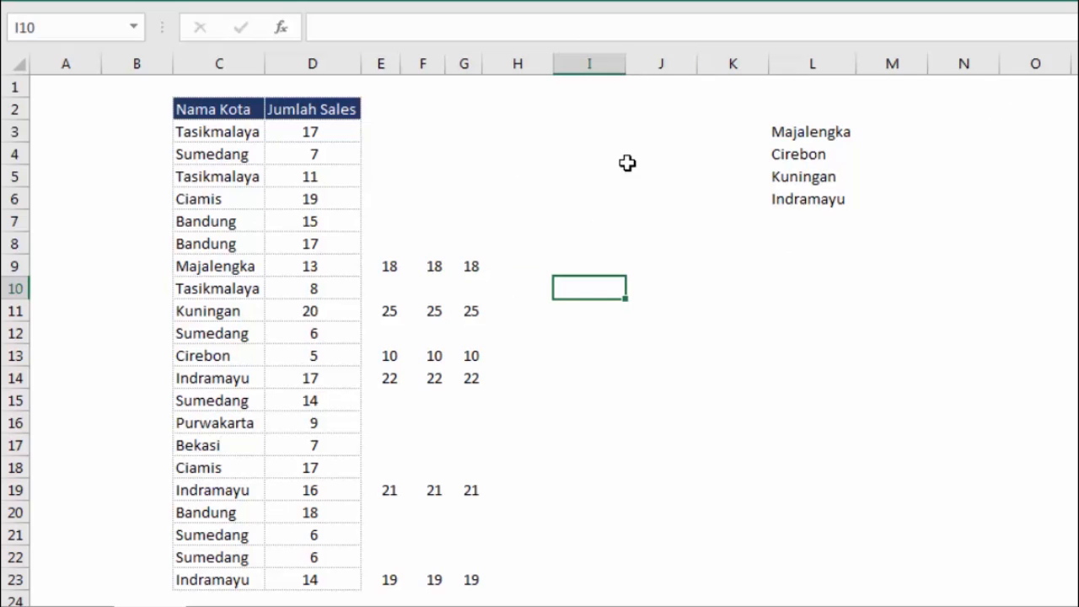
- Review the cities in L3:L6 one by one, together with the formula in G3 that refers to them
click(813, 133)
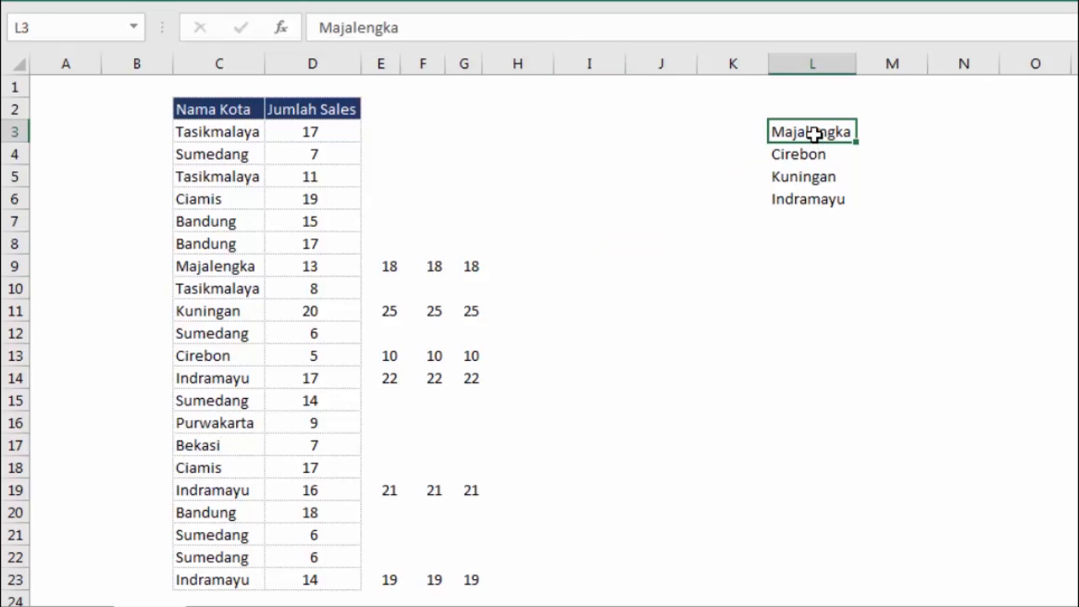
key(Down)
key(Down)
key(Down)
click(899, 133)
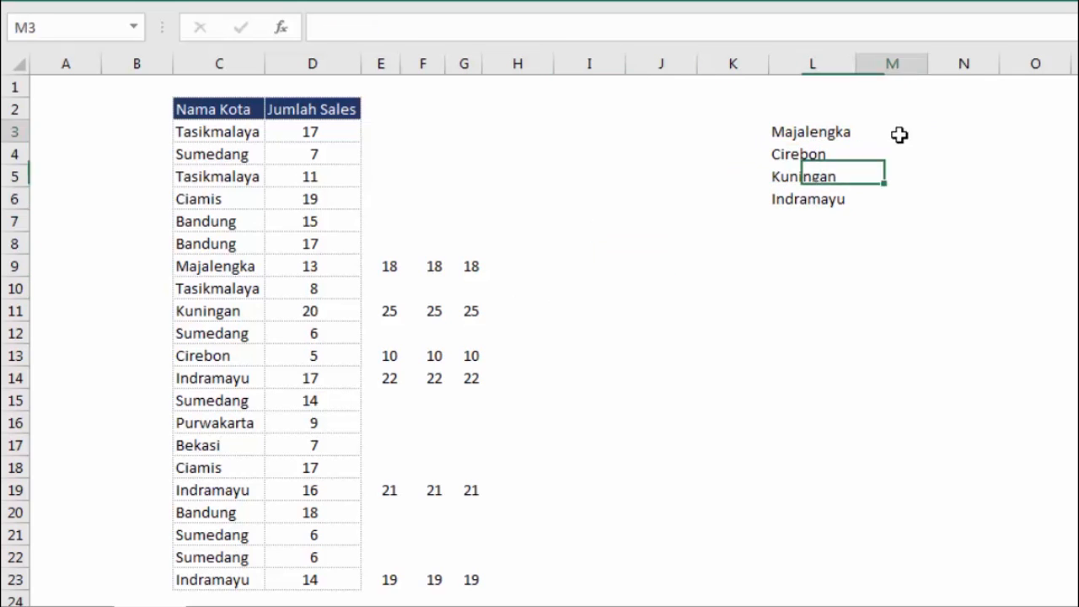
click(465, 131)
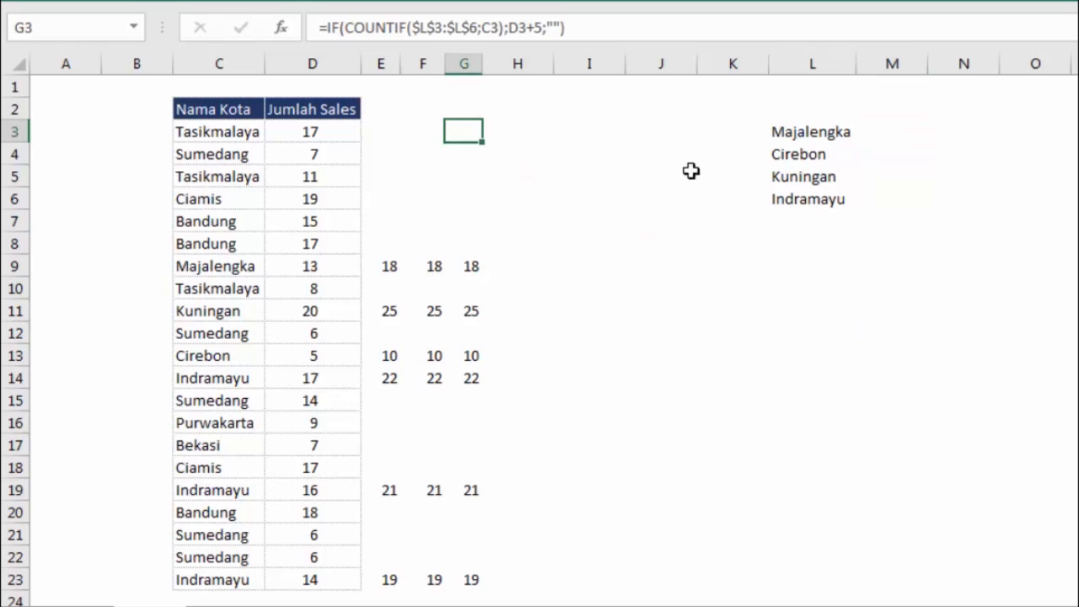
click(800, 126)
click(802, 154)
click(798, 176)
click(802, 202)
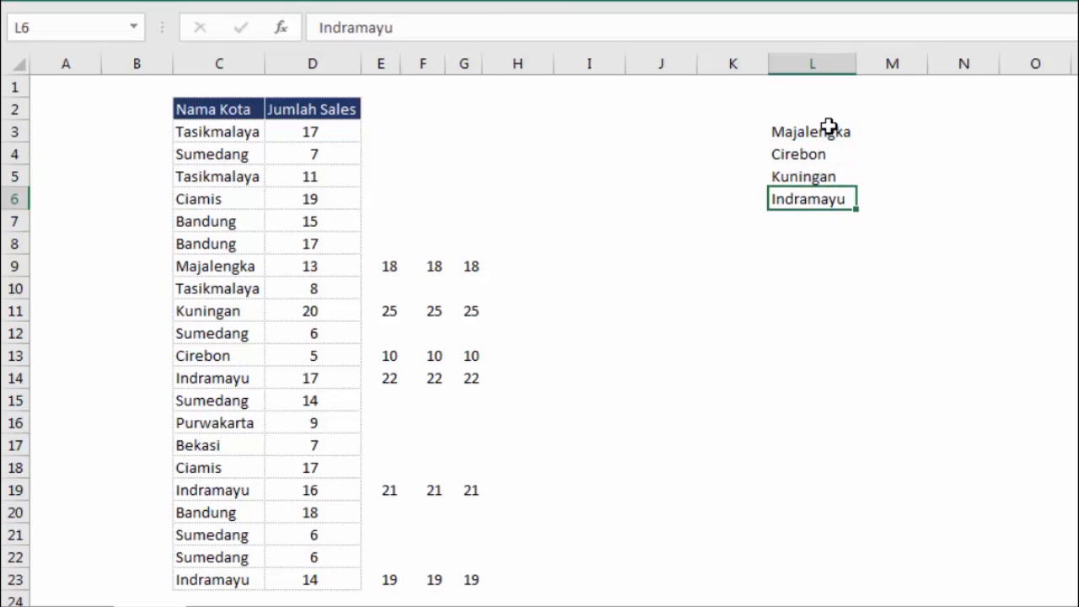
click(831, 127)
drag(831, 127, 829, 200)
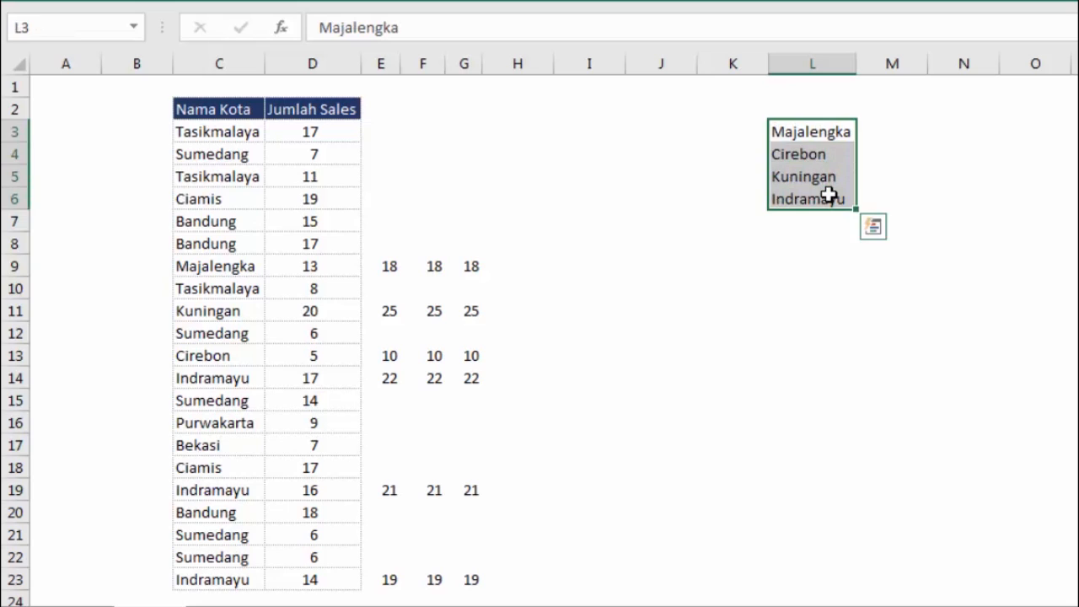
click(587, 123)
- Enter a value beside each listed city in M3:M6: Majalengka 5, Cirebon 2, Kuningan 4 and Indramayu 3
click(899, 131)
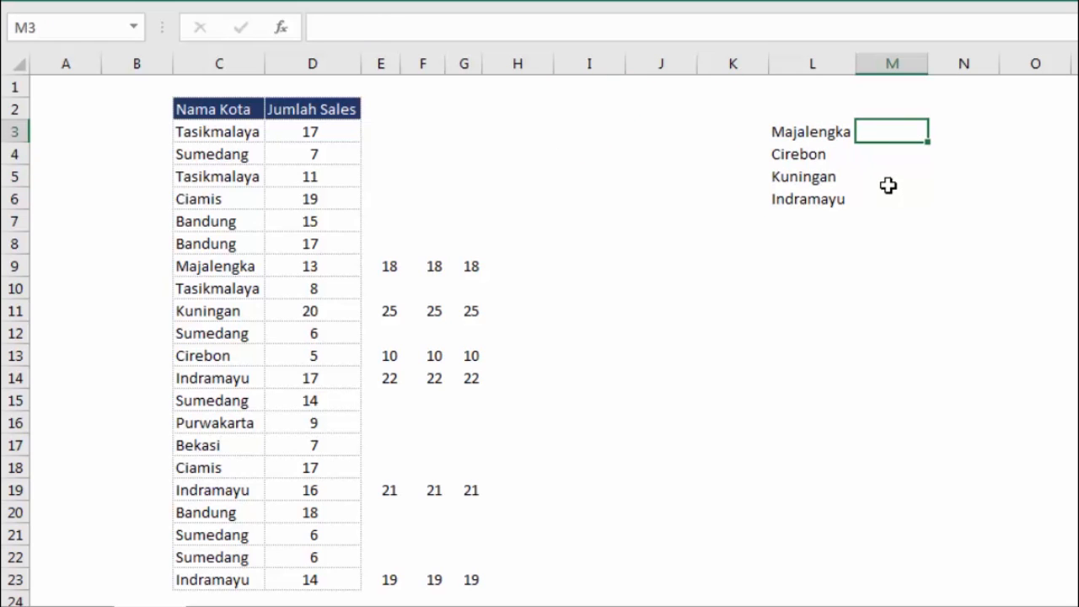
text(5)
key(Return)
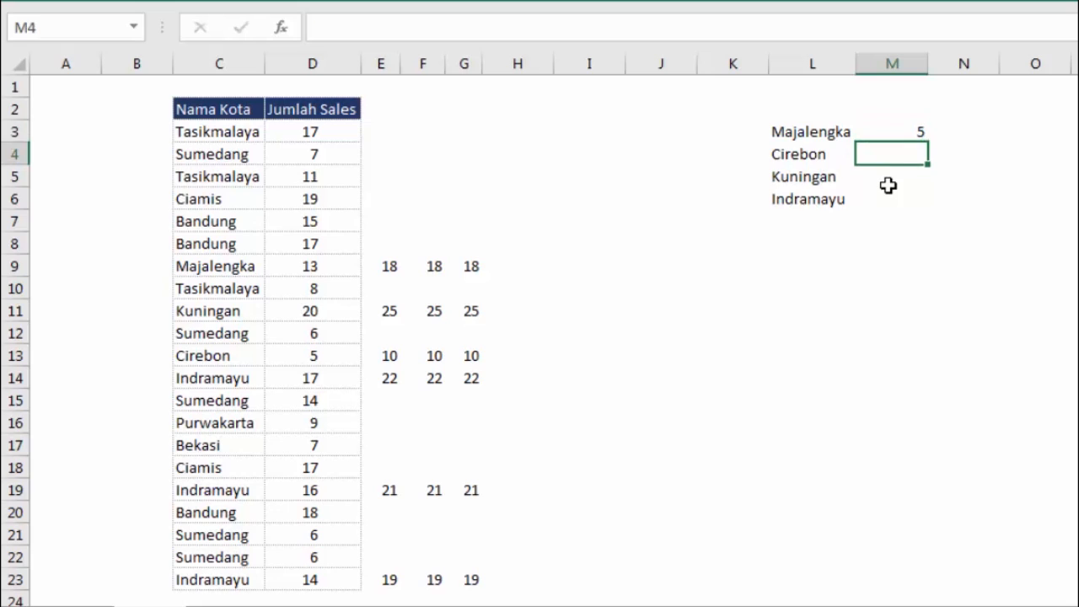
text(2)
key(Return)
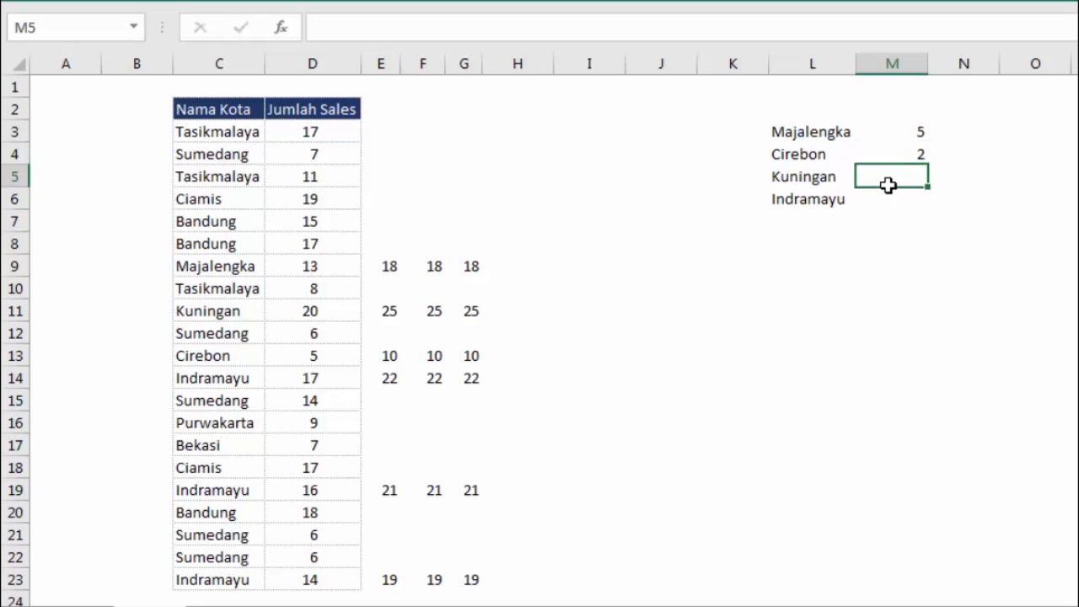
text(4)
key(Return)
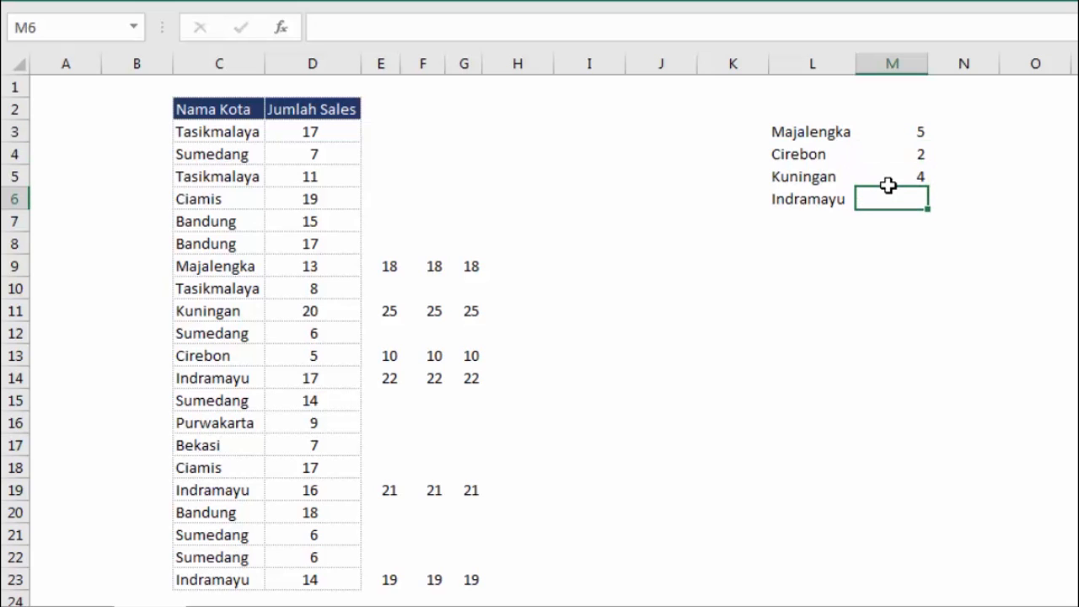
text(3)
key(Return)
click(889, 186)
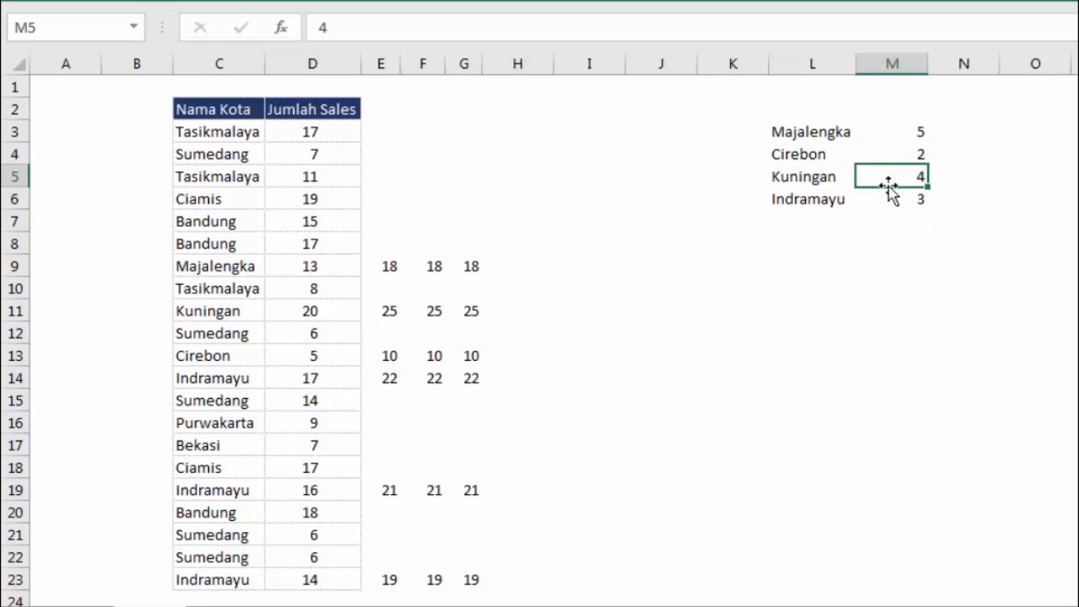
- Review the listed cities in L3:L6 together with the values assigned to them in column M
click(235, 138)
click(812, 133)
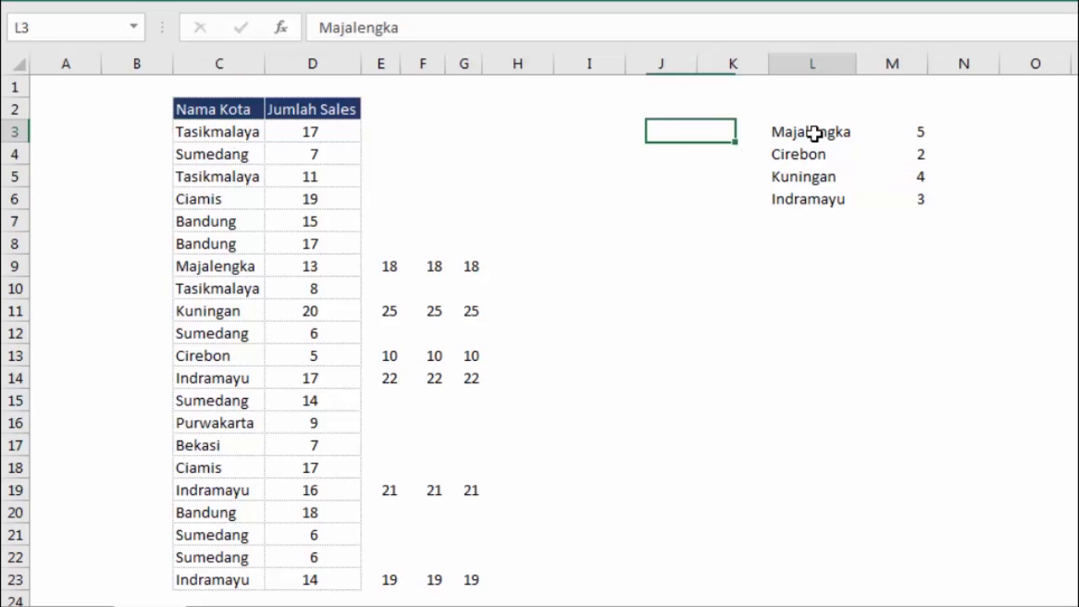
click(813, 154)
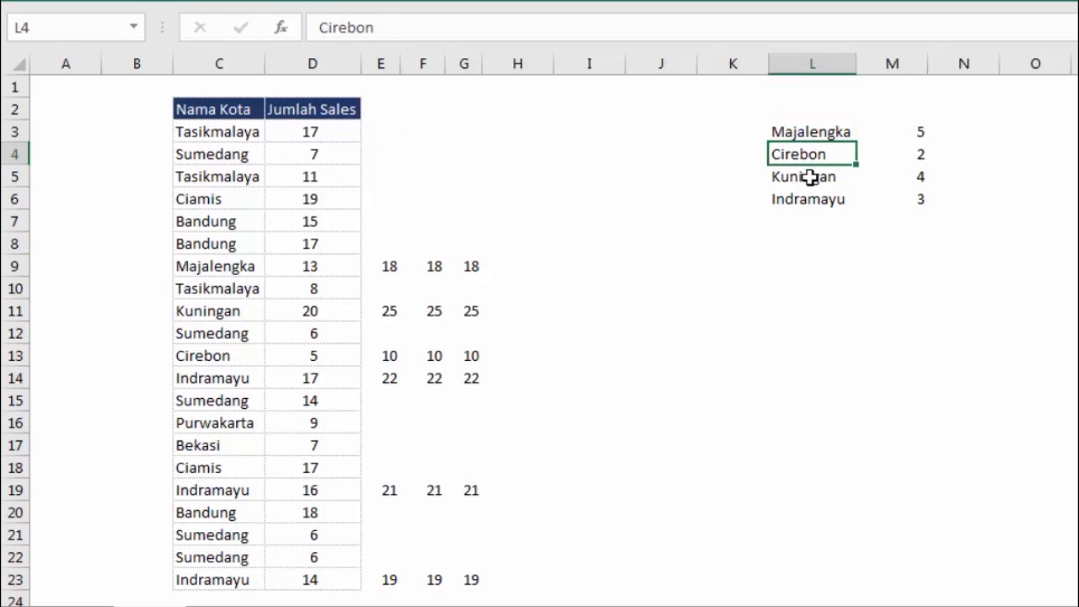
click(813, 177)
click(810, 199)
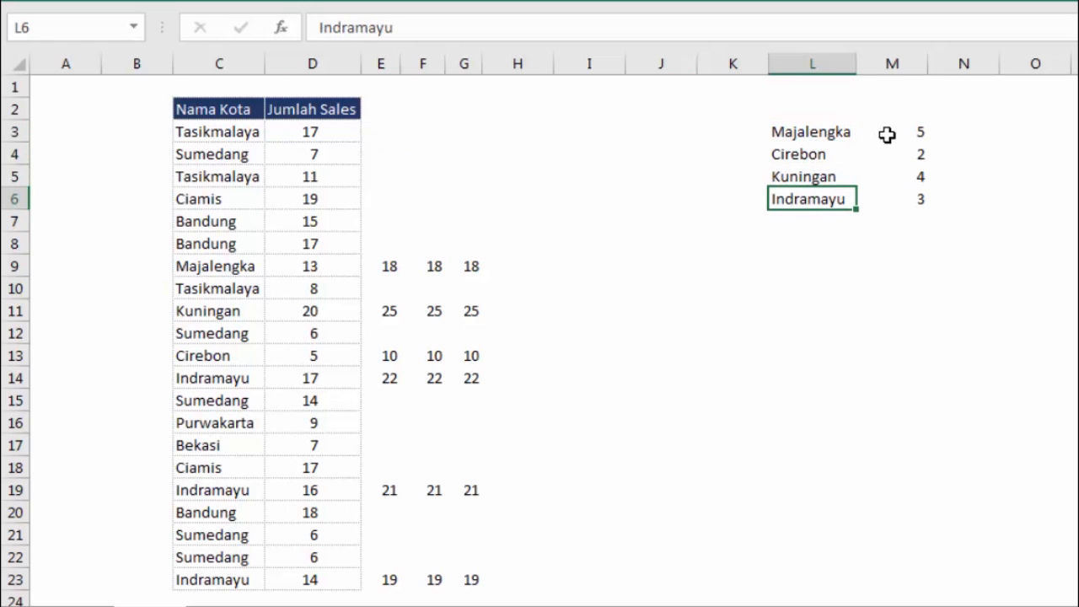
click(918, 131)
click(907, 155)
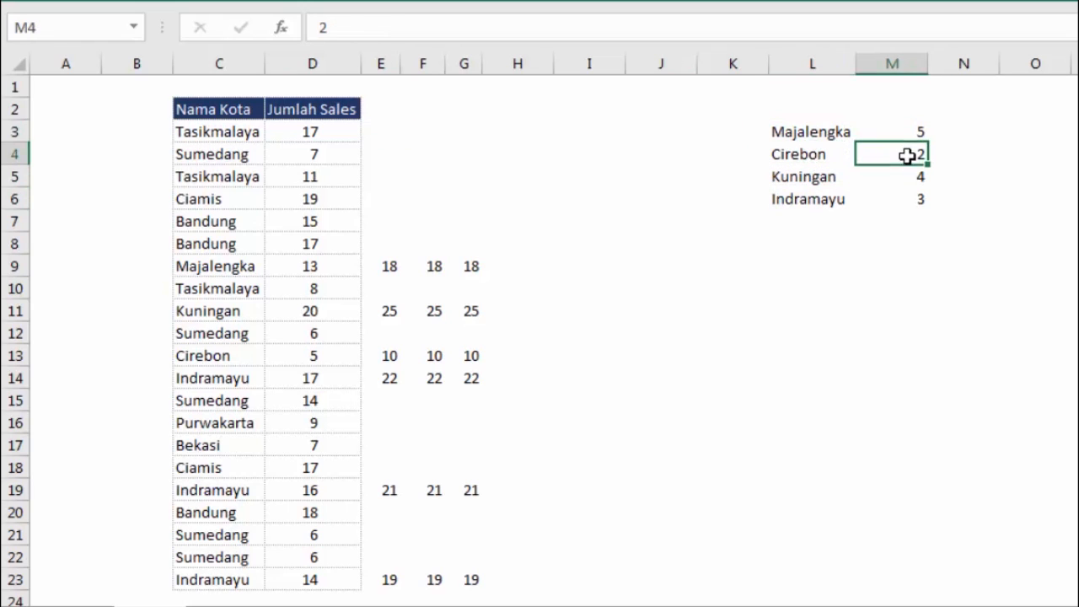
click(920, 132)
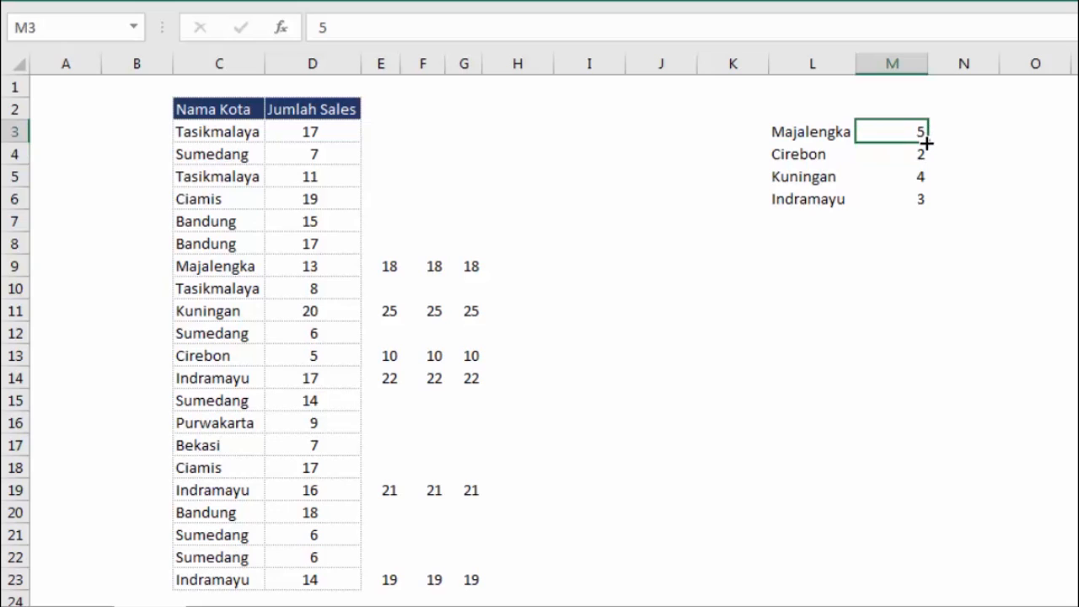
click(918, 154)
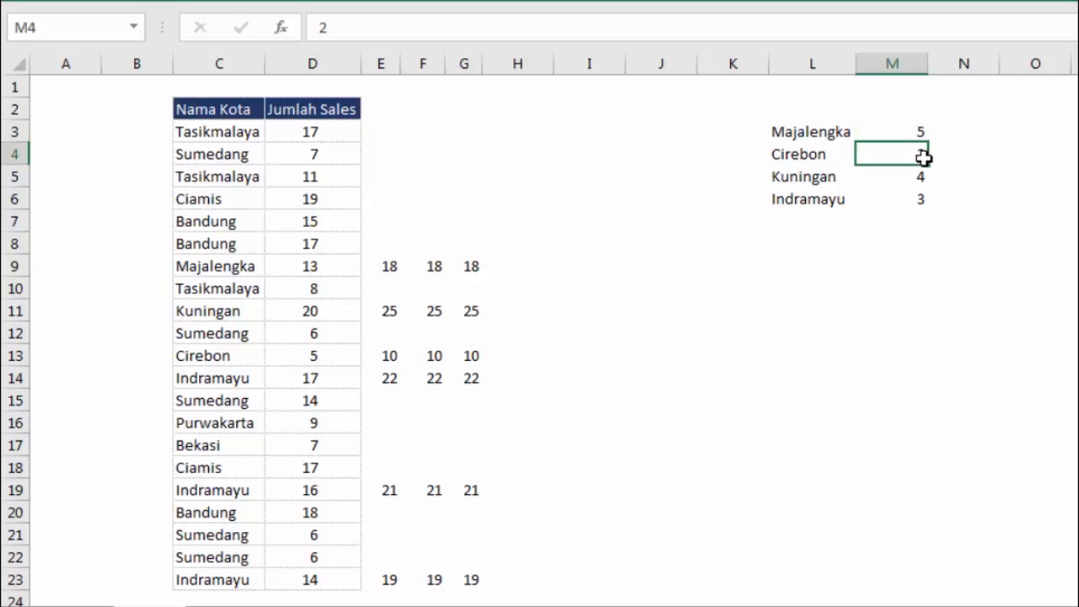
- Start a MATCH formula in H3 that looks up C3 in the absolute range $L$3:$L$6
click(507, 137)
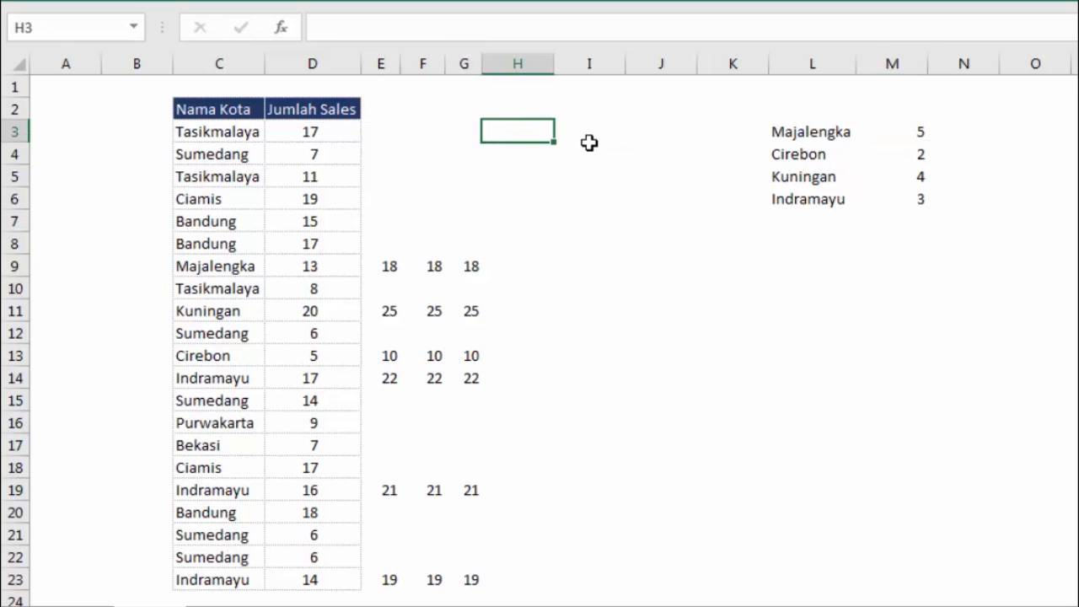
text(=)
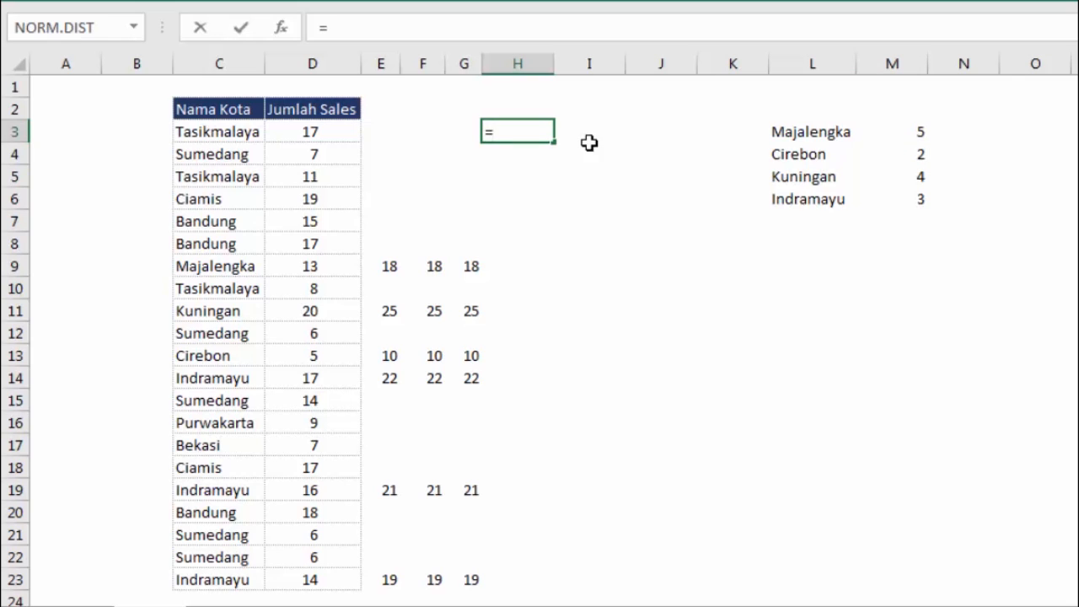
text(ma)
key(Tab)
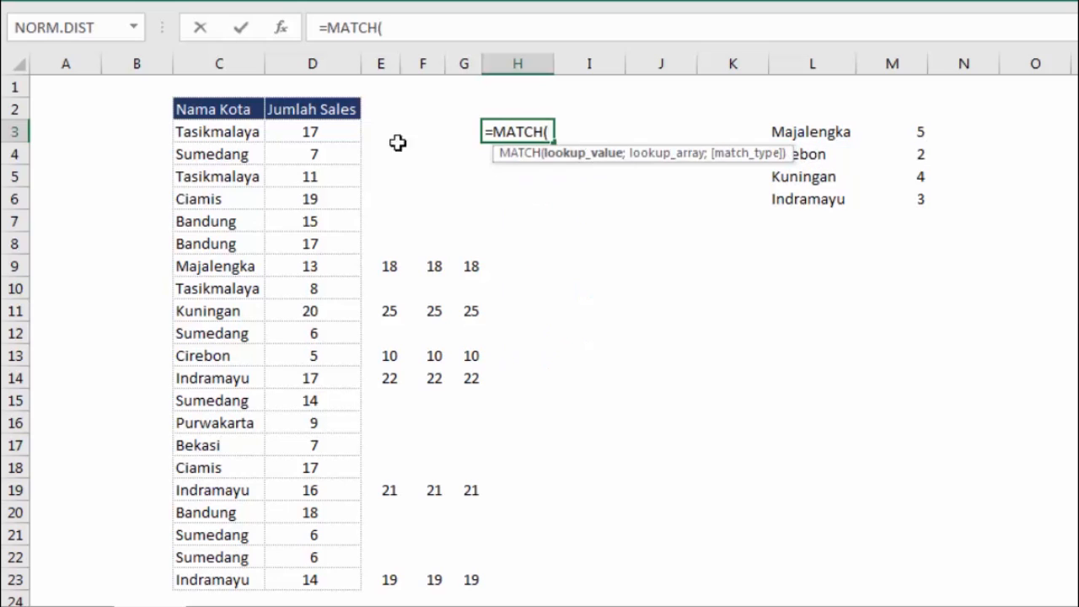
click(251, 139)
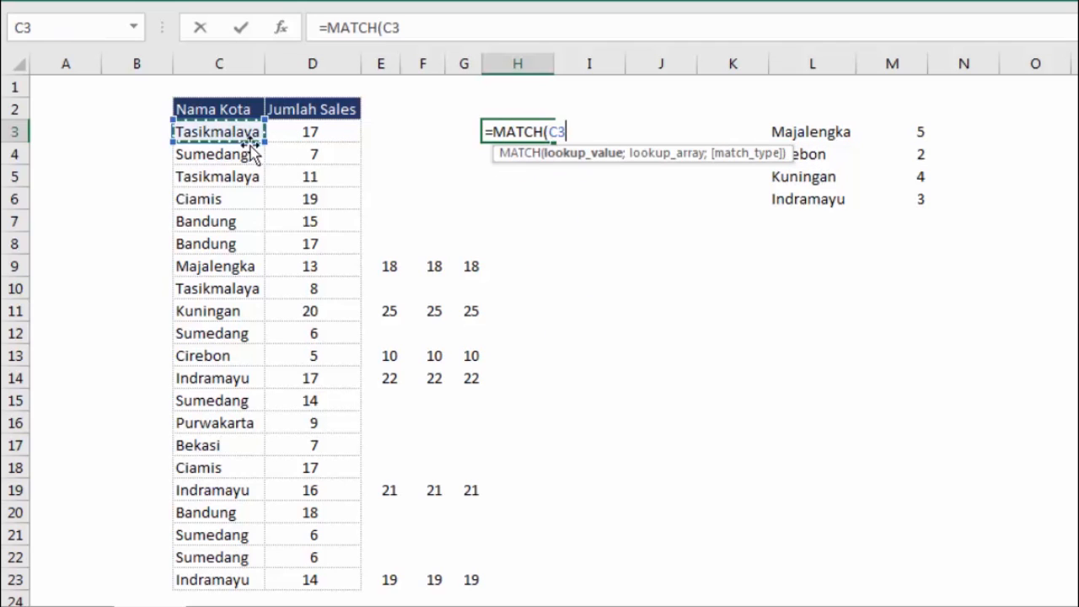
text(;)
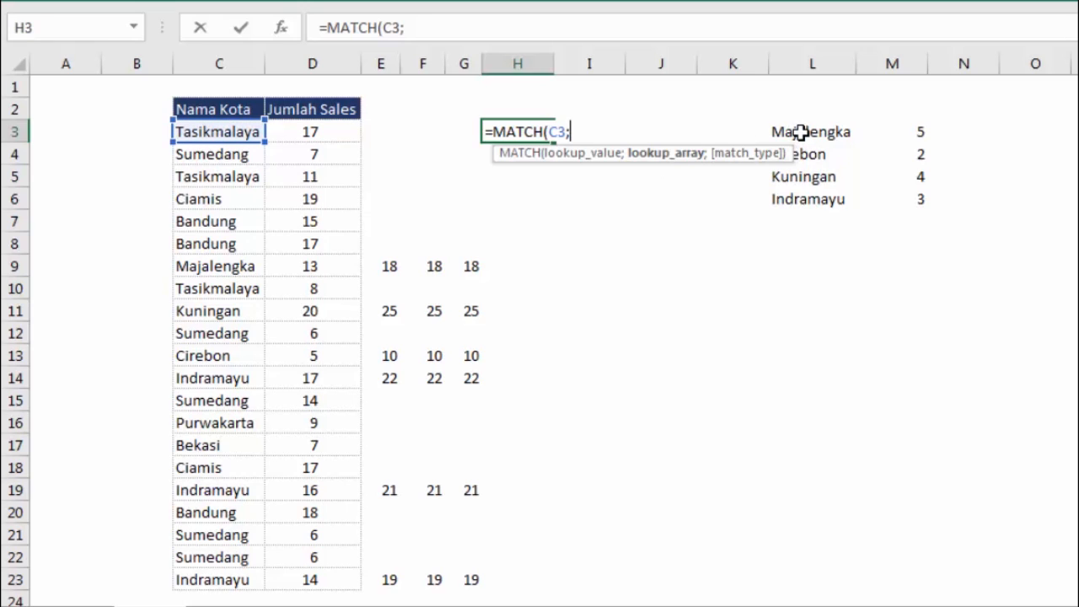
drag(800, 132, 803, 199)
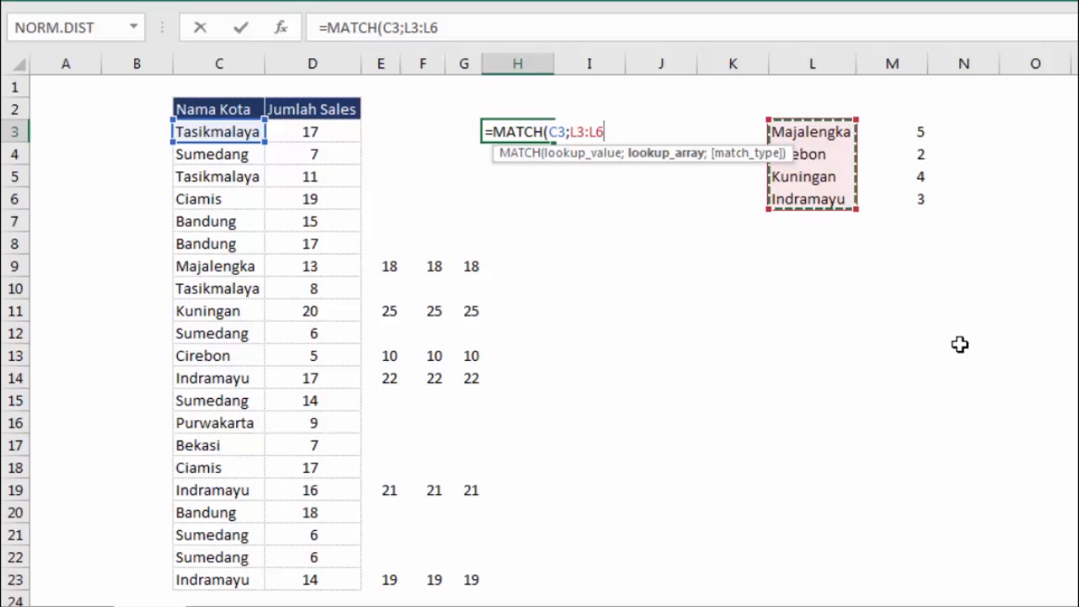
key(F4)
text(;)
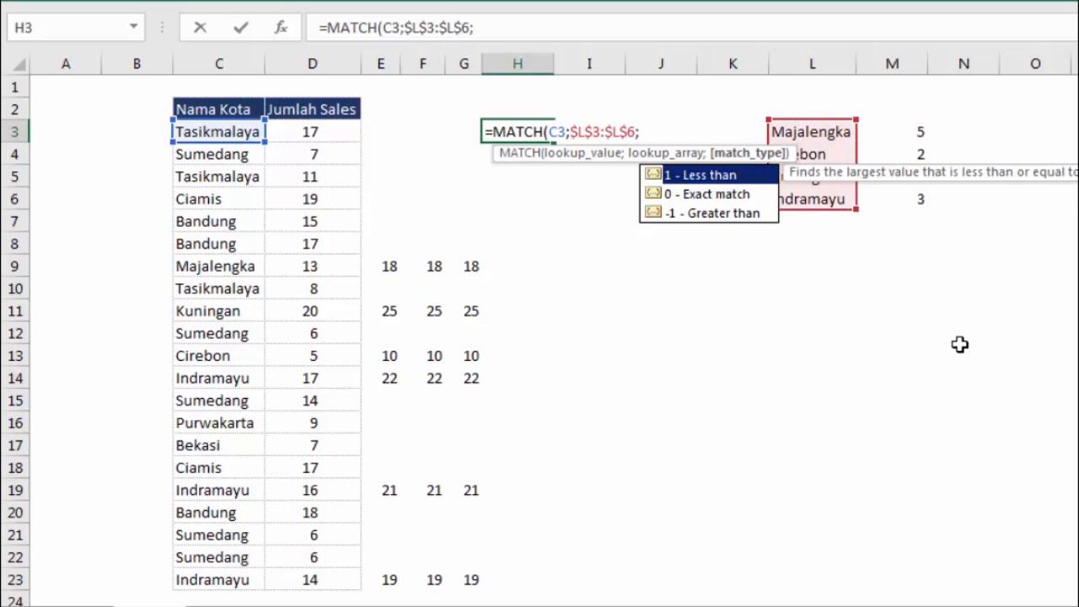
- Complete the MATCH formula with exact match (0) and fill it from H3 down to H23
key(Down)
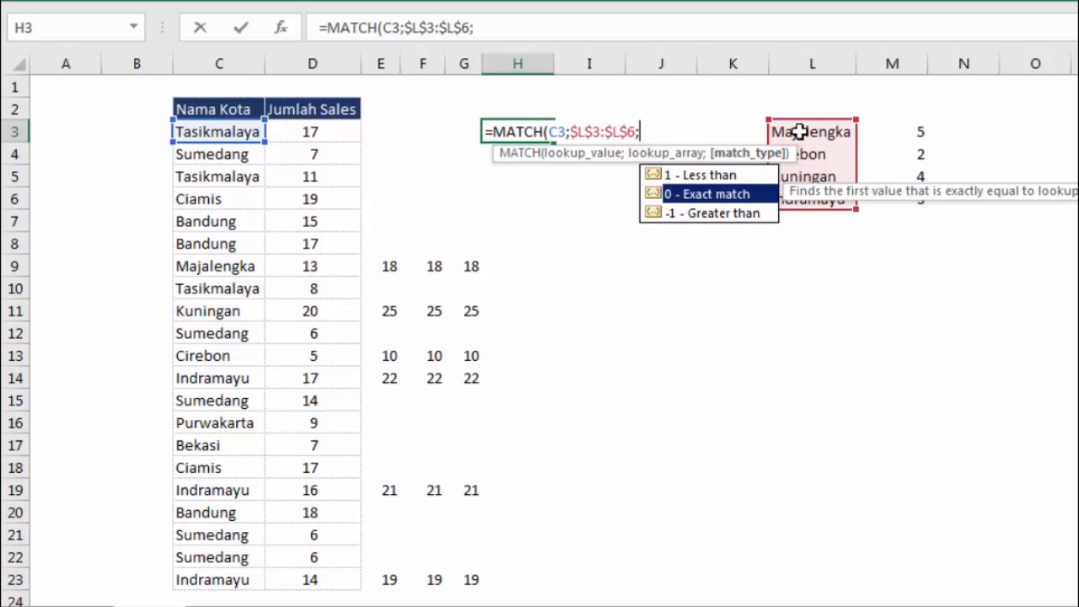
key(Tab)
key(Return)
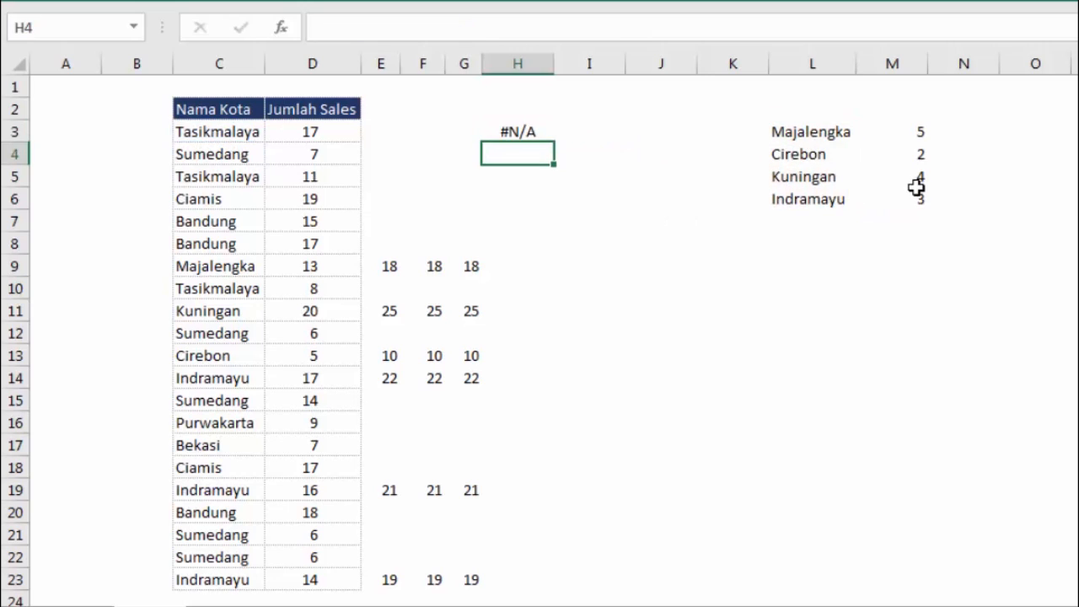
click(544, 133)
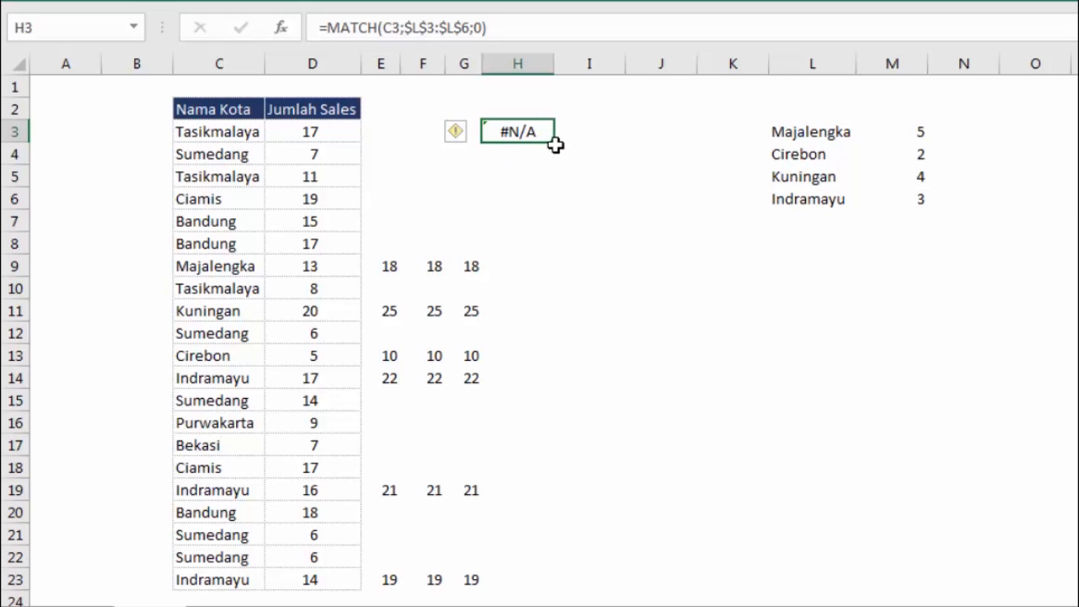
drag(556, 145, 569, 582)
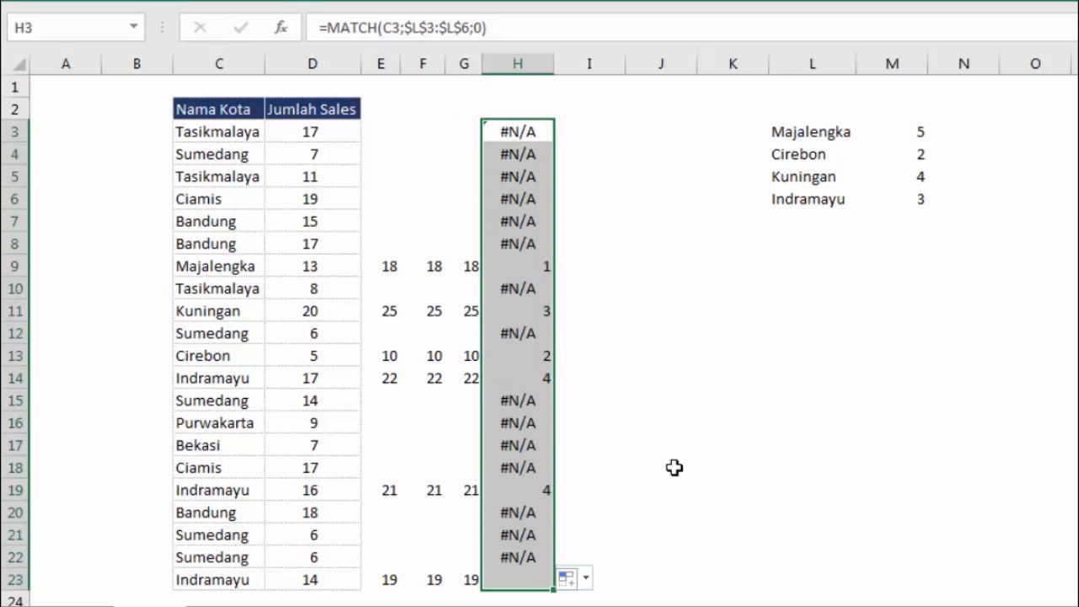
- Check the MATCH results in H9, H11 and H13, comparing row 9 with the formulas in F9 and G9
click(543, 266)
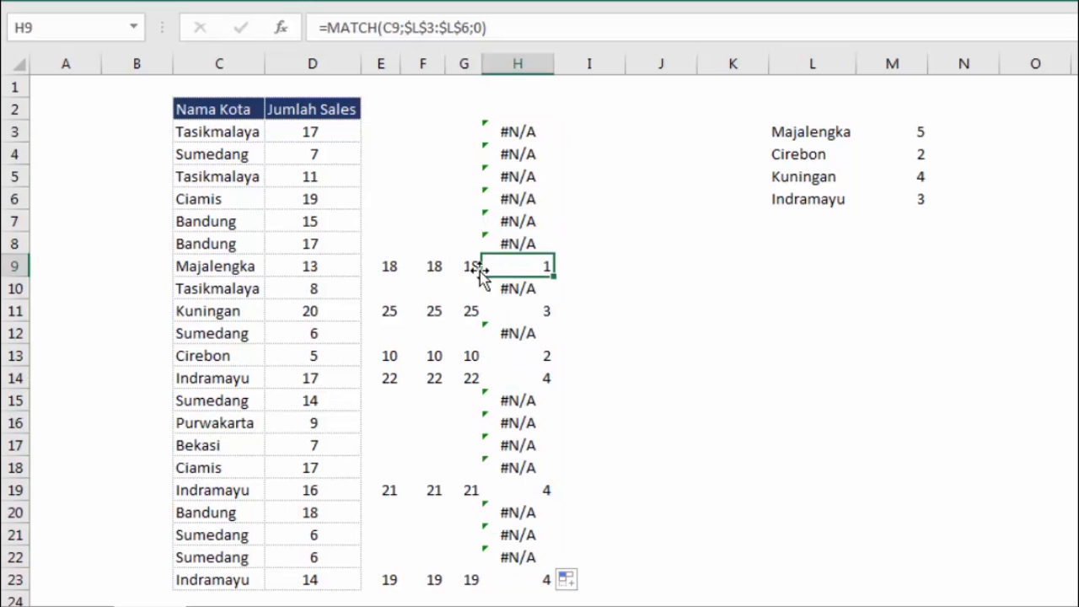
click(472, 268)
click(434, 266)
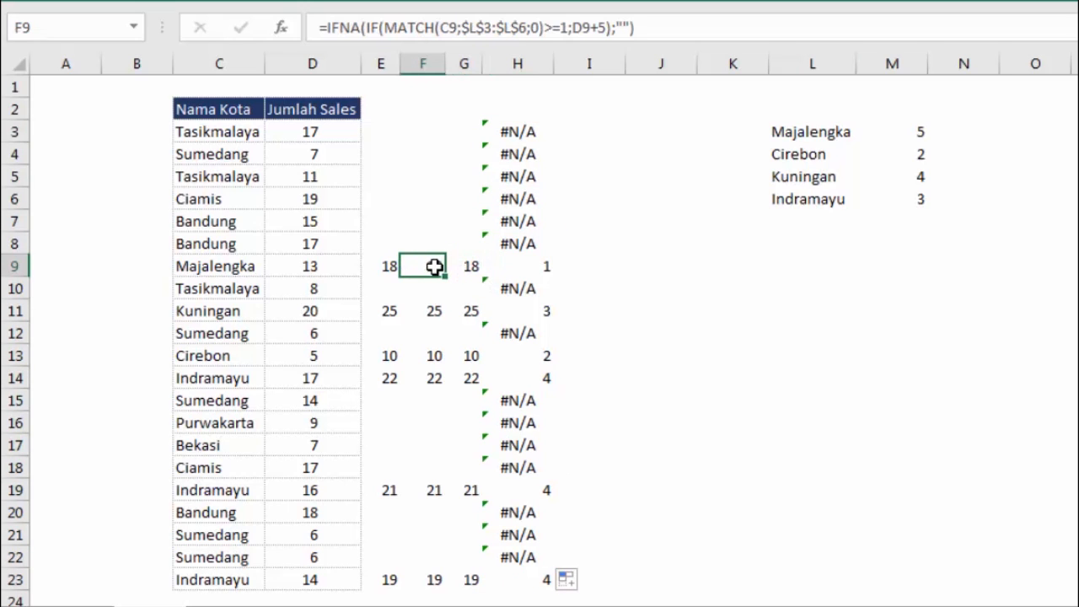
click(546, 270)
click(547, 316)
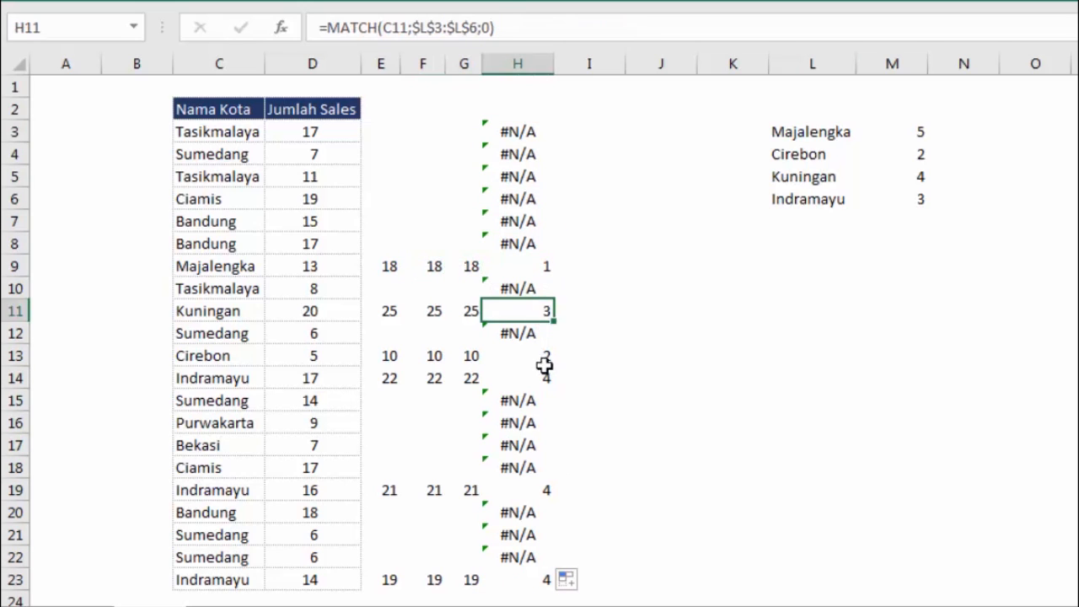
click(548, 361)
- Wrap the MATCH formula in H3 in an INDEX function with $L$3:$M$6 as the array and MATCH as the row number
click(527, 134)
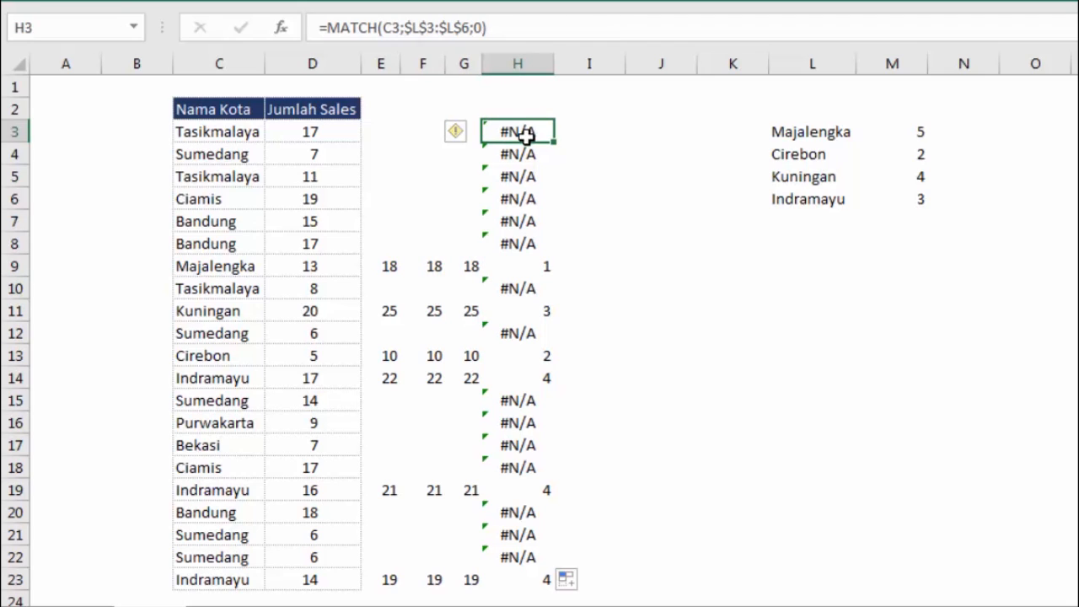
double_click(494, 132)
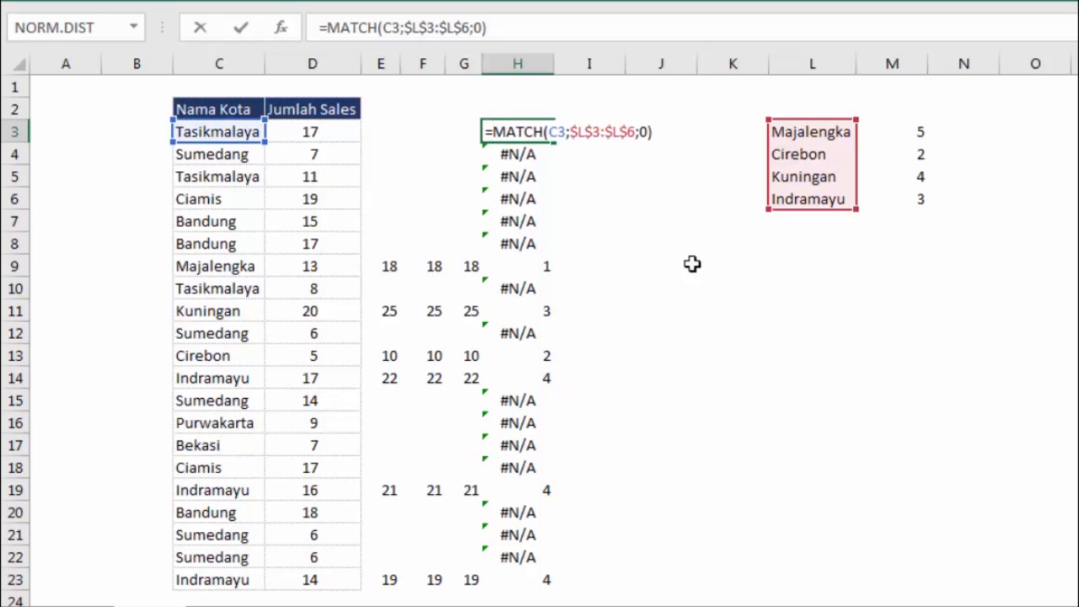
text(in)
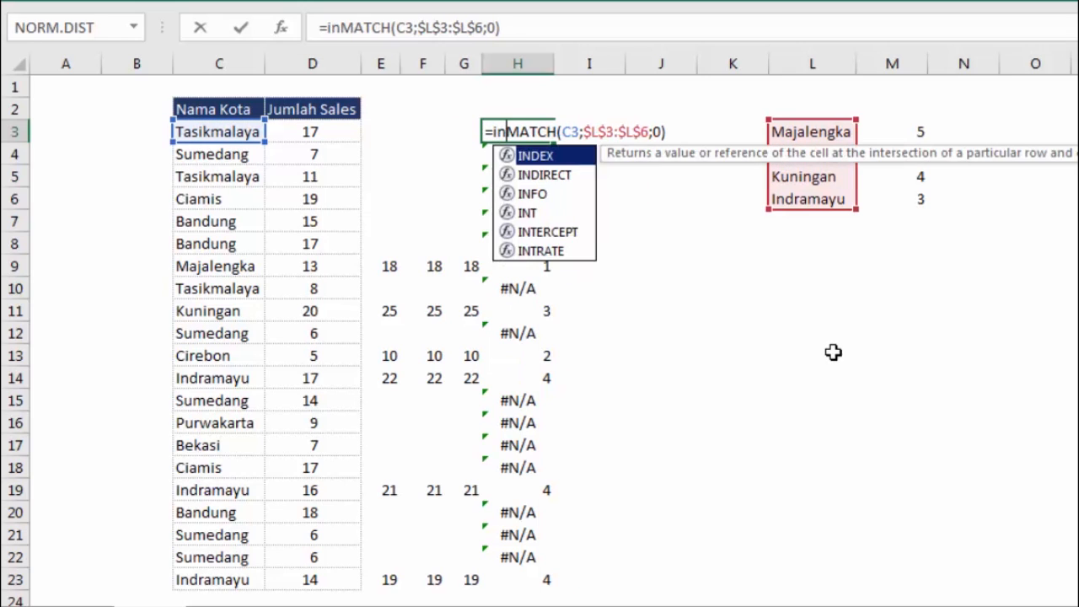
key(Tab)
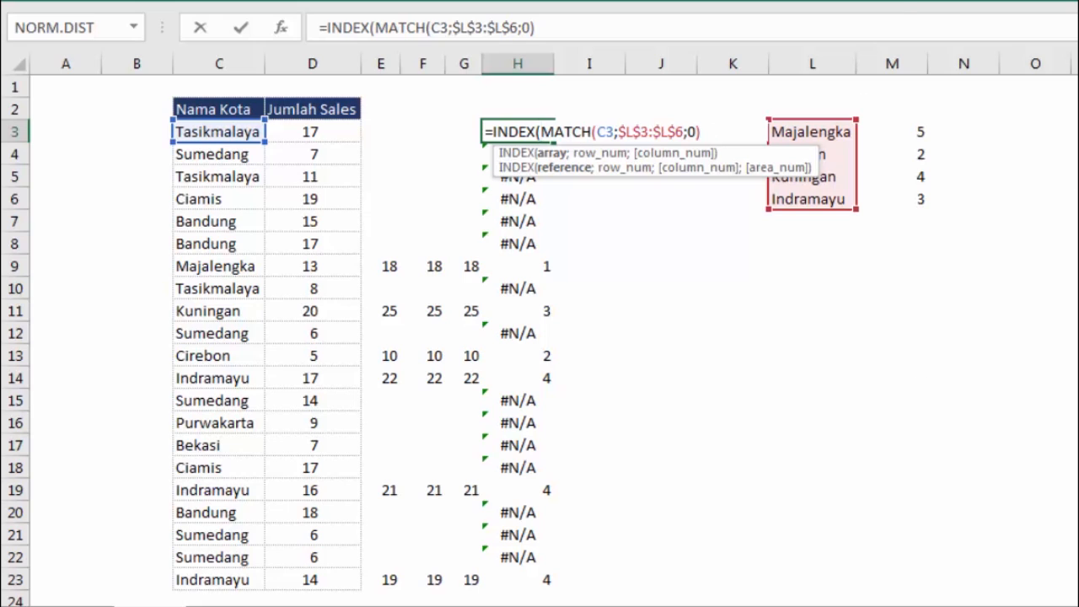
click(831, 129)
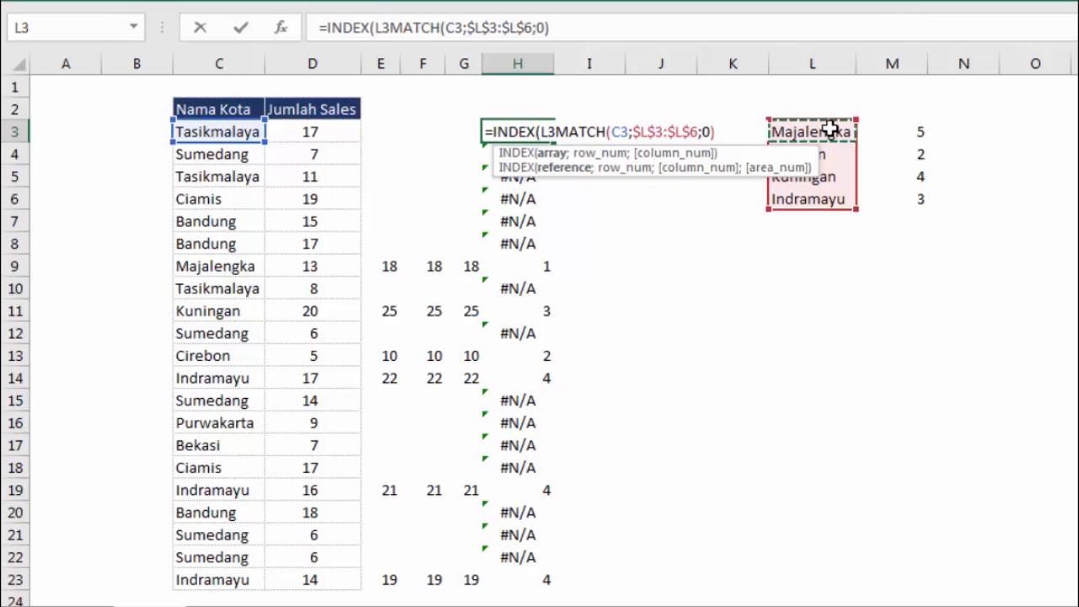
drag(832, 131, 901, 197)
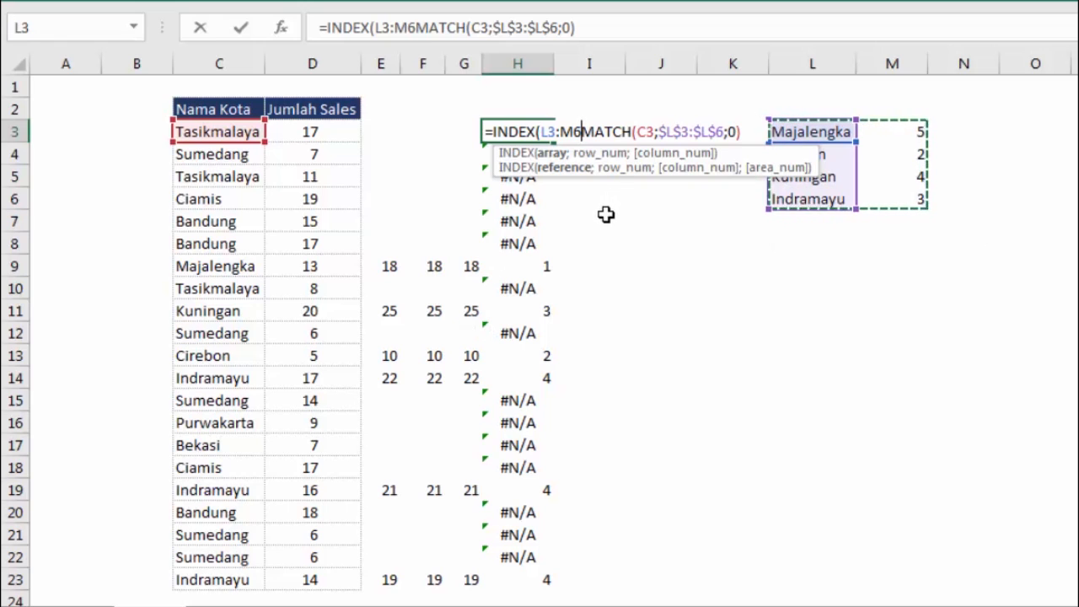
key(F4)
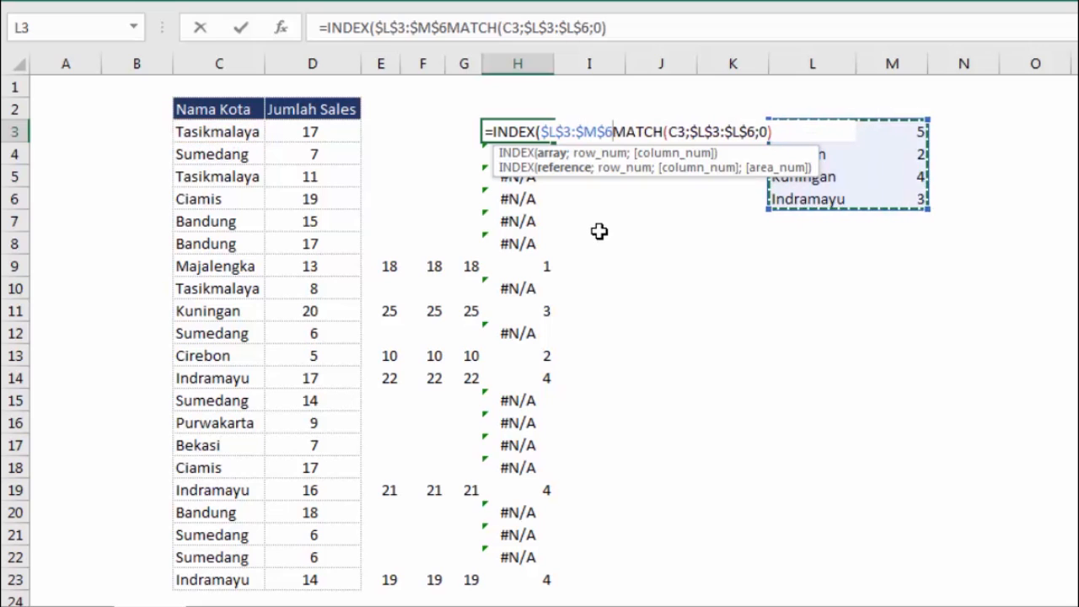
text(;)
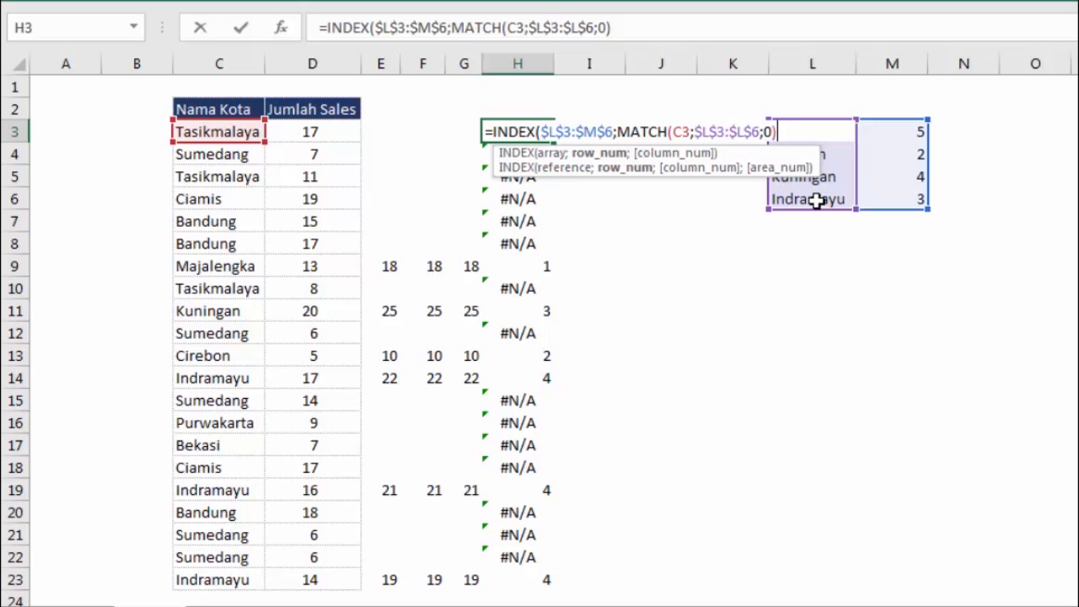
- Complete the INDEX formula in H3 with column number 2 and fill it down through H23
text(;2)
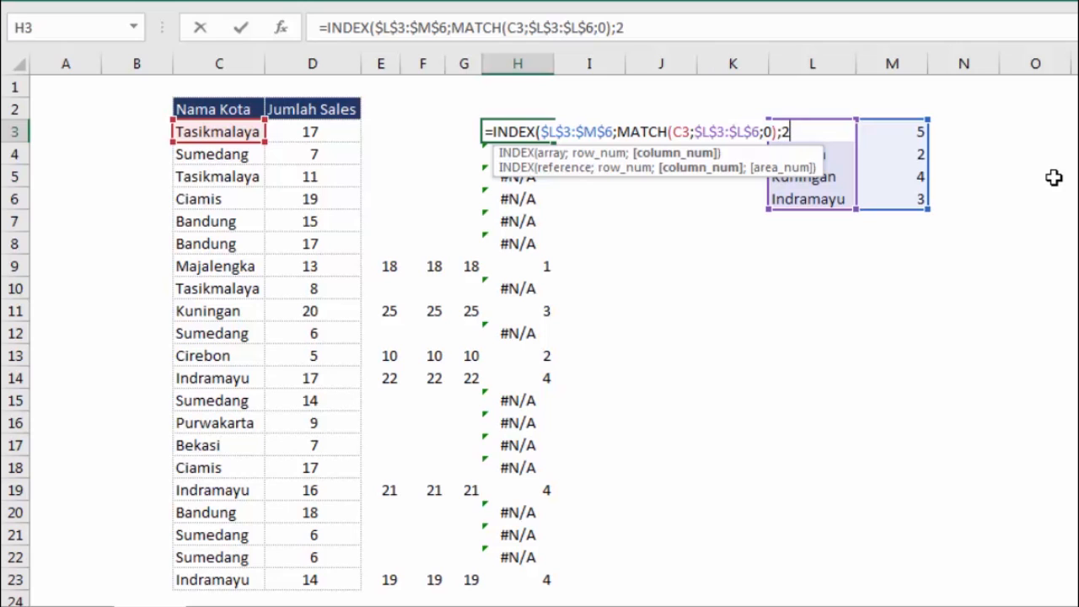
key(Return)
click(714, 412)
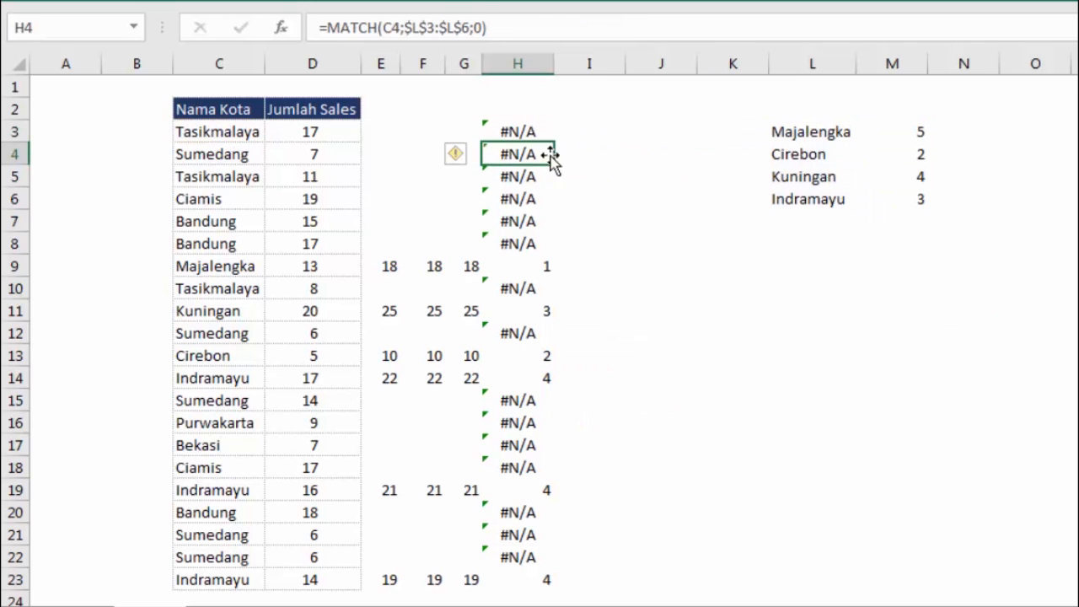
click(522, 128)
drag(557, 147, 558, 585)
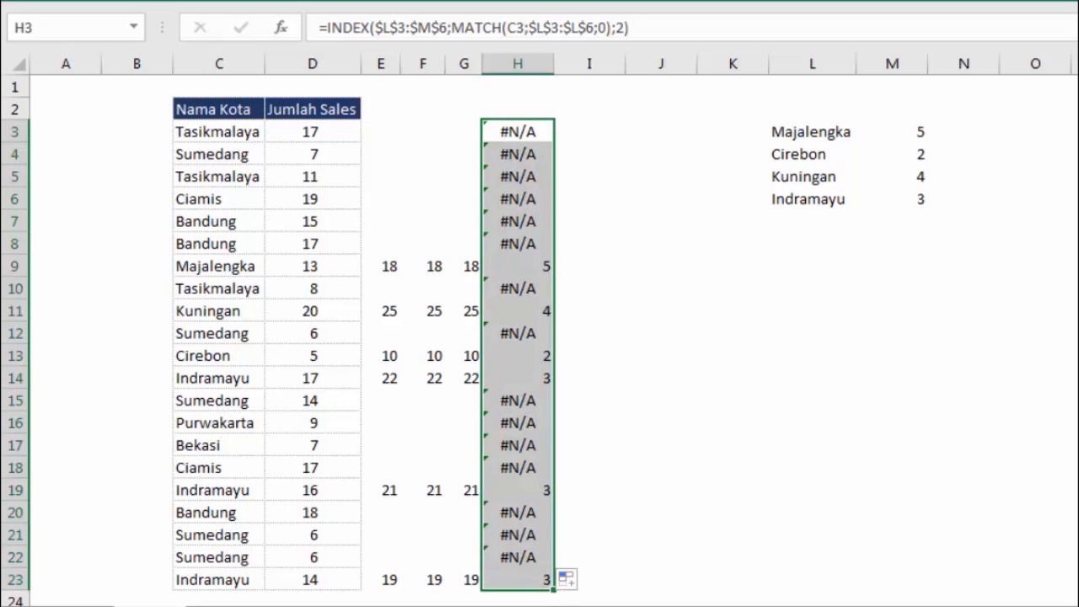
- Compare the INDEX results for Majalengka, Kuningan and Indramayu in column H with the city values in L3:M6
click(542, 265)
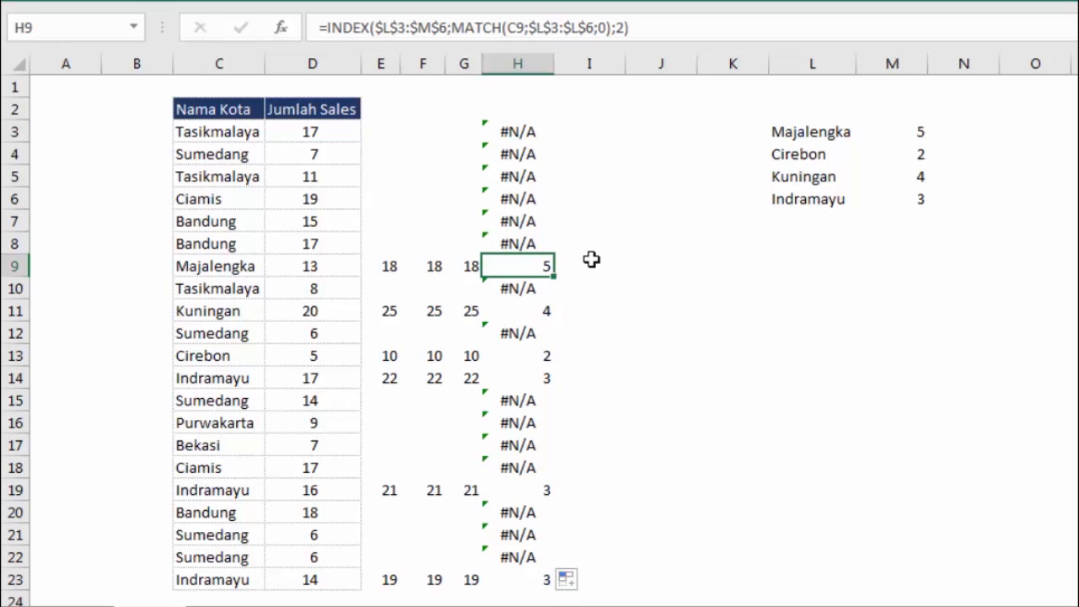
click(914, 131)
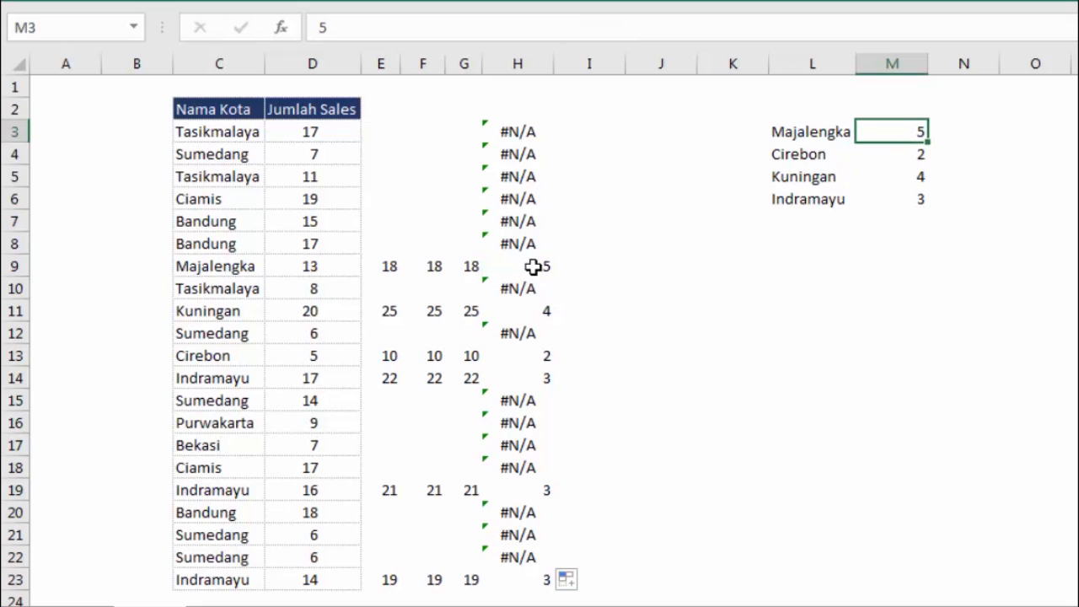
click(219, 262)
click(528, 263)
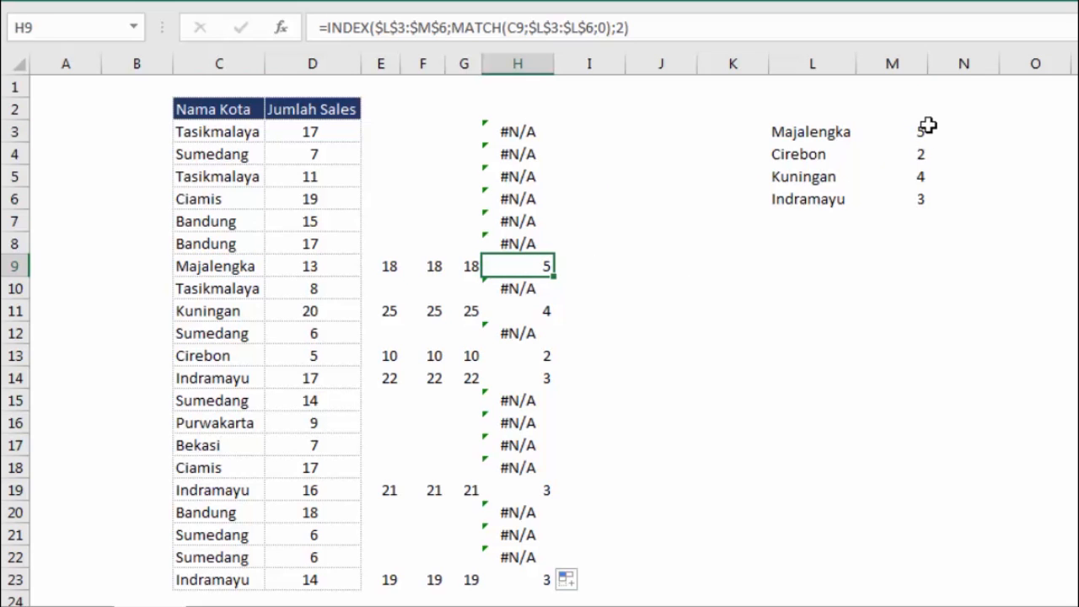
drag(217, 313, 536, 308)
drag(833, 184, 921, 179)
drag(230, 386, 540, 379)
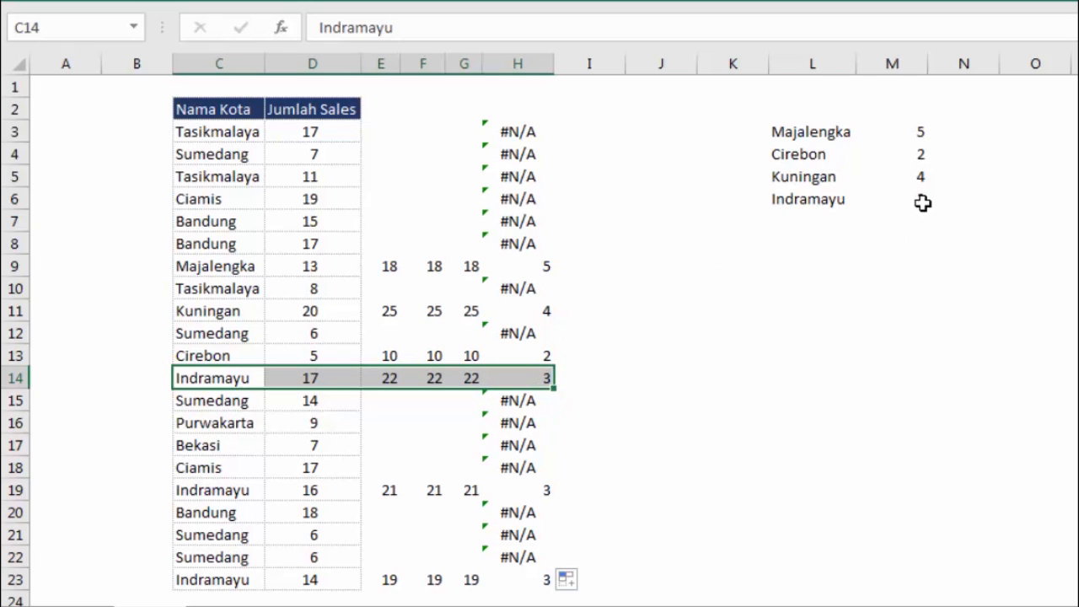
- Compare the Indramayu value in L6:M6 with H19, and review each city's value in M3:M6
drag(923, 202, 844, 199)
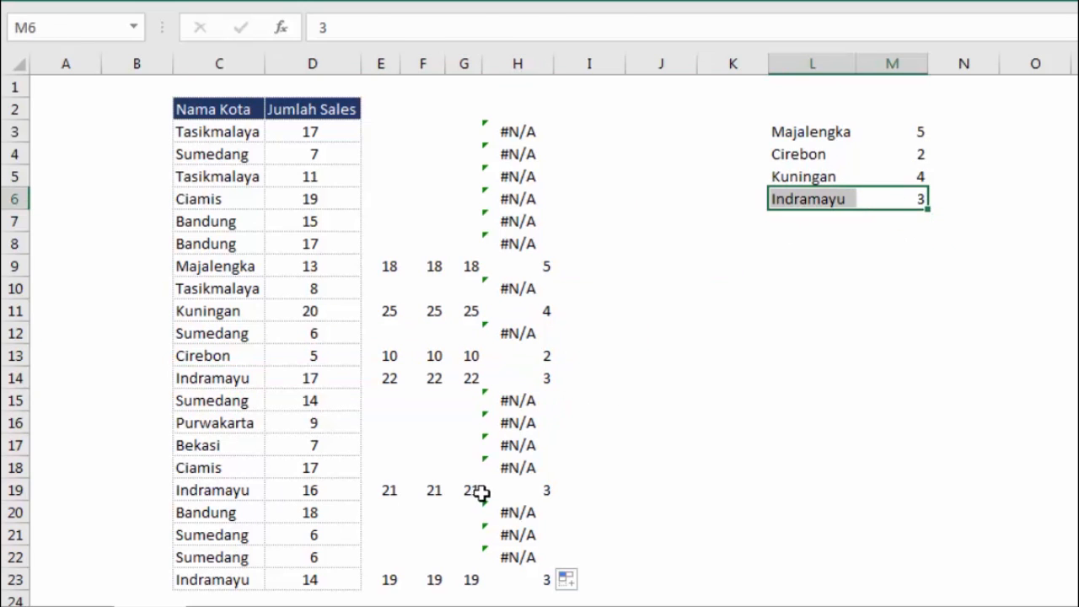
click(536, 490)
click(738, 415)
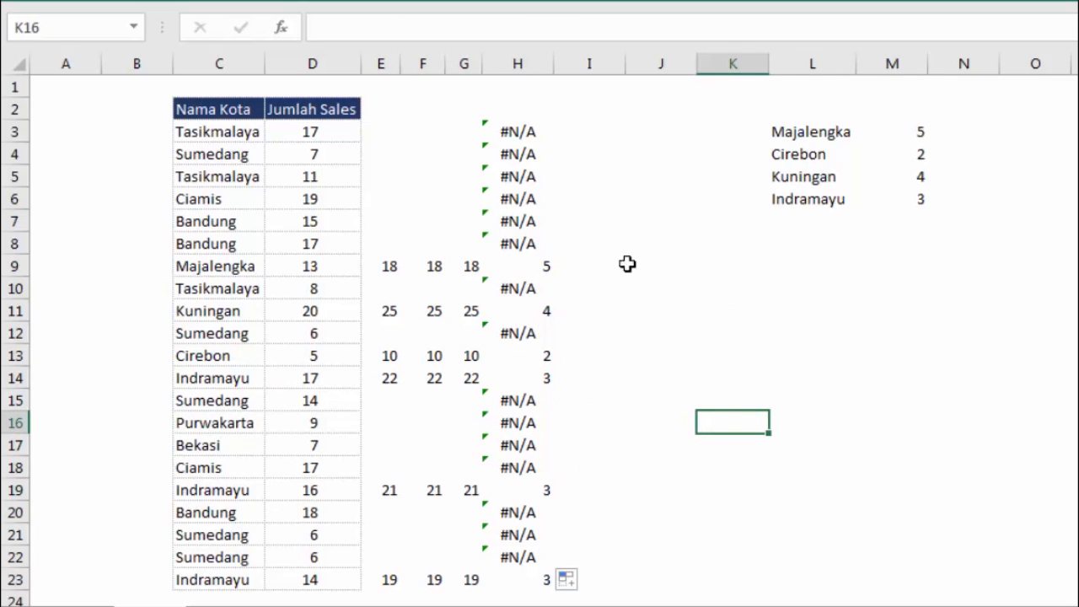
click(922, 133)
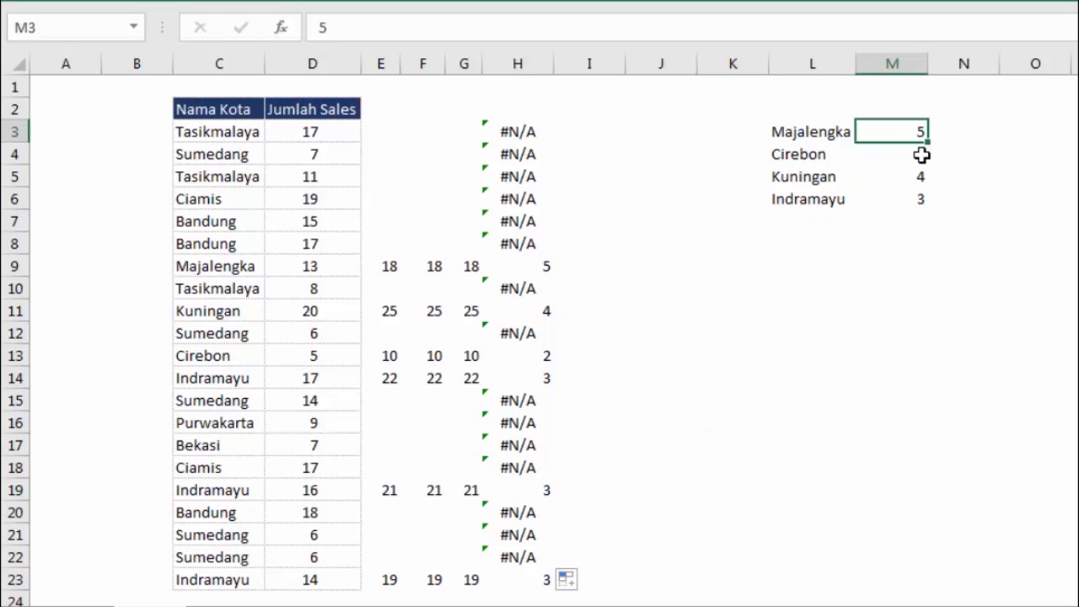
key(Down)
key(Down)
key(Down)
key(Down)
- Wrap the INDEX formula in H3 in an IFERROR function and add D3 to the INDEX result as its value
click(509, 131)
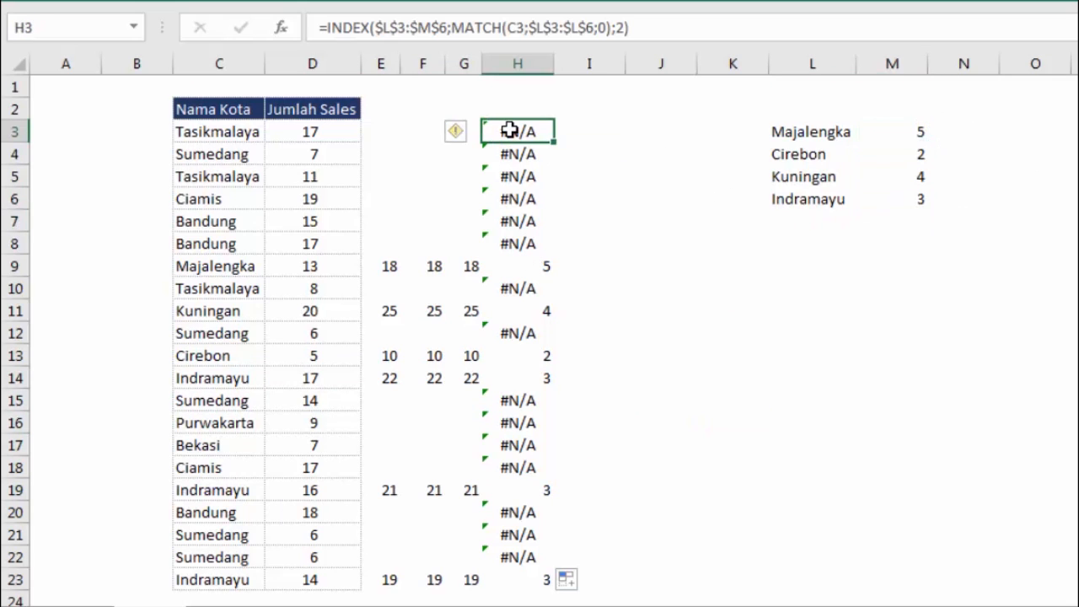
double_click(510, 131)
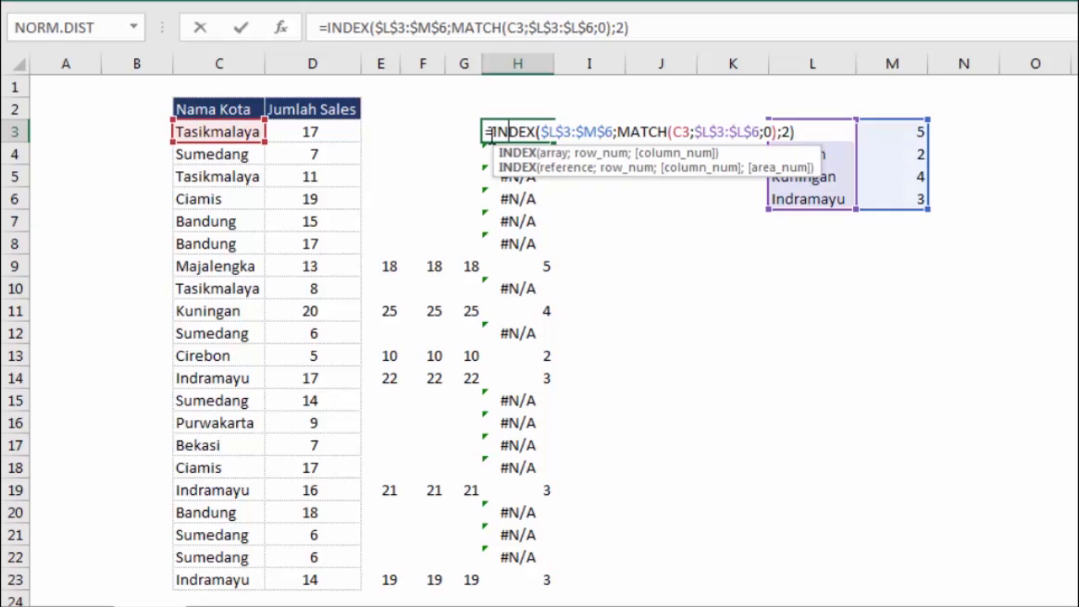
click(493, 135)
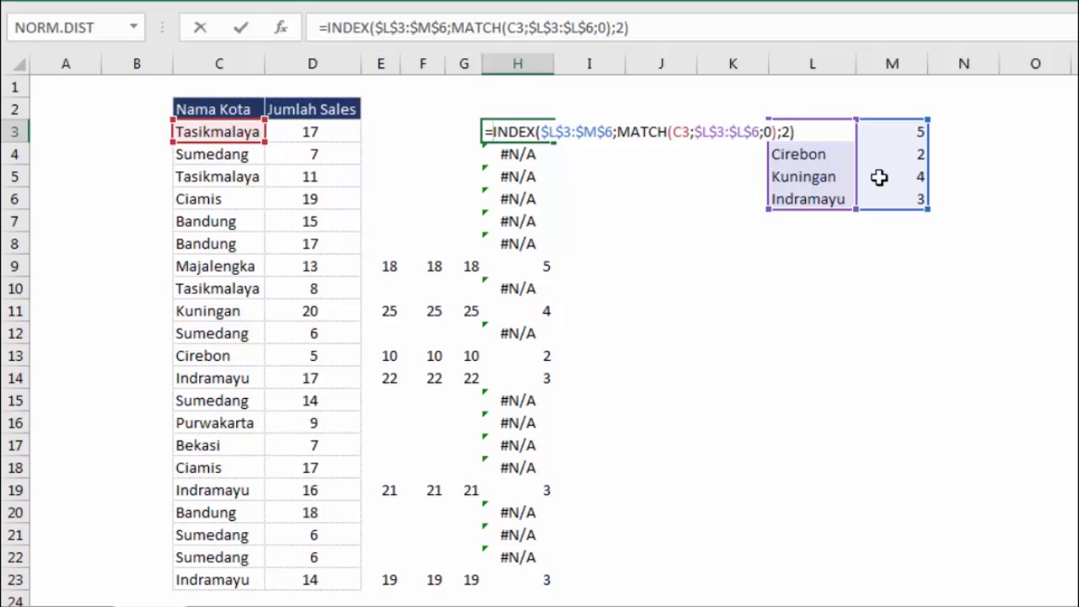
text(=)
text(IF)
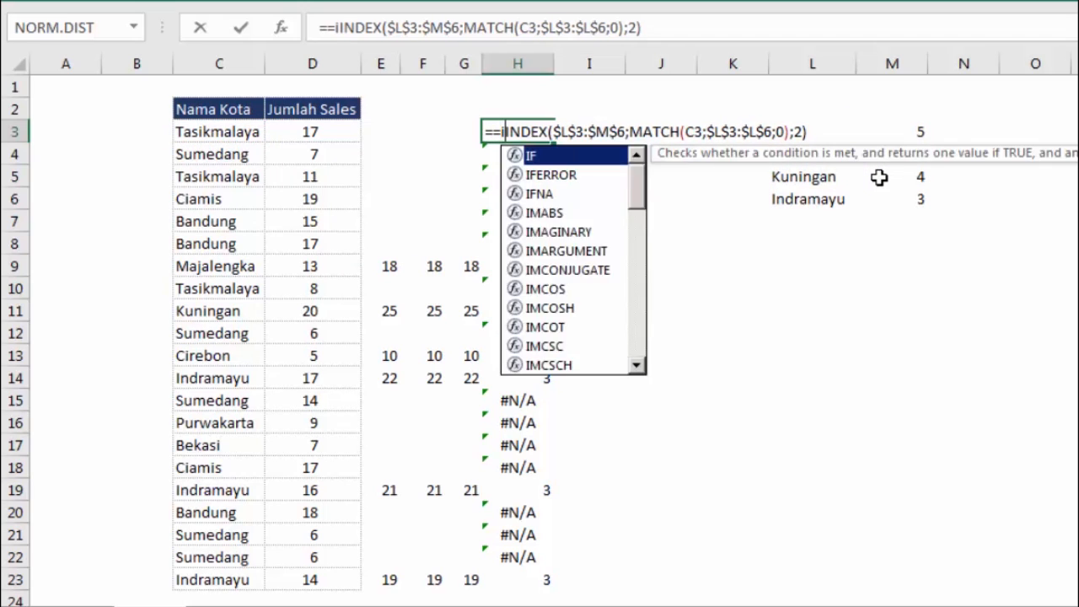
key(Down)
key(Tab)
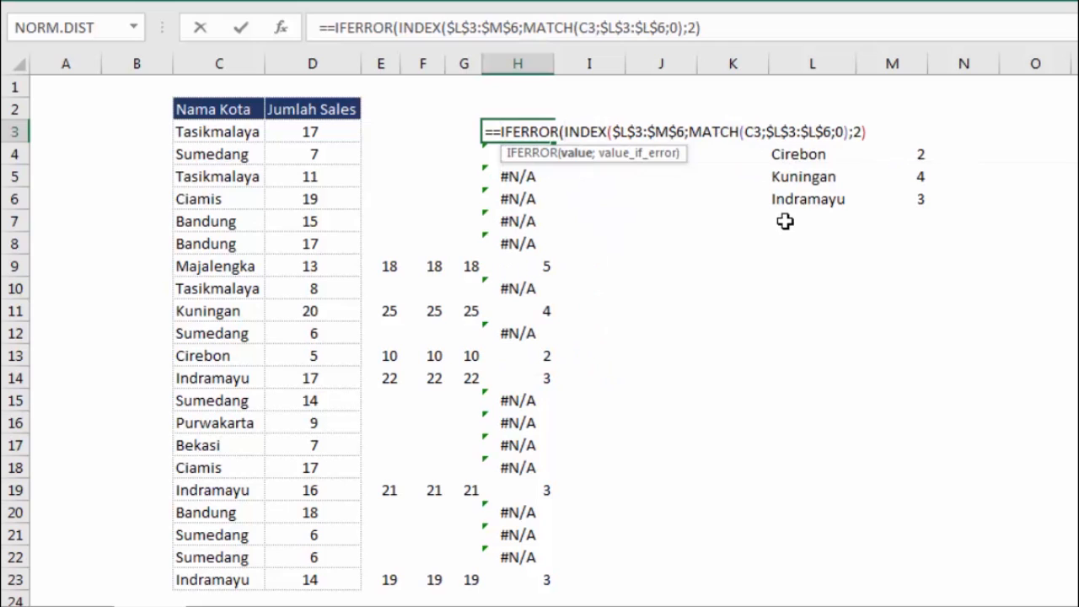
click(306, 133)
text(+)
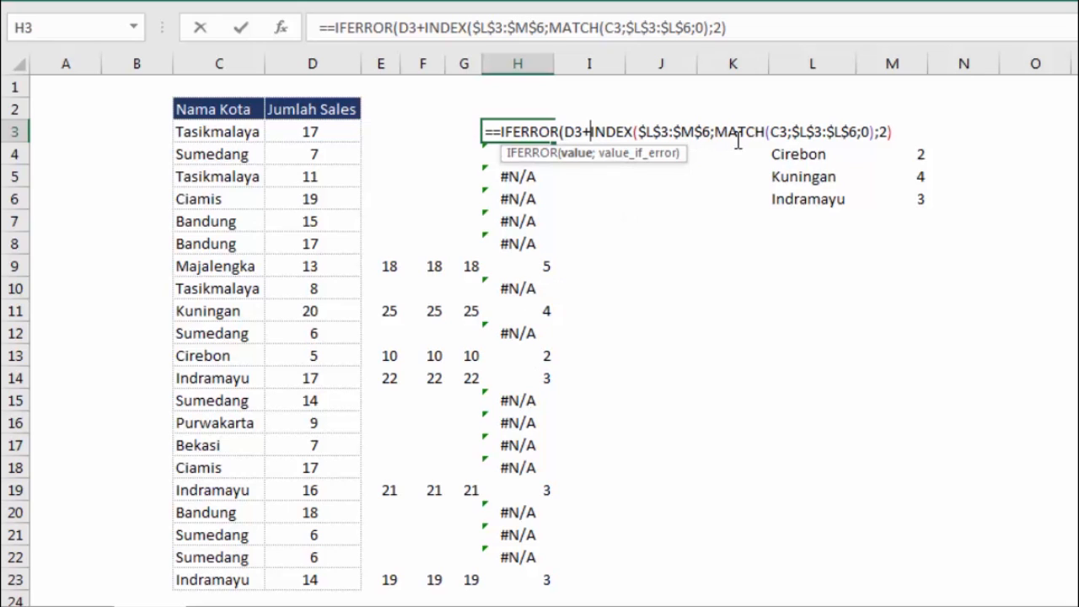
- Complete the IFERROR formula in H3 with "" as the error value, keeping one equals sign, and accept the suggested closing-parenthesis correction
click(896, 130)
text(;)
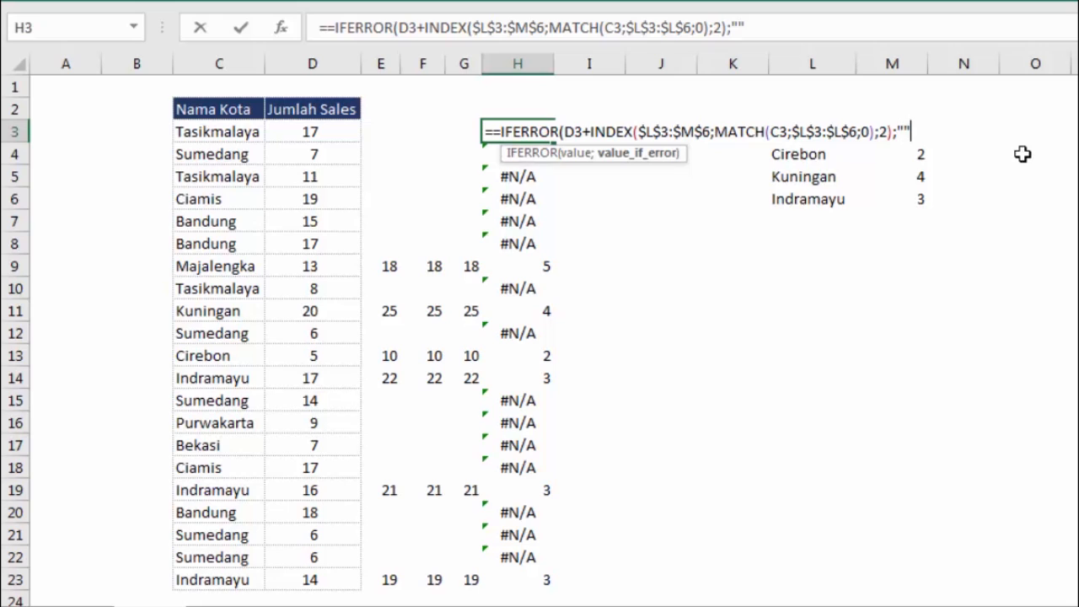
click(502, 130)
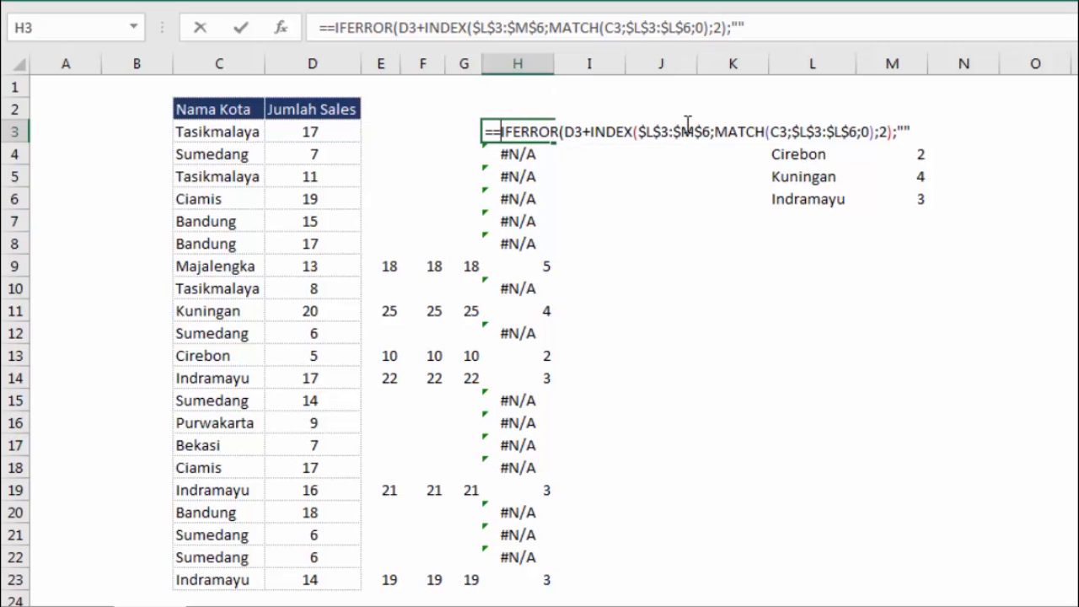
key(BackSpace)
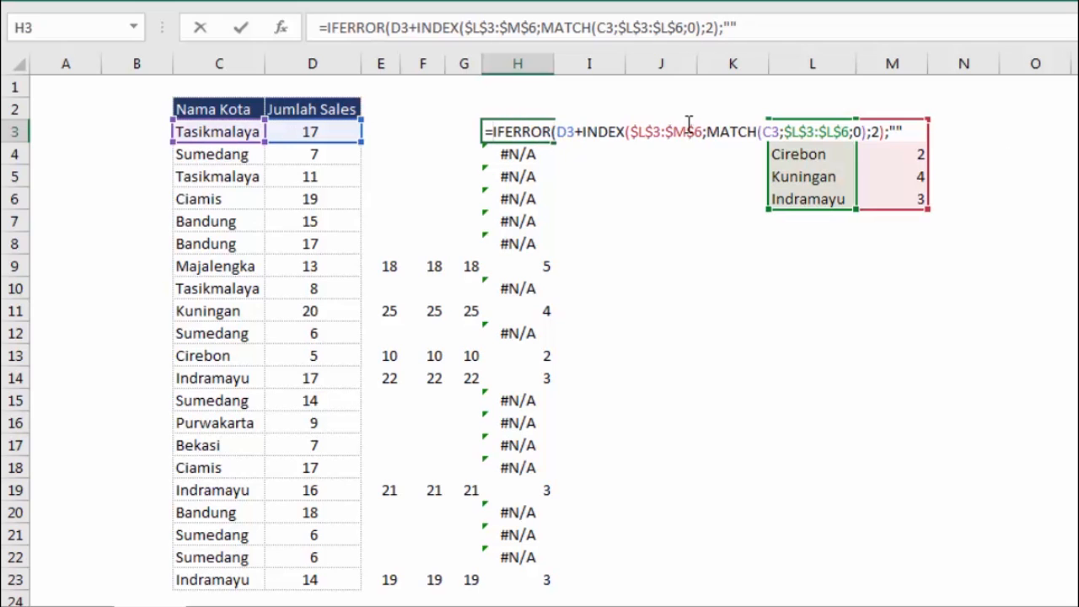
key(Return)
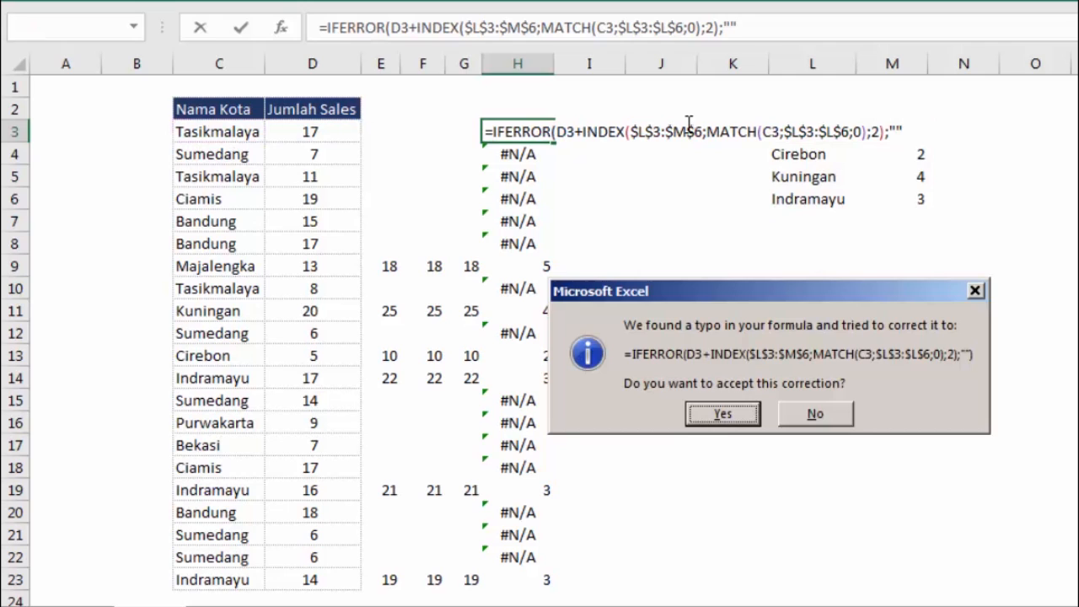
click(723, 413)
- Fill the IFERROR formula from H3 down through H23
click(534, 137)
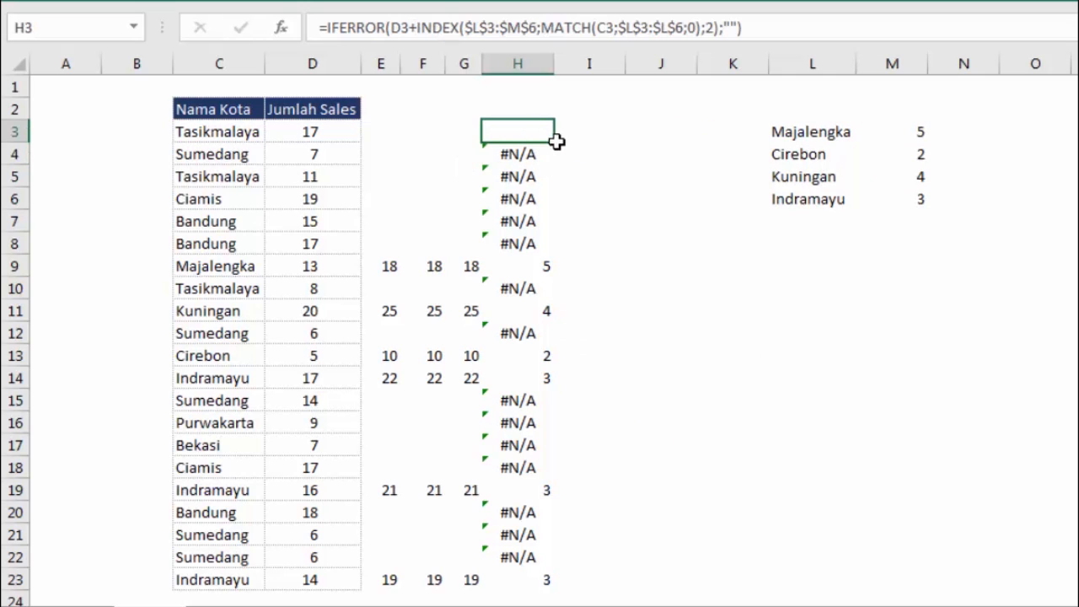
drag(554, 140, 563, 589)
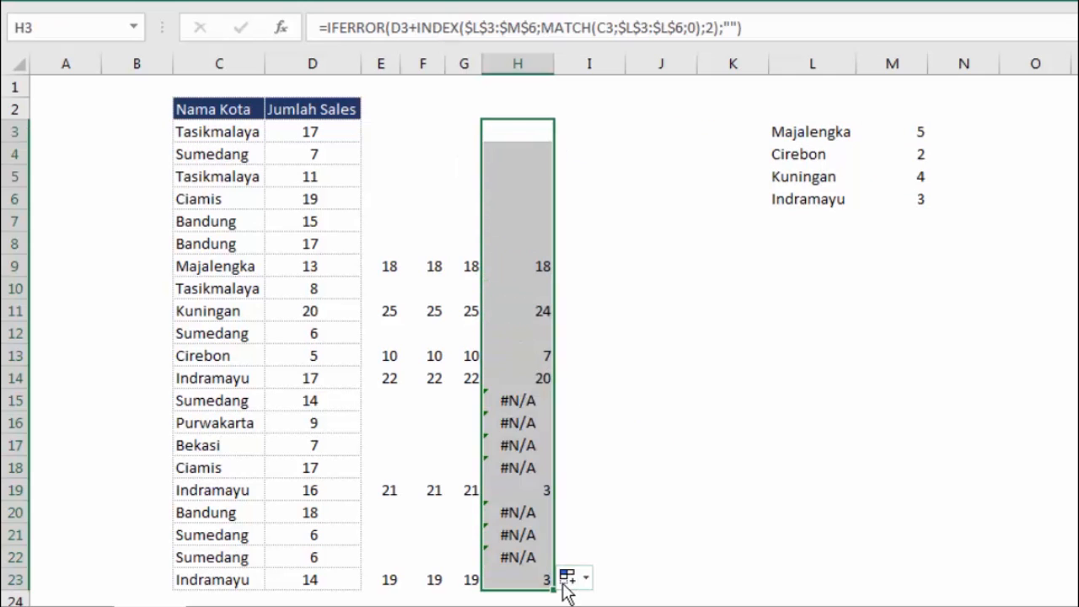
click(661, 445)
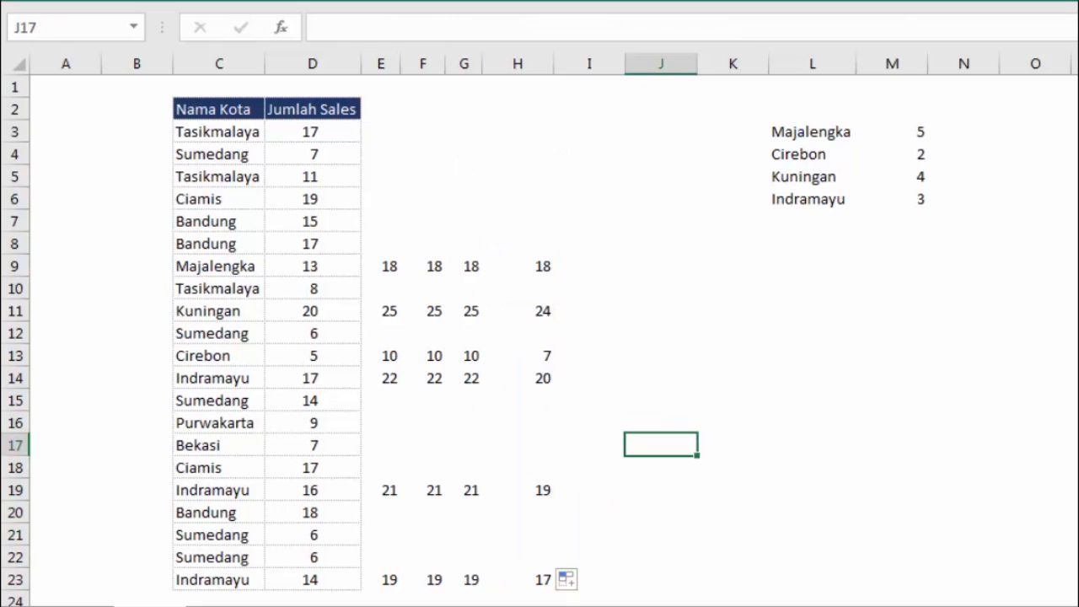
- Check the Majalengka and Kuningan results in H9 and H11 against their sales in column D
click(550, 265)
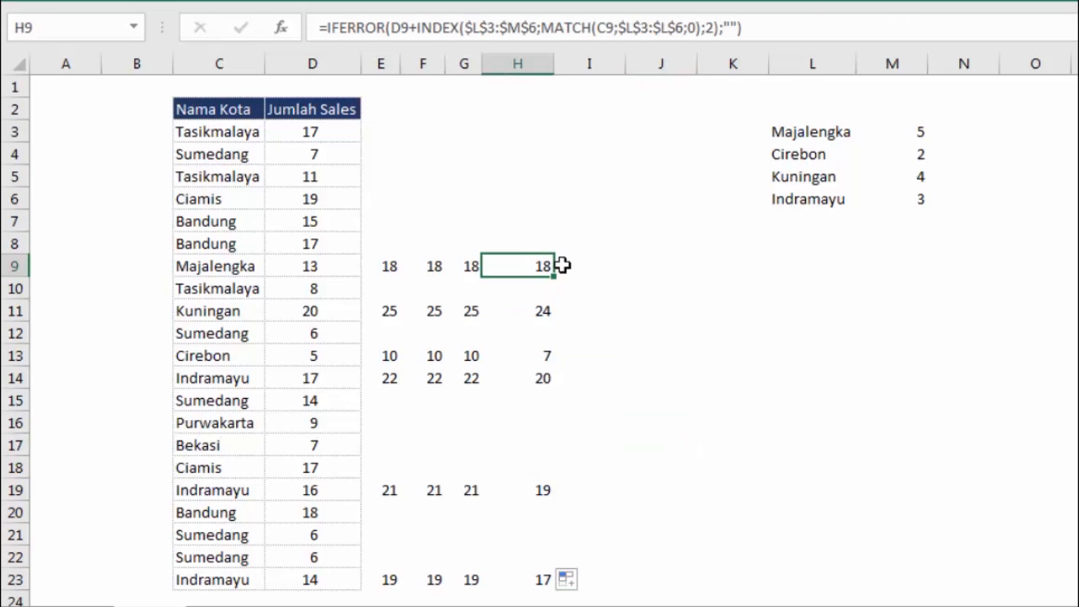
click(304, 268)
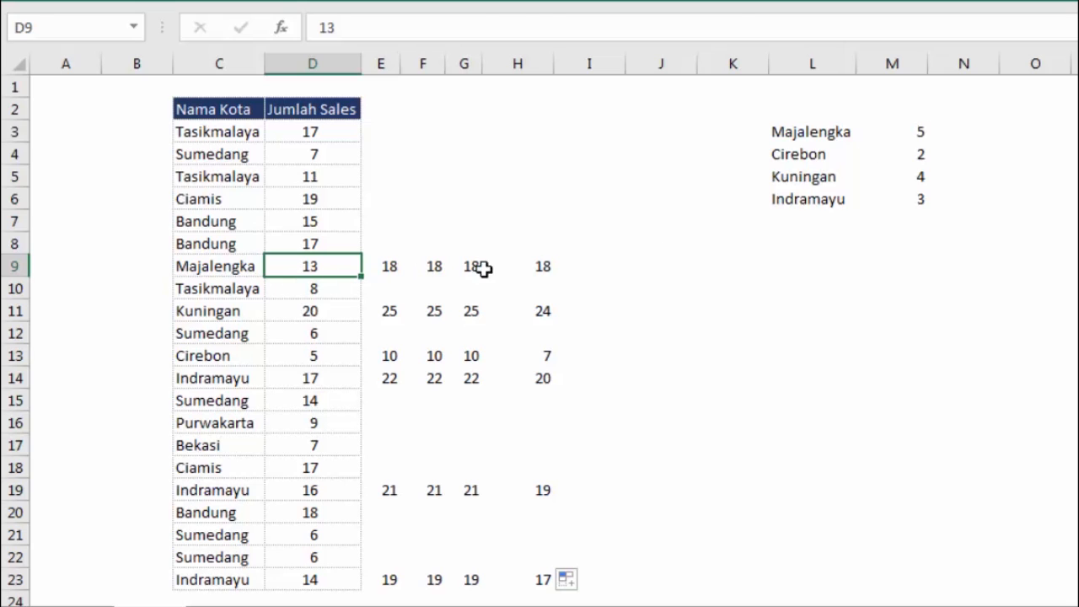
click(543, 267)
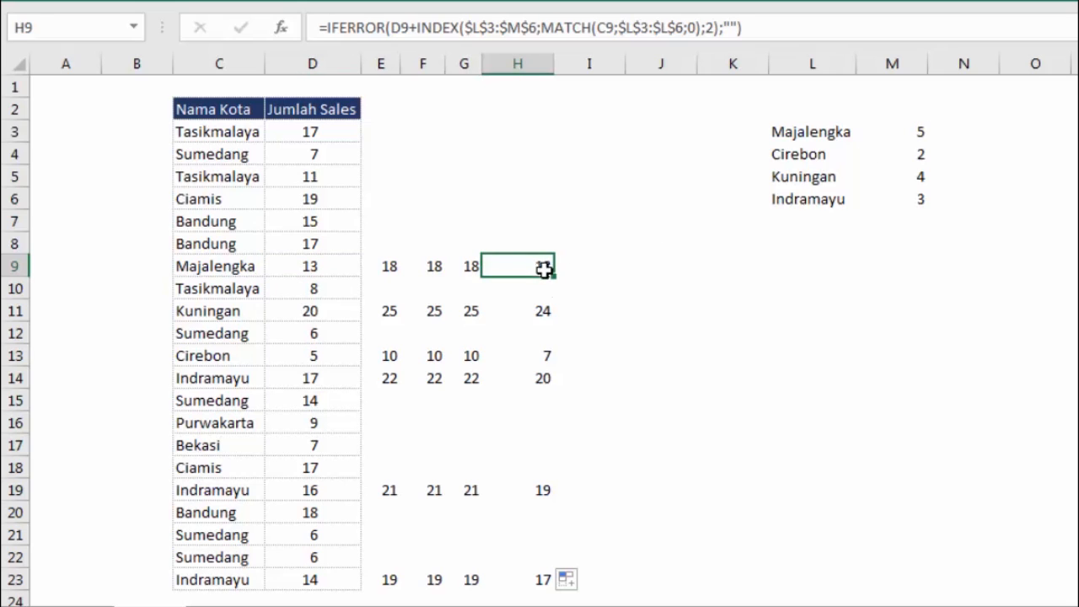
drag(222, 312, 339, 315)
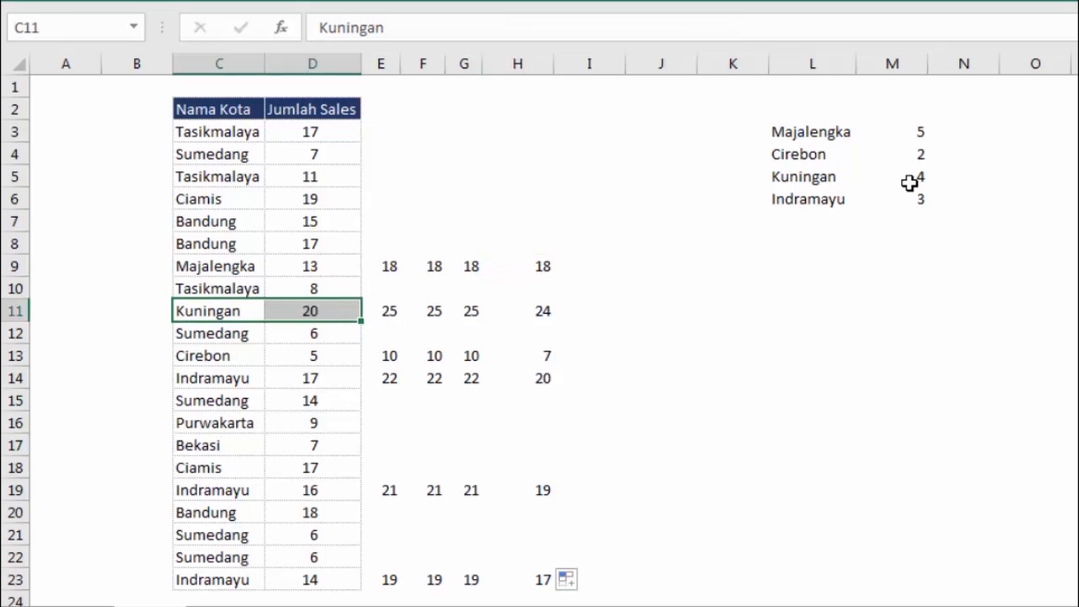
click(523, 313)
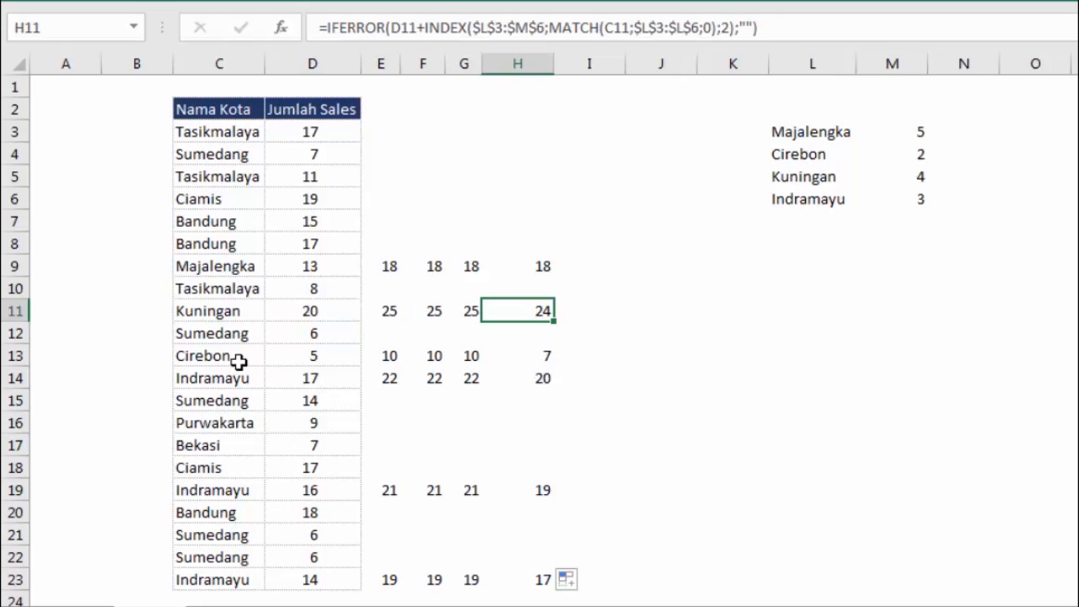
- Check the Cirebon and Indramayu results in H13, H14 and H23, and revisit the formula in H9
drag(241, 361, 338, 356)
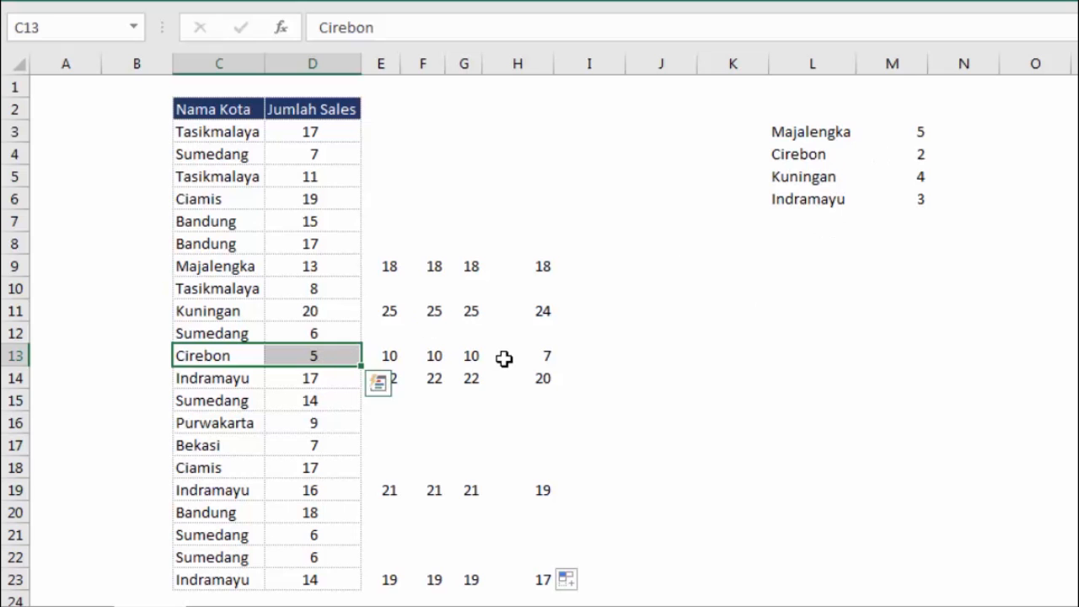
click(539, 354)
click(544, 382)
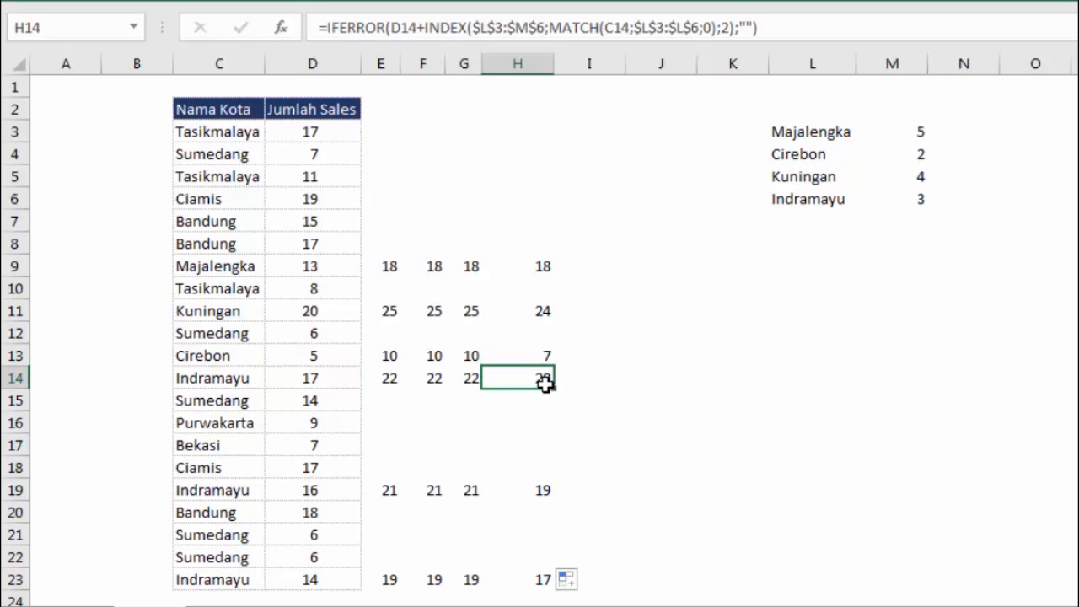
scroll(545, 383, down, 2)
click(550, 442)
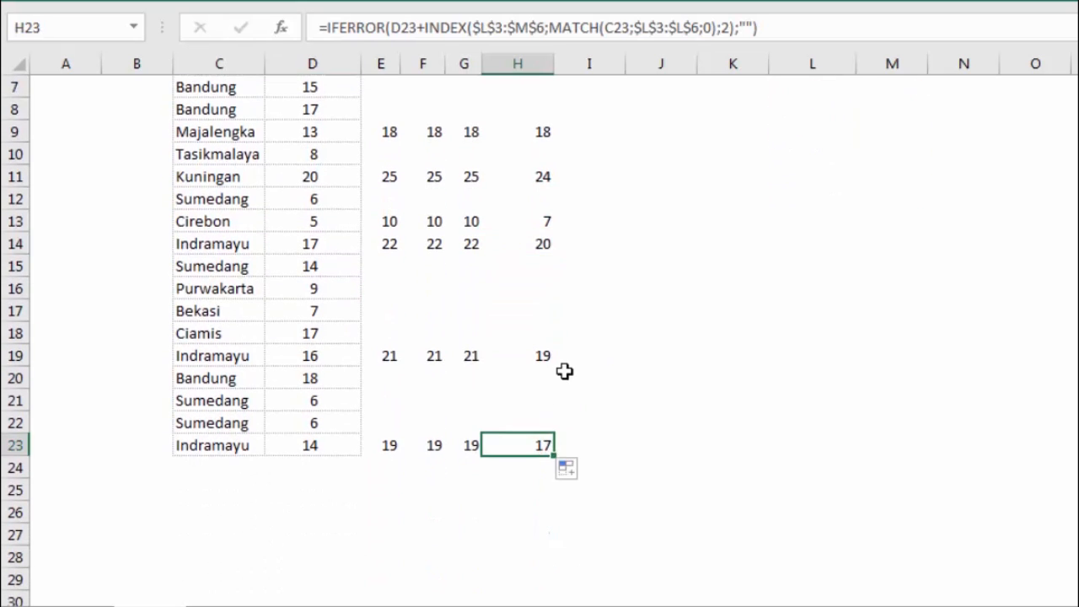
scroll(564, 371, up, 2)
click(528, 267)
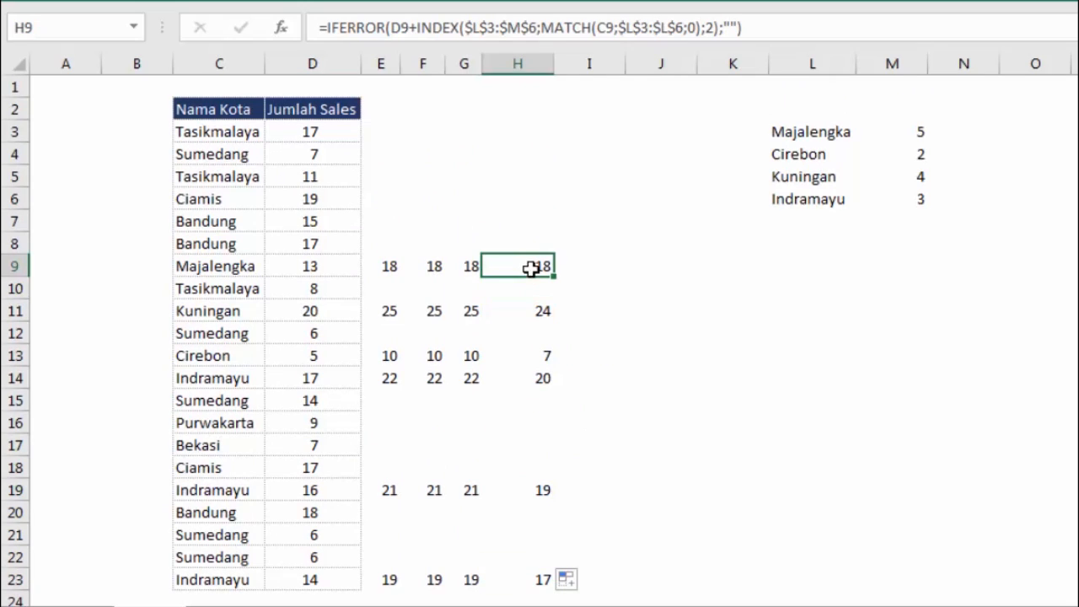
- Review the formulas in H3, E3 and F3 to compare the different lookup methods
click(548, 125)
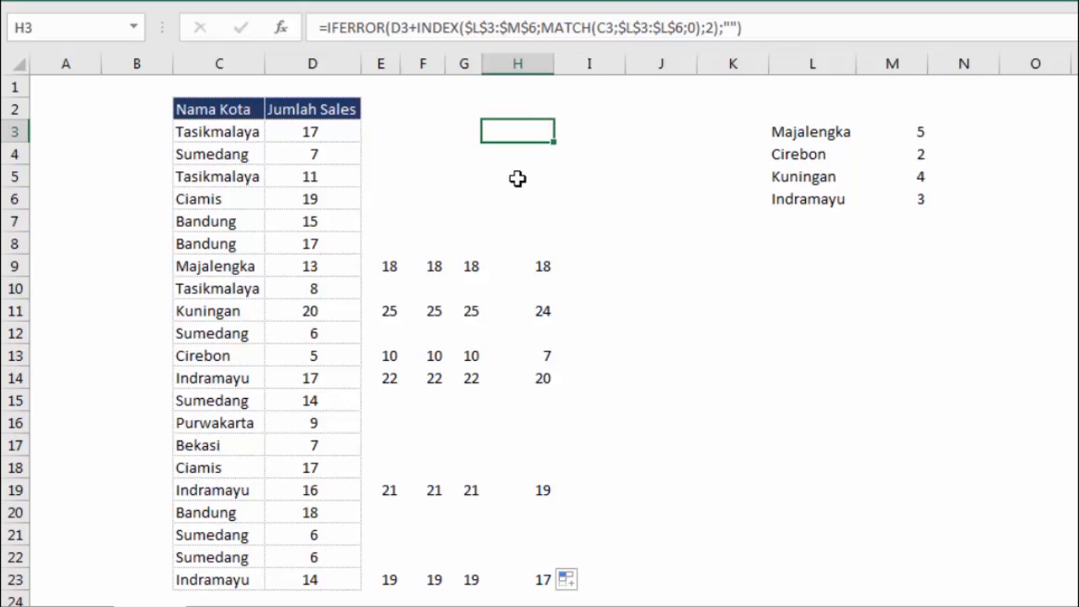
click(391, 139)
click(433, 132)
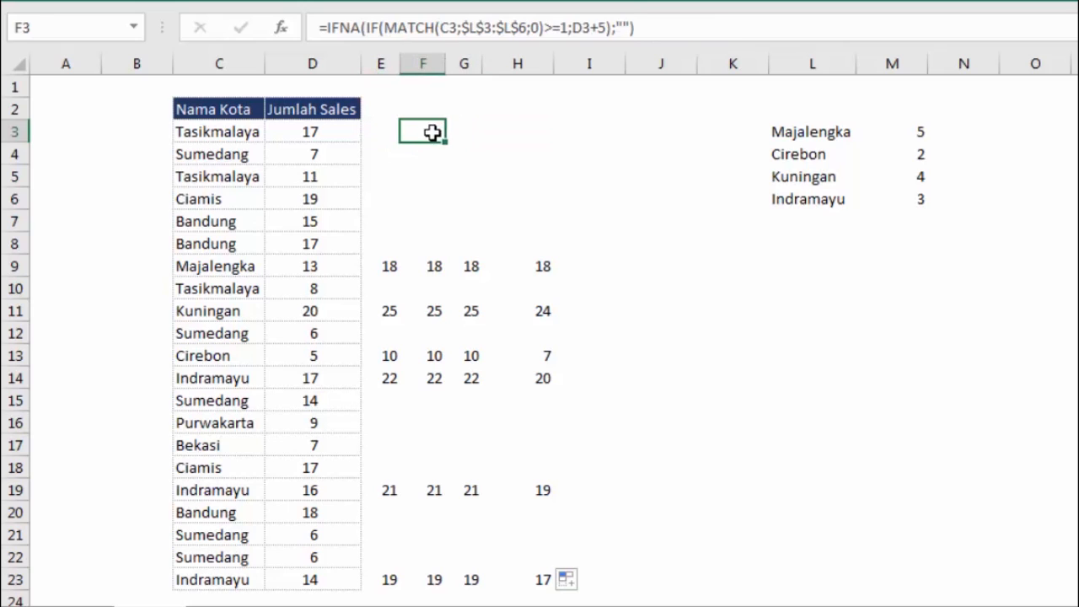
double_click(433, 133)
click(493, 230)
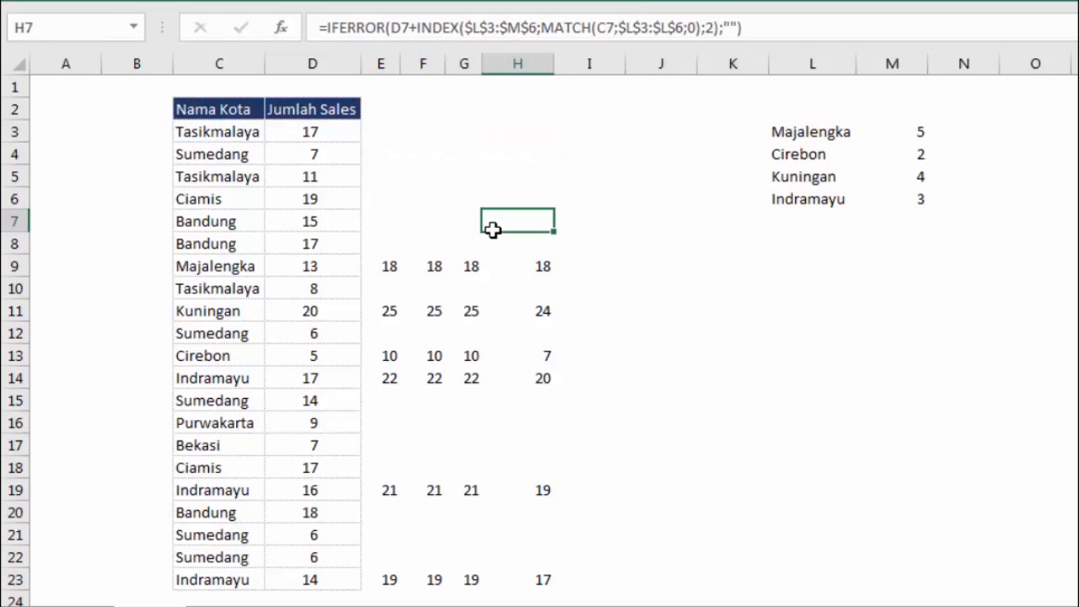